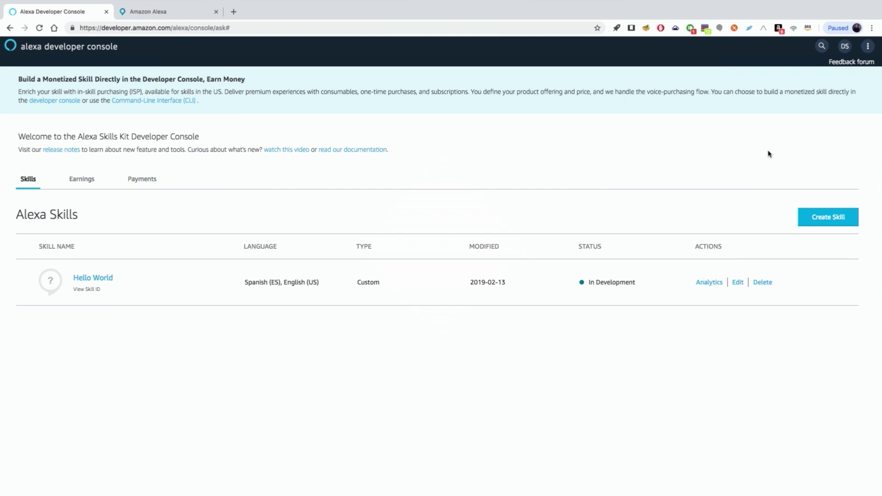
- Start a new Alexa skill and name it "Feliz Cumpleaños"
click(830, 222)
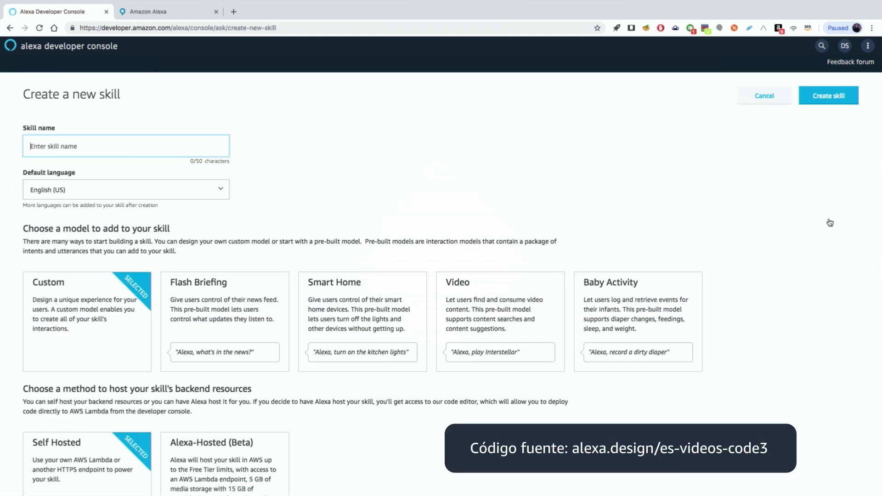
click(50, 143)
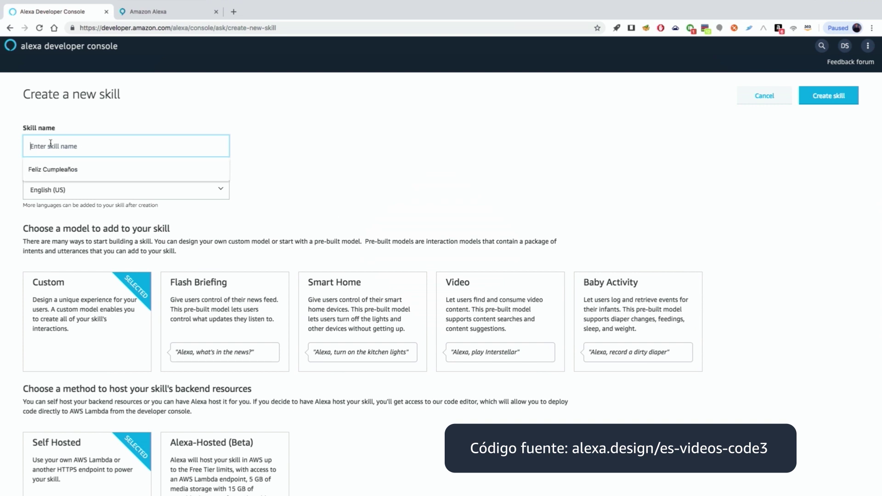
text(F)
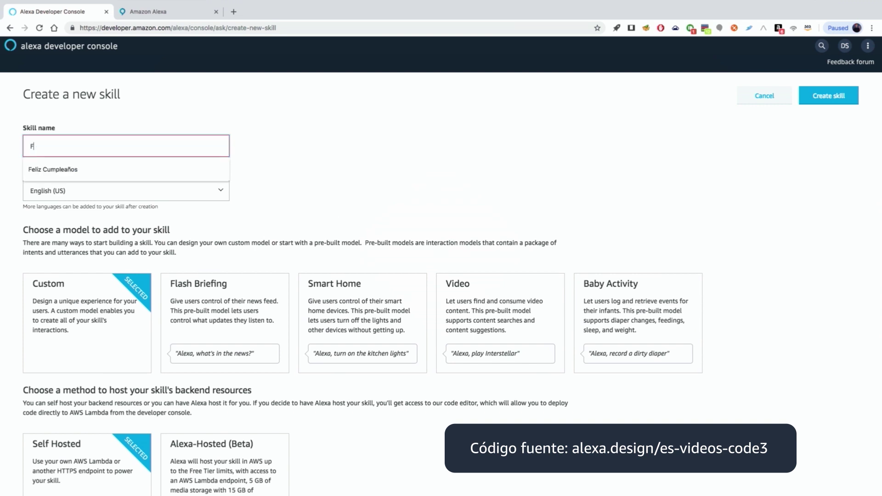
text(eliz Cumple)
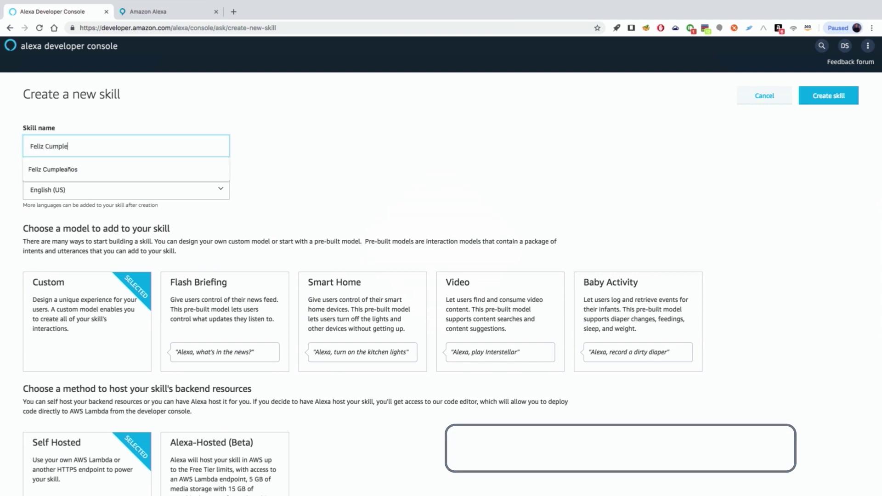
text(años)
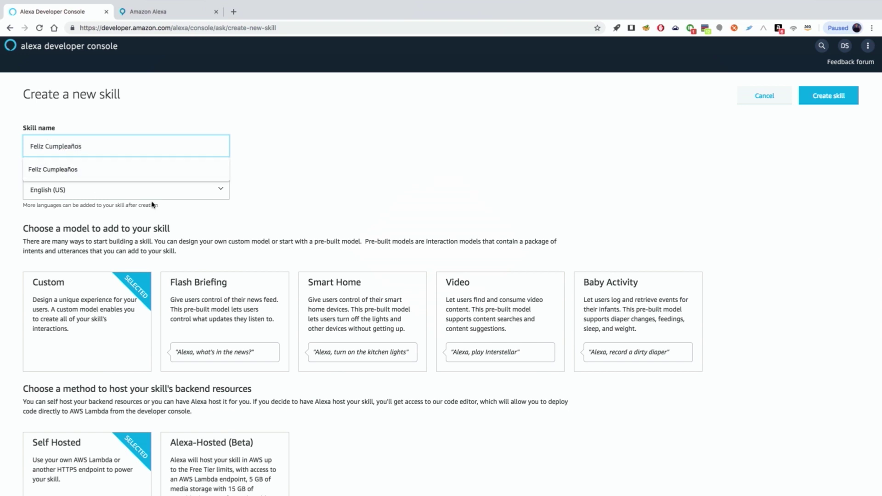
- Set the new skill's default language to Spanish (ES)
click(153, 199)
scroll(120, 243, down, 3)
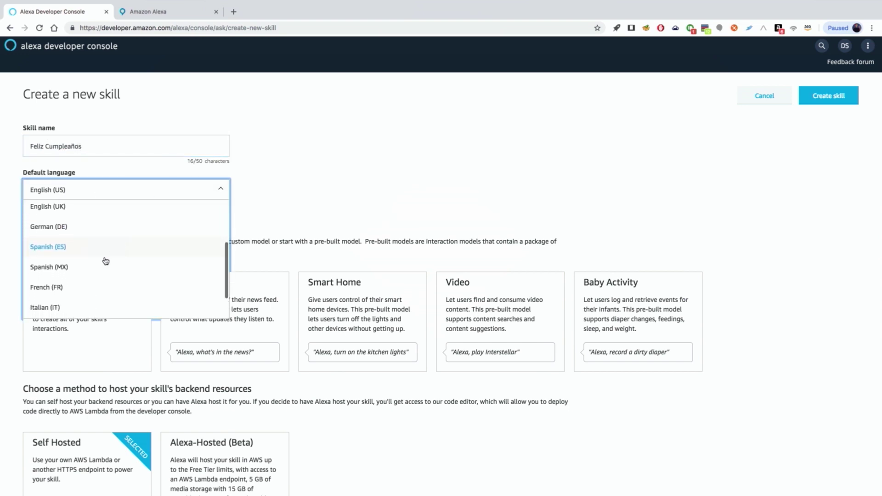
click(72, 251)
scroll(244, 276, down, 1)
click(86, 269)
- Choose Alexa-Hosted (Beta) for the backend resources, keep the Custom model, and create the skill
click(222, 428)
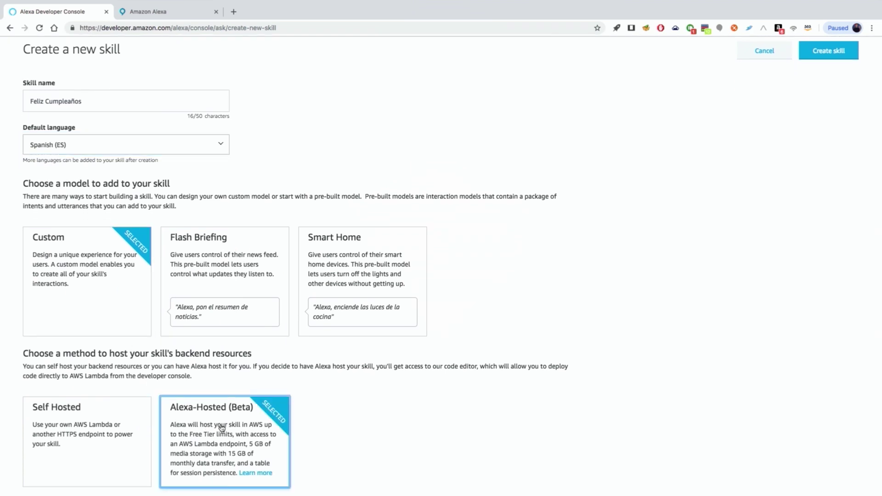
scroll(578, 419, down, 1)
scroll(841, 64, up, 2)
click(836, 73)
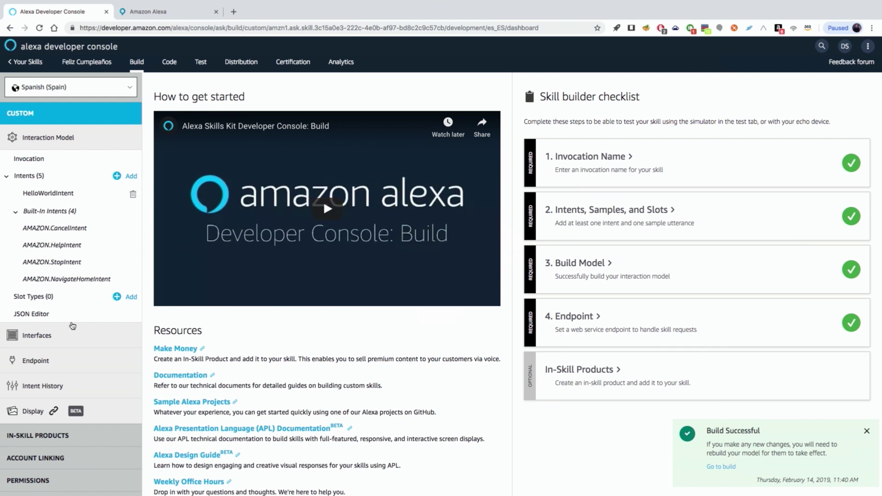
- Examine the HelloWorldIntent definition and its samples in the interaction model's JSON
click(45, 316)
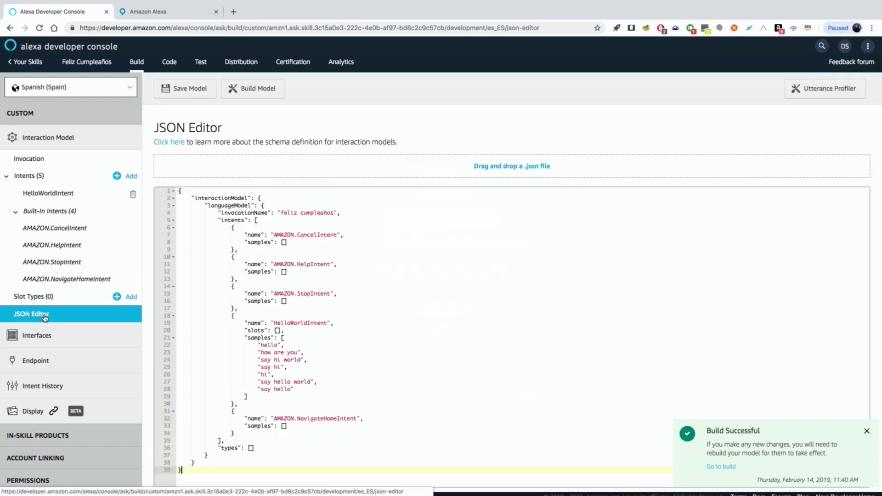
click(866, 430)
drag(245, 322, 338, 389)
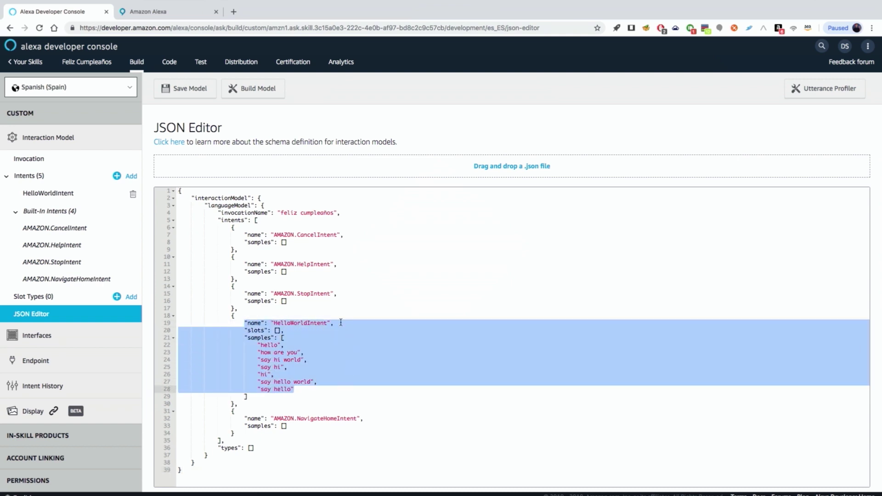
- Rename HelloWorldIntent to RegisterBirthdayIntent and save the model
click(53, 194)
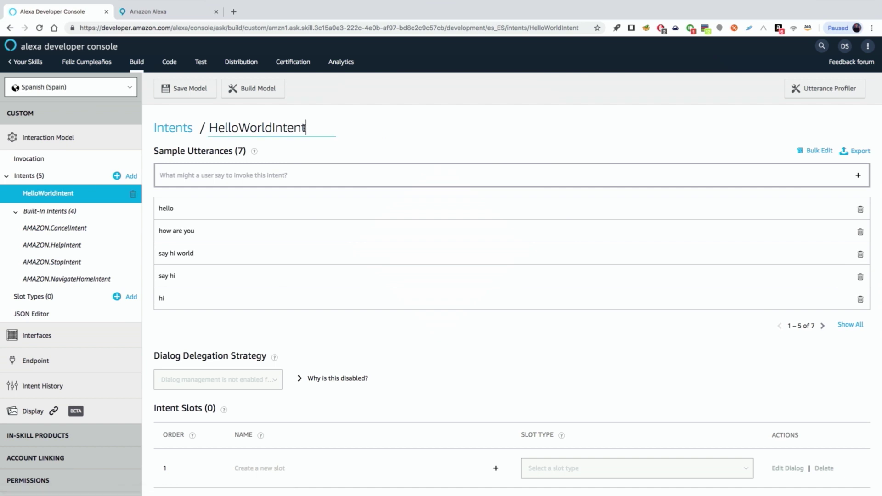
click(304, 128)
drag(274, 127, 211, 129)
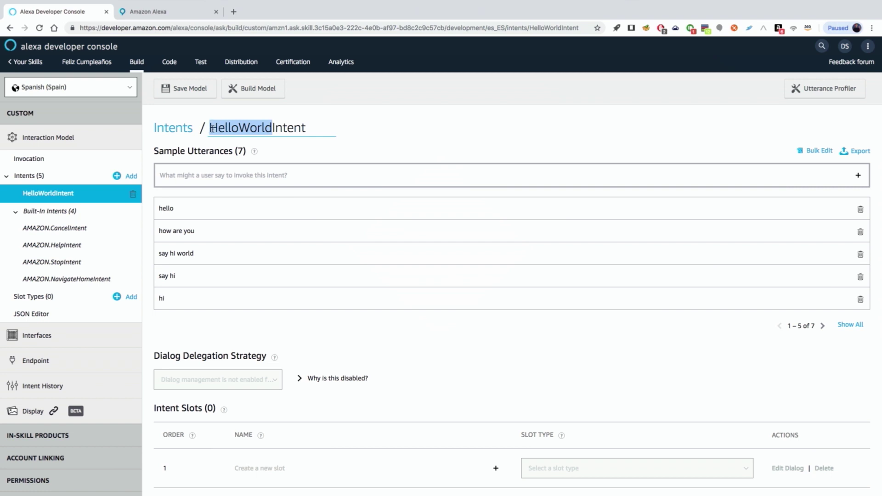
text(RegisterB)
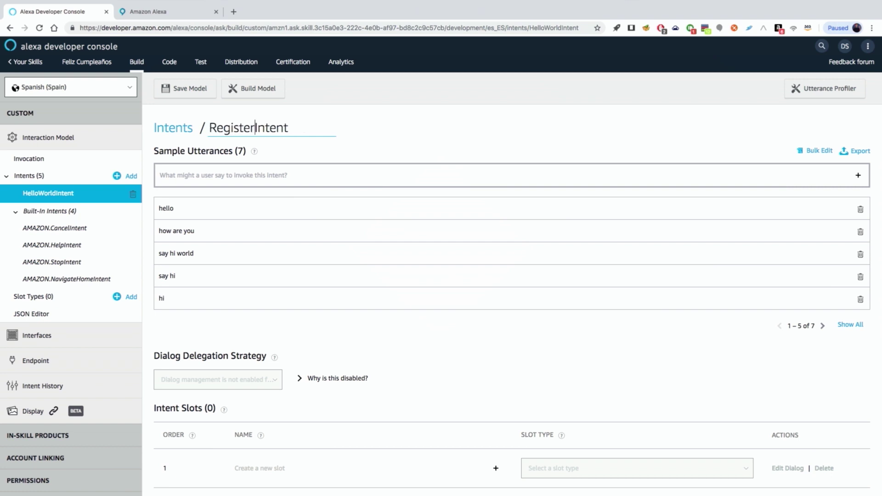
text(irthday)
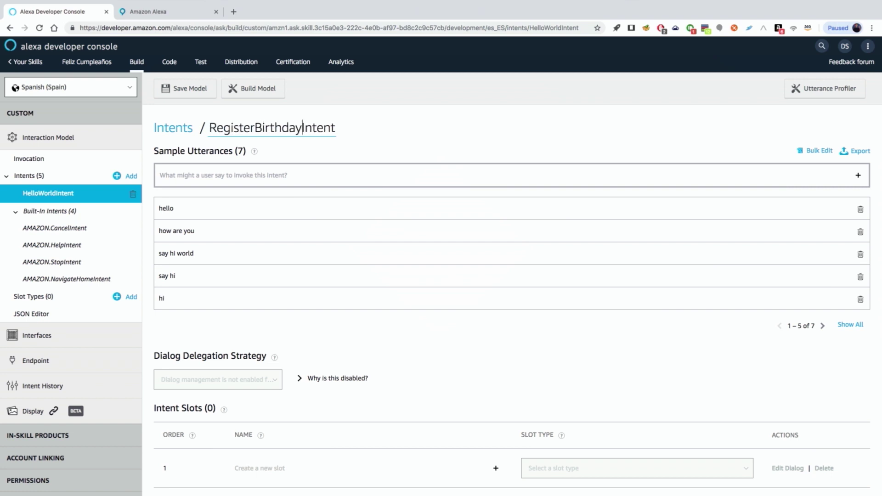
key(Return)
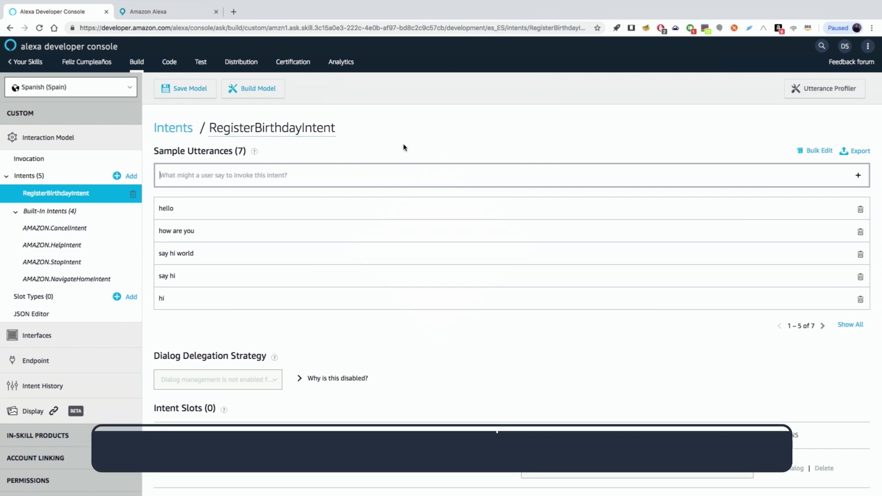
click(192, 92)
- Delete all the existing English sample utterances from RegisterBirthdayIntent
click(861, 299)
click(861, 277)
click(861, 278)
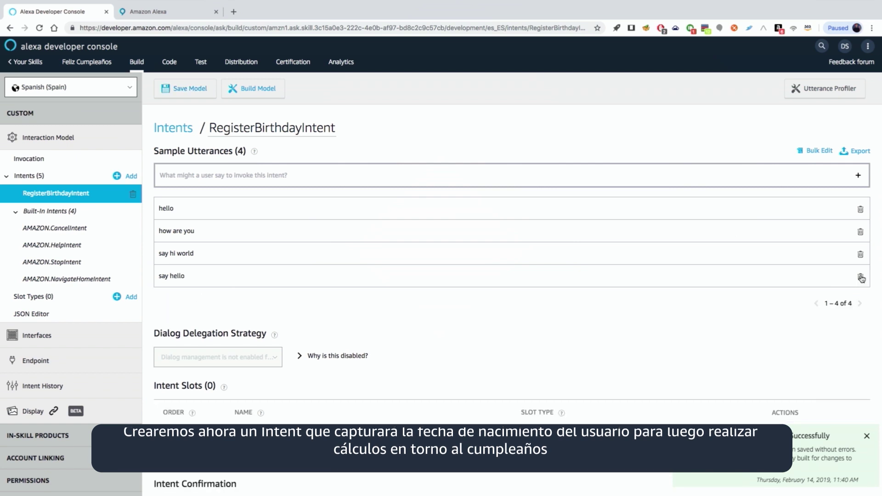
click(861, 278)
click(861, 255)
click(862, 231)
click(861, 209)
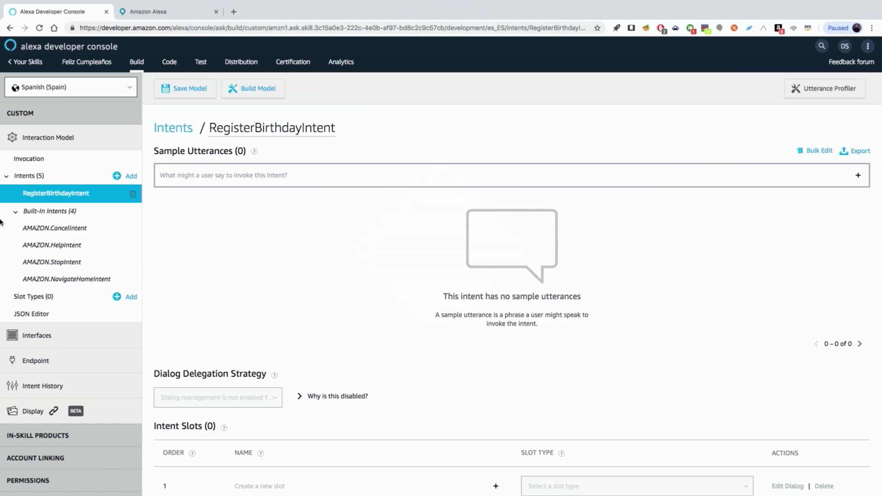
- Add the sample utterances "recuerda mi cumple", "registra mi cumple" and "graba mi cumple" to RegisterBirthdayIntent
text(recuer)
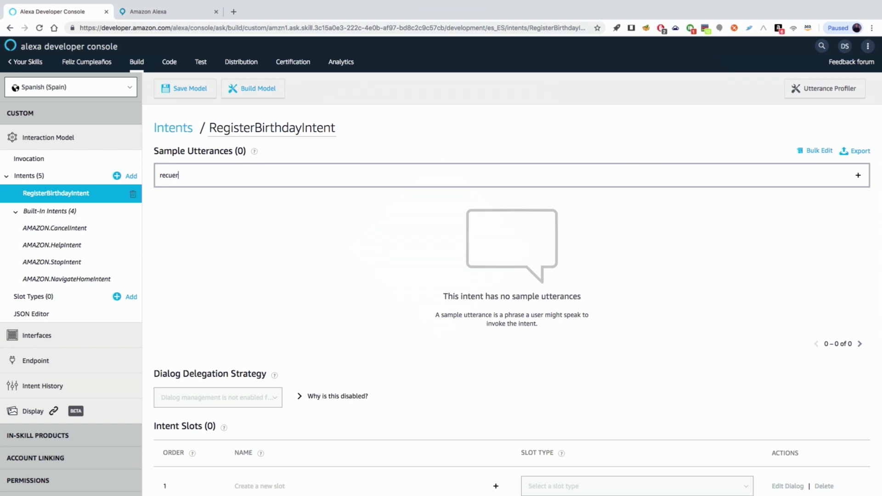
text(da mi cumple)
key(Return)
text(registra mi cum)
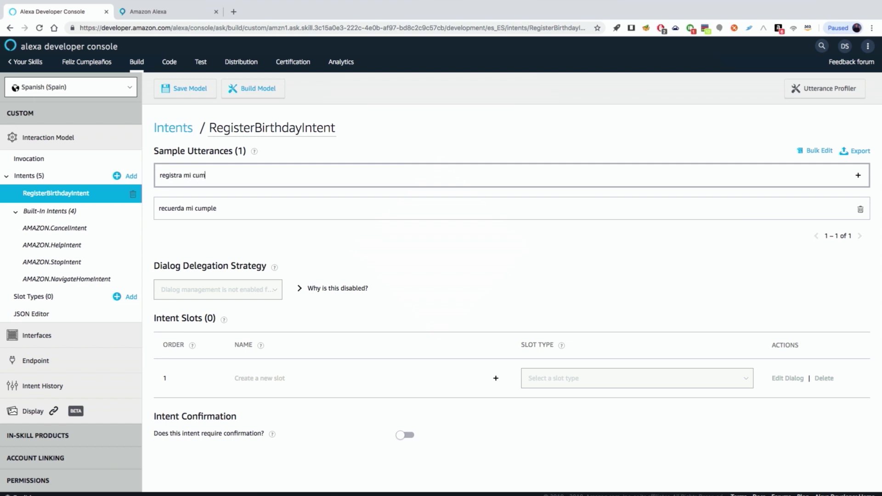
text(ple)
key(Return)
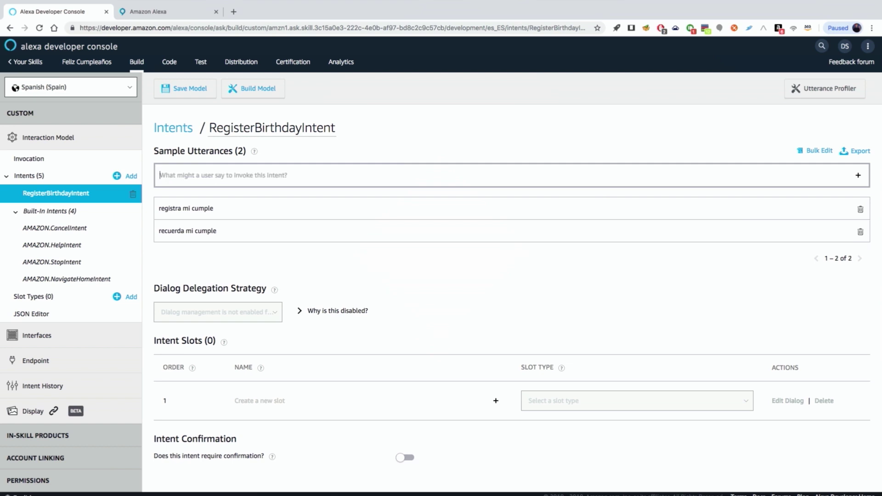
text(graba mi cump)
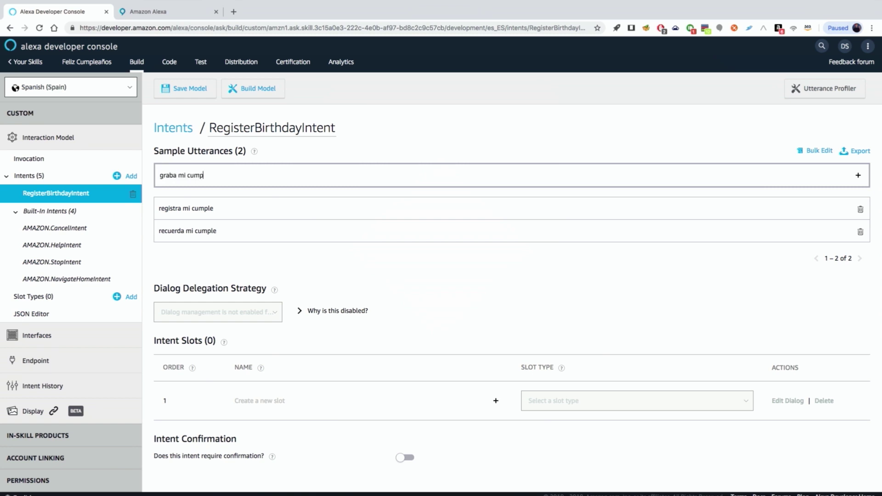
text(le)
key(Return)
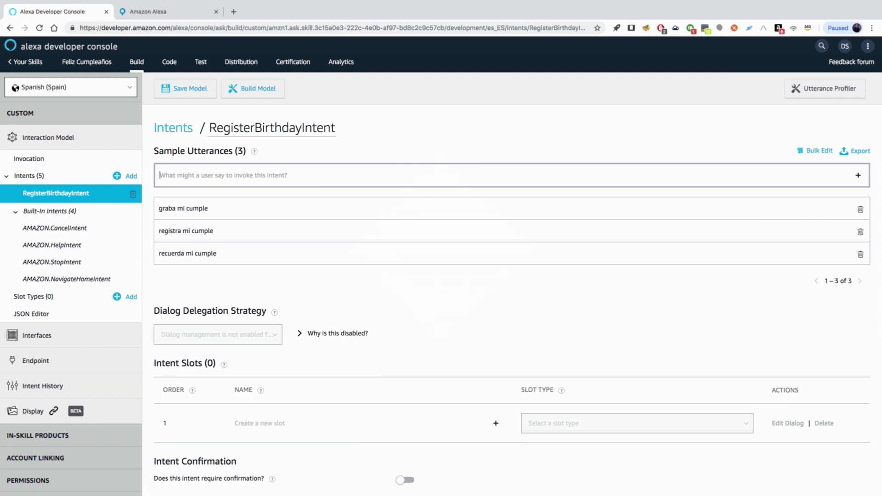
- Add the sample utterances "recuerda mi cumpleaños", "registra mi cumpleaños" and "graba mi cumpleaños" to RegisterBirthdayIntent
text(recue)
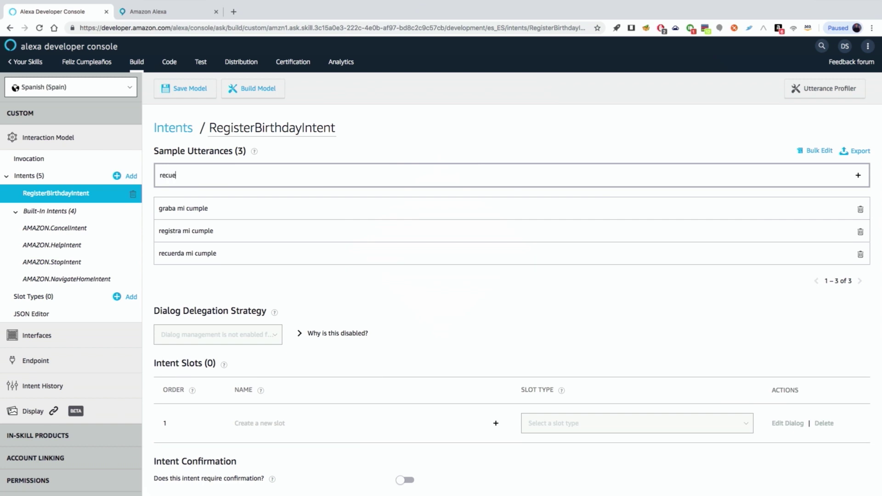
text(rda mi cumpleaños)
key(Return)
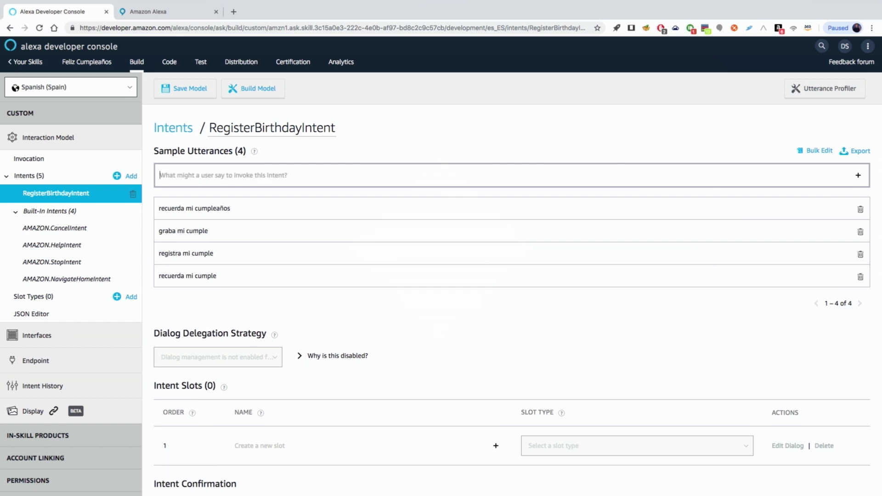
text(re)
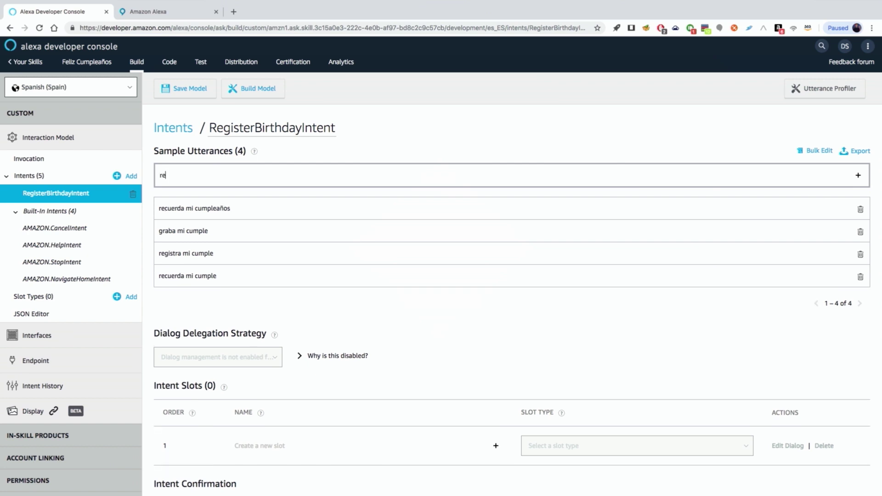
text(gistra mi cumplea)
key(Return)
text(gra)
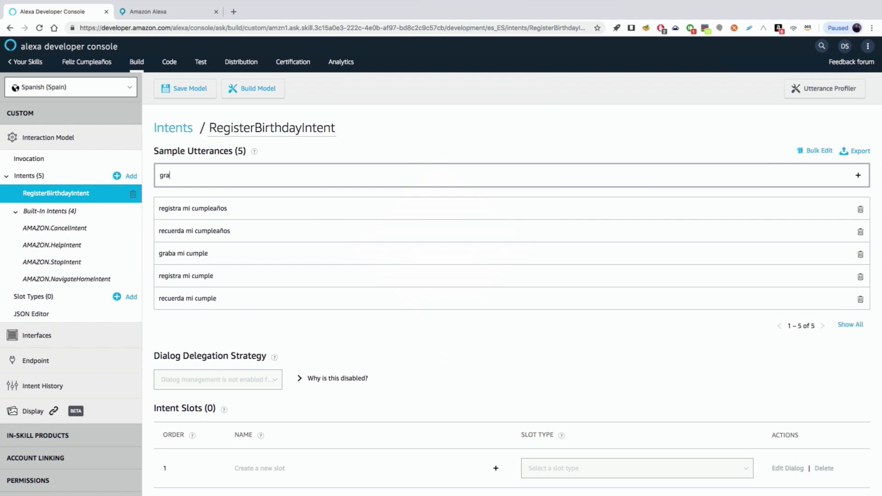
text(ba mi cumpleaños)
key(Return)
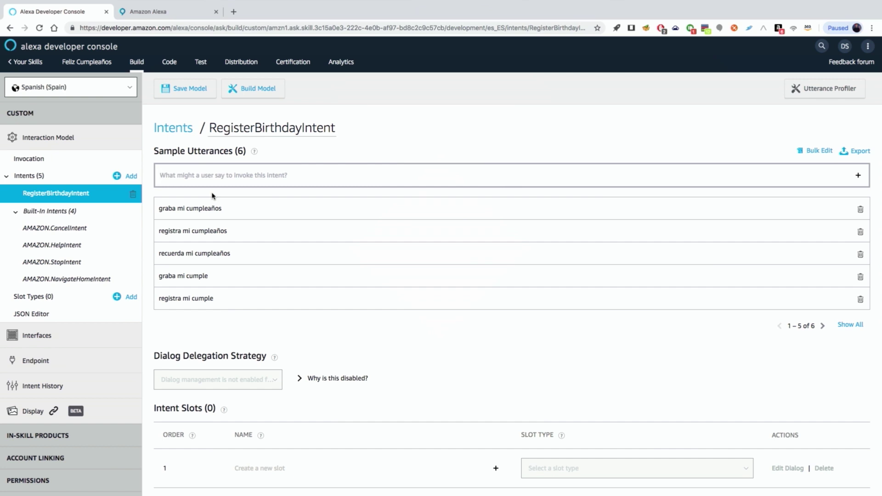
- Create an intent slot named "day" and assign it the slot type AMAZON.NUMBER
scroll(268, 365, down, 2)
click(260, 413)
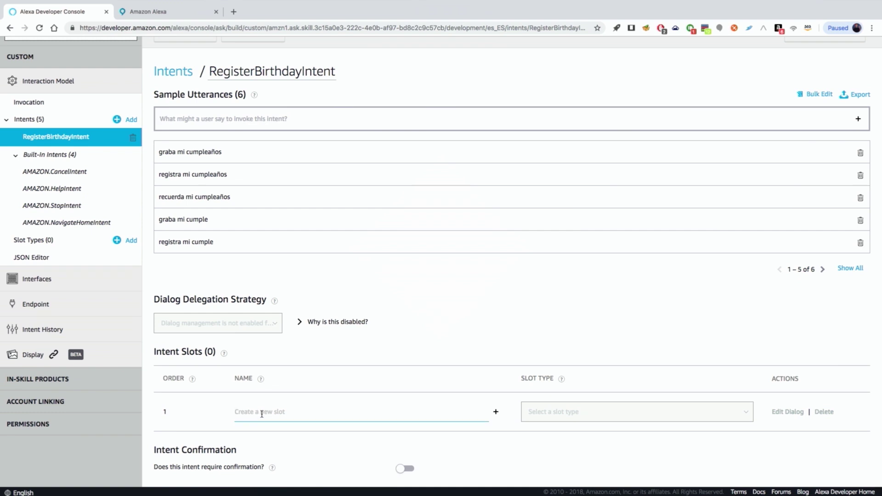
text(day)
click(496, 411)
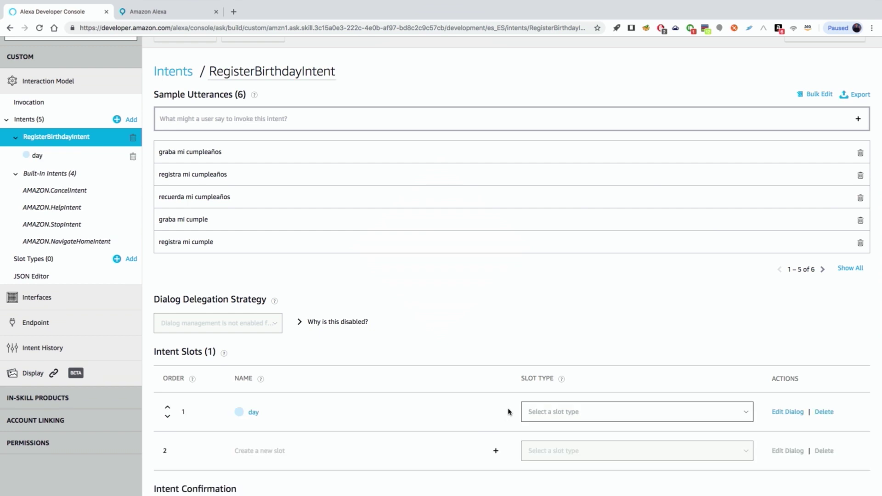
click(746, 413)
scroll(746, 416, down, 3)
scroll(745, 420, down, 5)
scroll(745, 422, down, 8)
scroll(745, 421, down, 4)
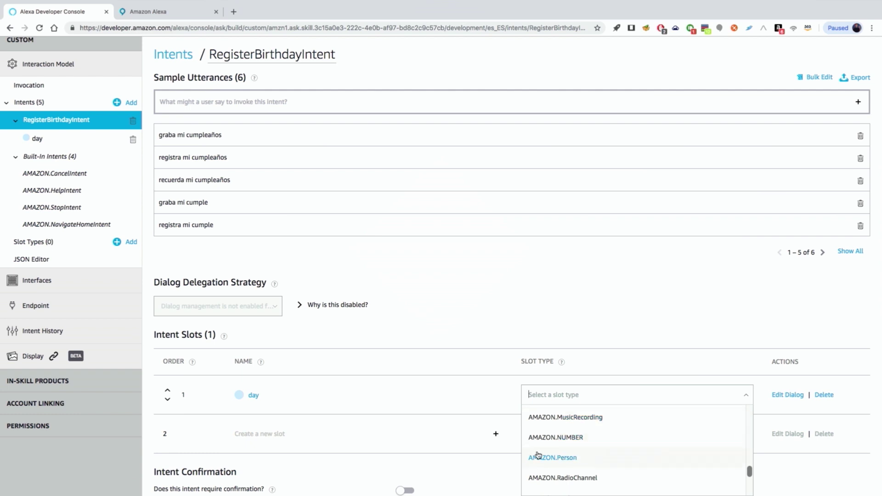
click(555, 439)
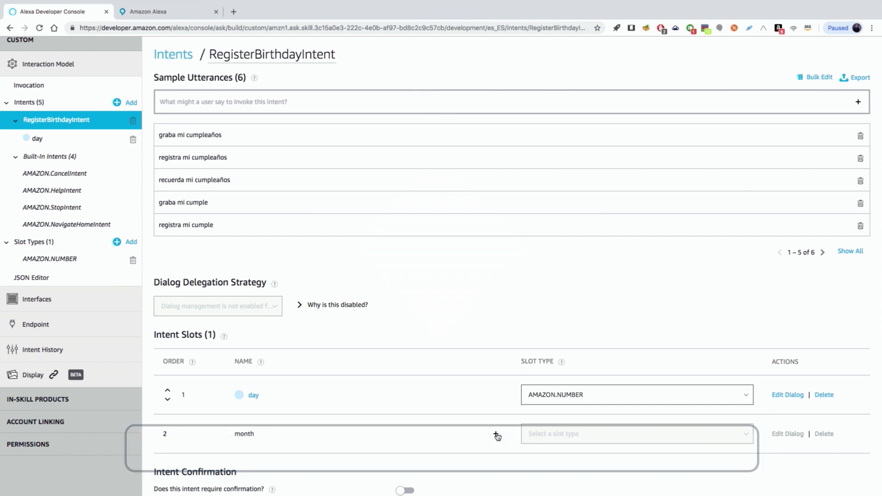
- Create a second intent slot named "month" and look through the slot types available for it
click(497, 434)
click(744, 435)
scroll(717, 444, down, 5)
scroll(712, 446, down, 8)
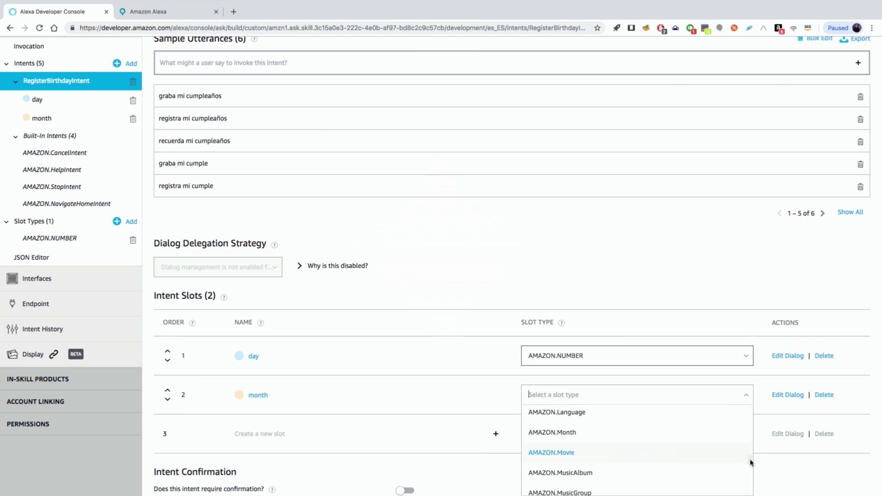
drag(752, 463, 746, 399)
click(665, 294)
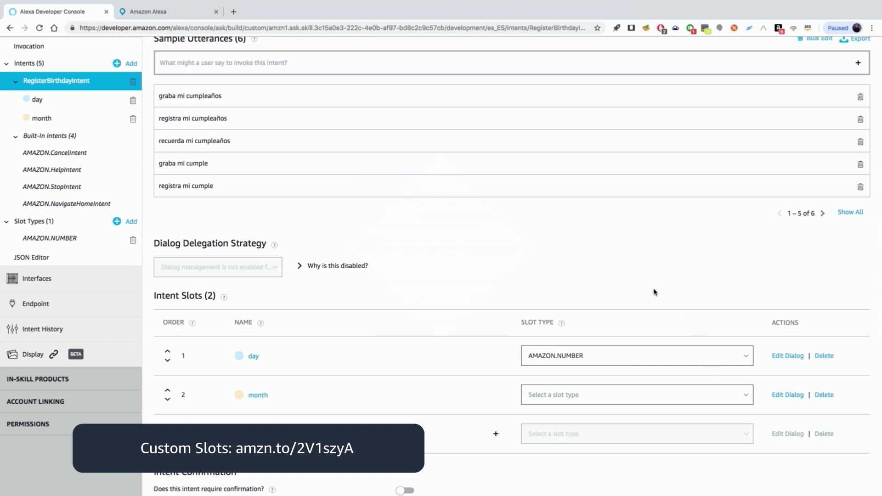
- Add a custom slot type named "TipoMes" after glancing through the built-in list types
click(131, 222)
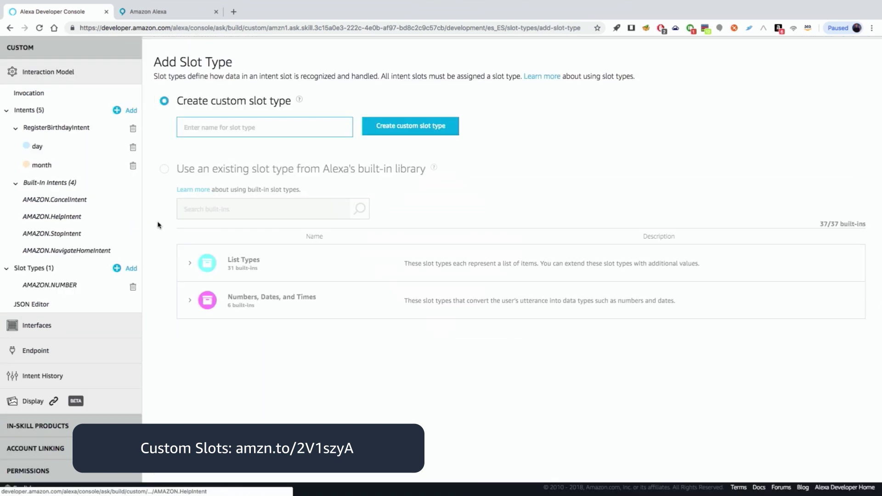
click(166, 171)
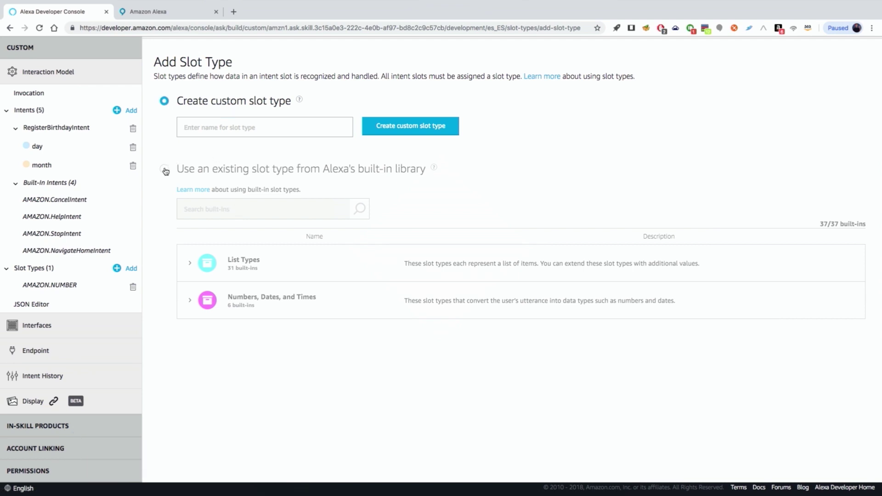
click(190, 264)
scroll(191, 266, down, 1)
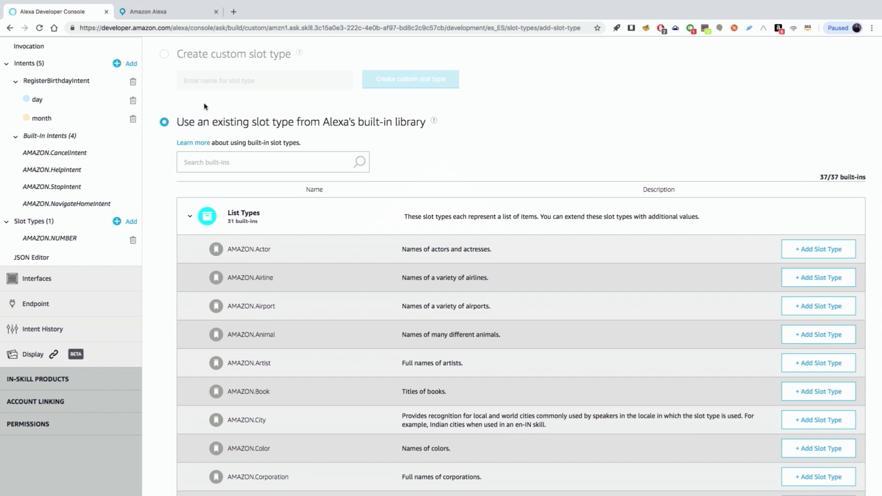
scroll(205, 107, up, 1)
click(164, 96)
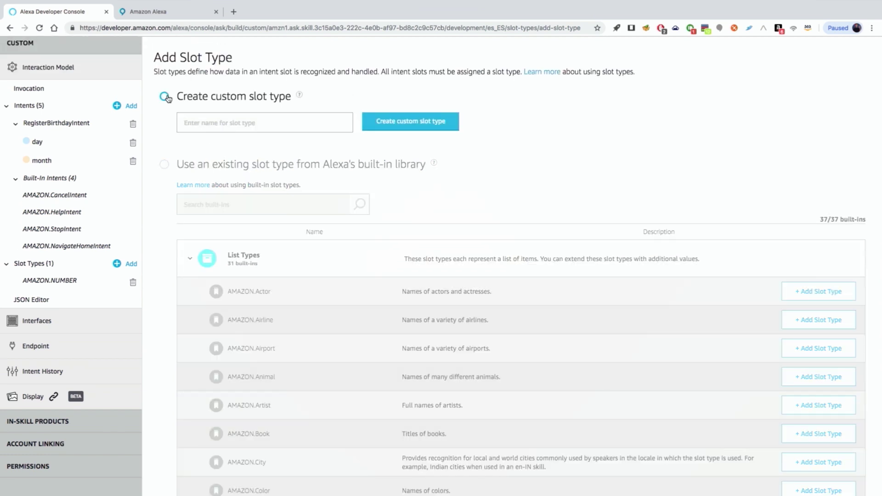
click(218, 123)
text(TipoMes)
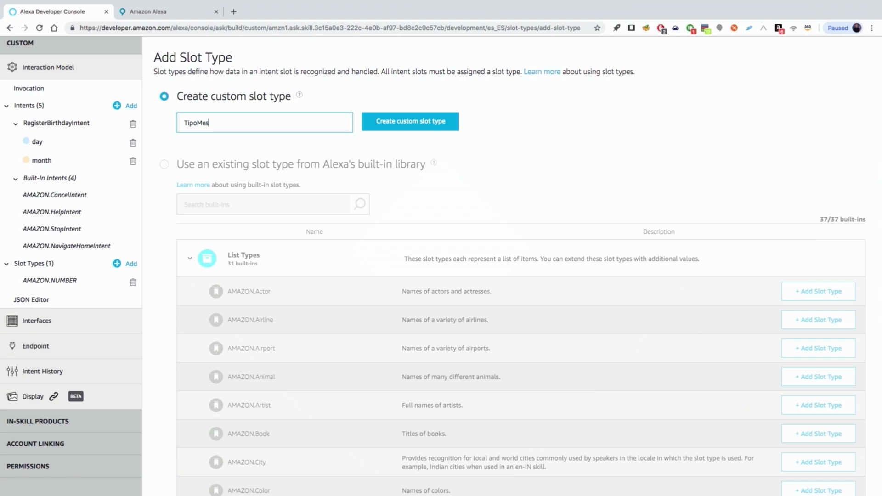
click(412, 124)
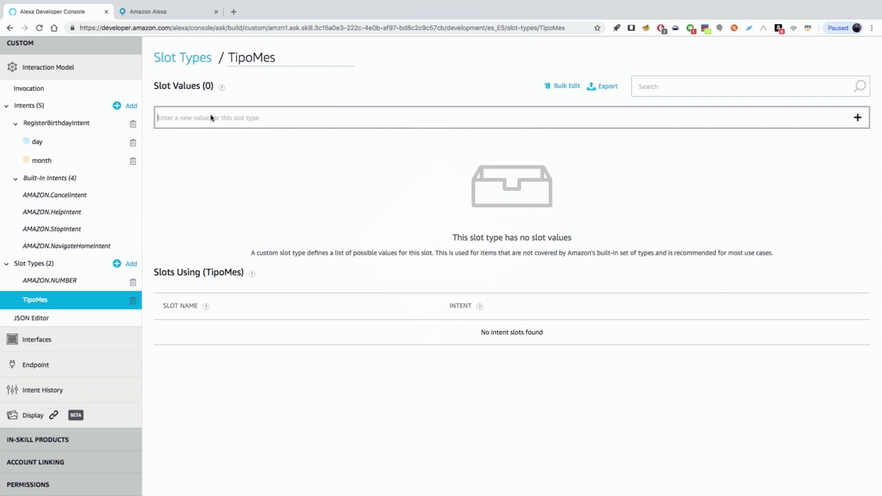
- Add the slot values "enero", "febrero", "marzo" and "abril" to the TipoMes slot type
text(enero)
key(Return)
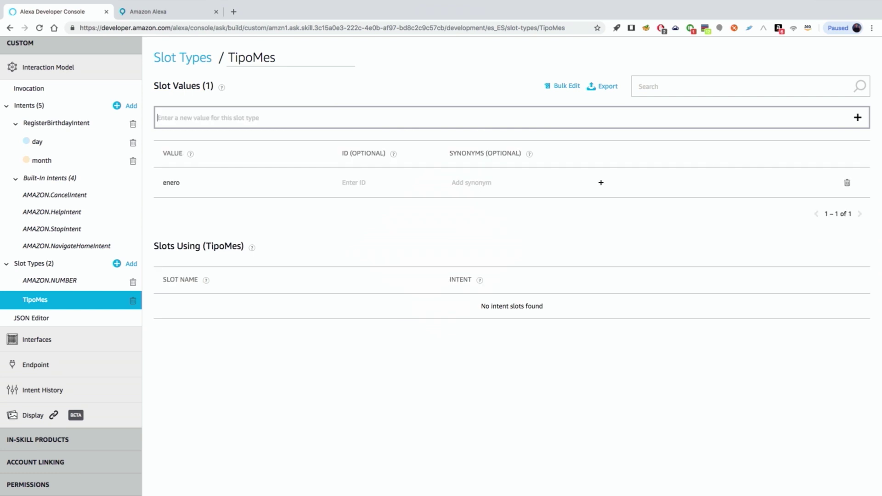
text(febrero)
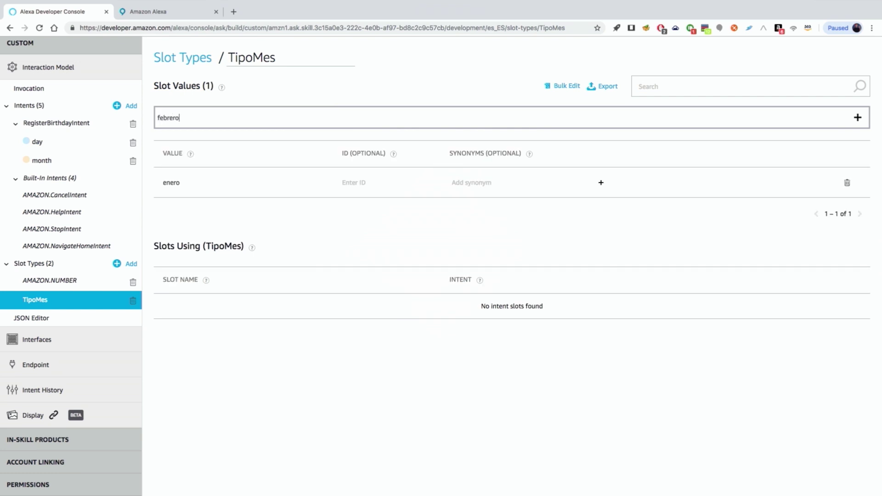
key(Return)
text(mar)
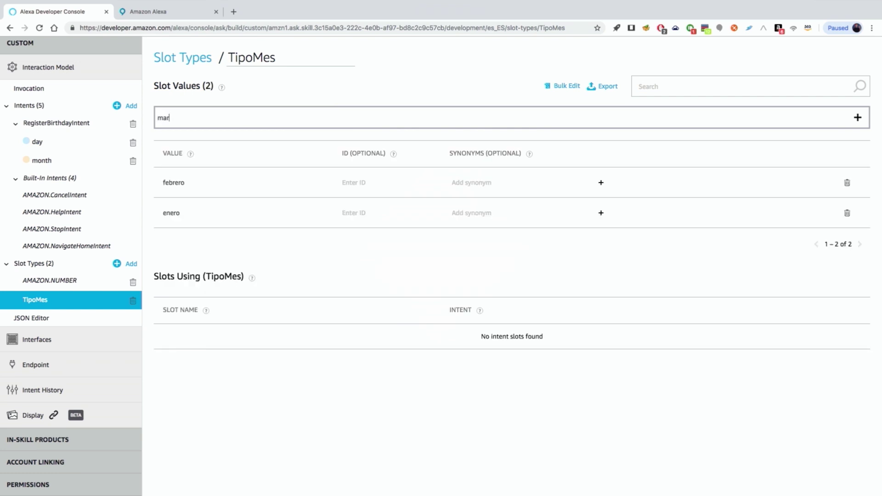
text(zo)
key(Return)
text(a)
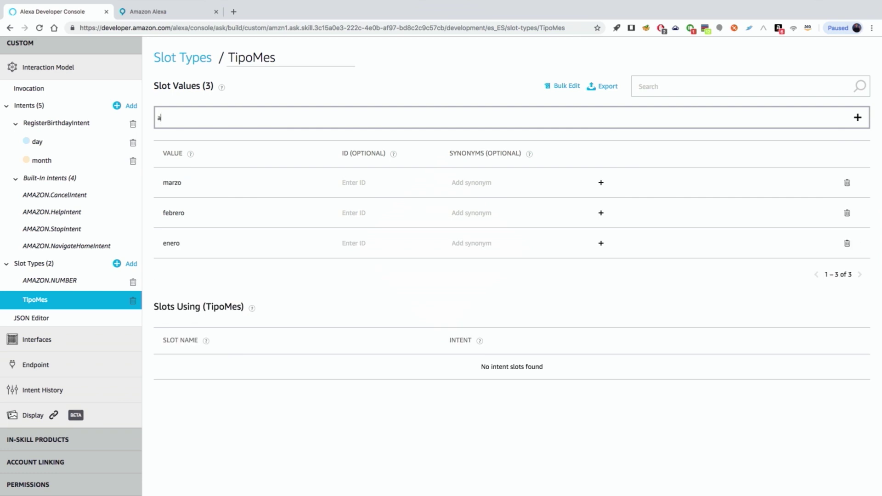
key(Return)
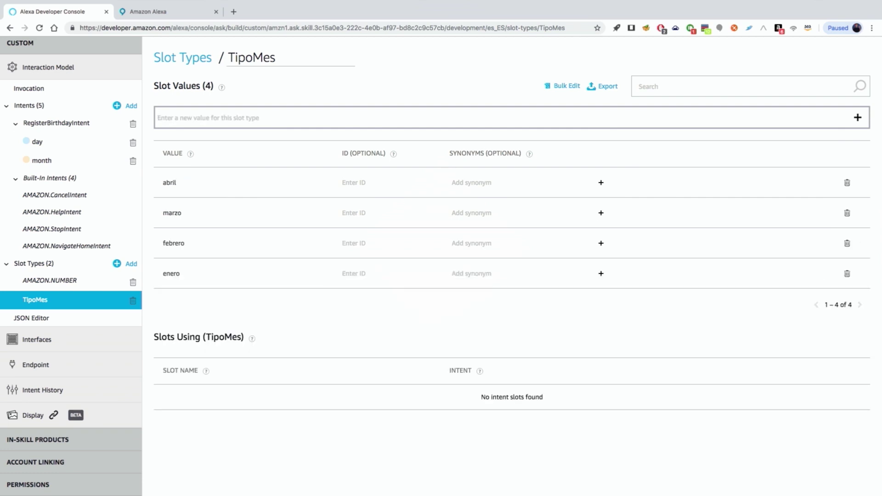
- Add the slot values "mayo", "junio", "julio" and "agosto" to the TipoMes slot type
text(mayo)
key(Return)
text(junio)
key(Return)
text(ju)
key(Return)
text(agosto)
key(Return)
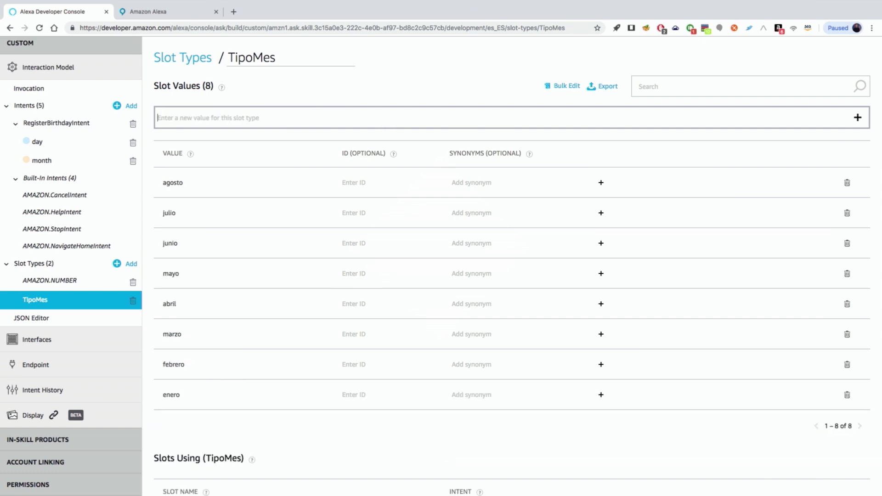
- Add the slot values "septiembre", "octubre", "noviembre" and "diciembre" to the TipoMes slot type
text(septiembre)
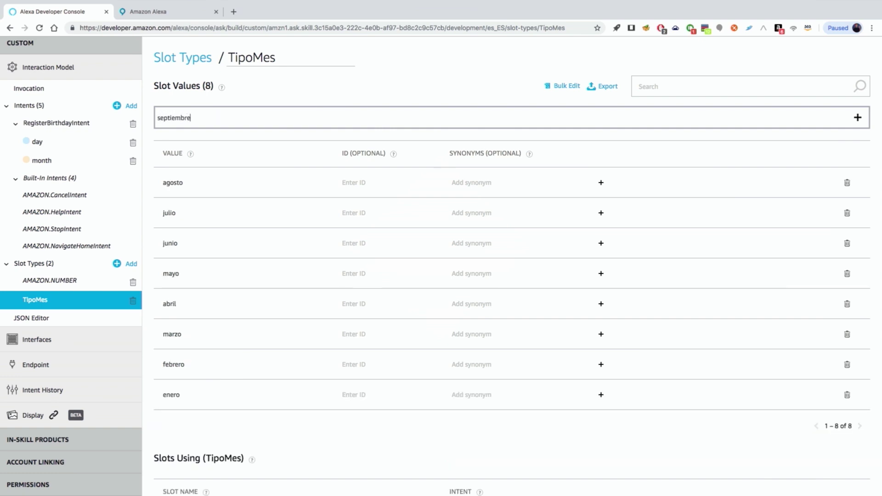
key(Return)
text(octubre)
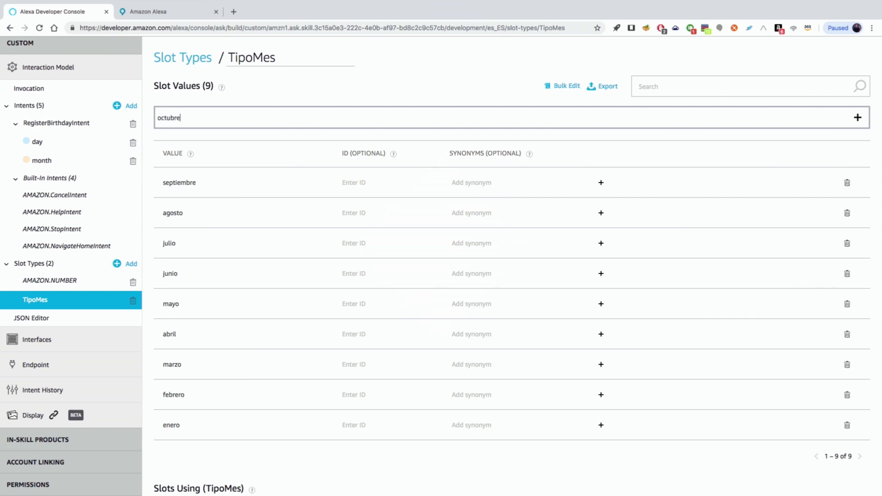
key(Return)
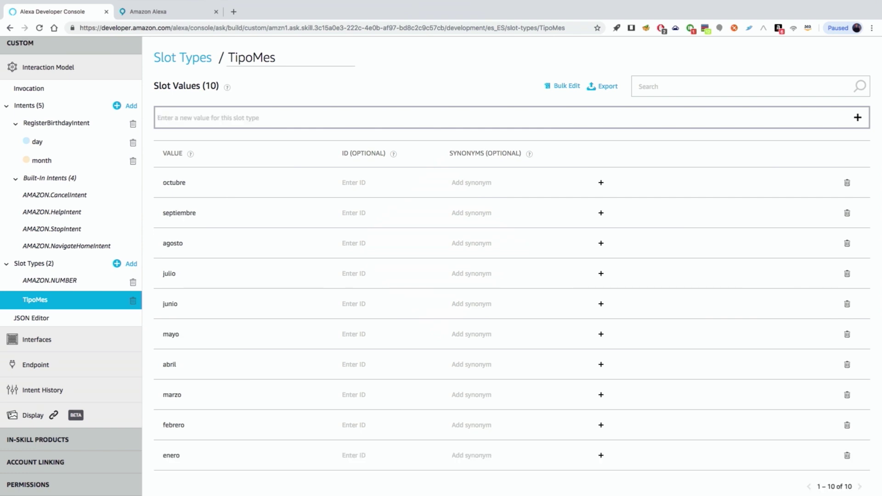
text(nom)
text(em)
key(BackSpace)
key(BackSpace)
key(BackSpace)
key(BackSpace)
text(viembre)
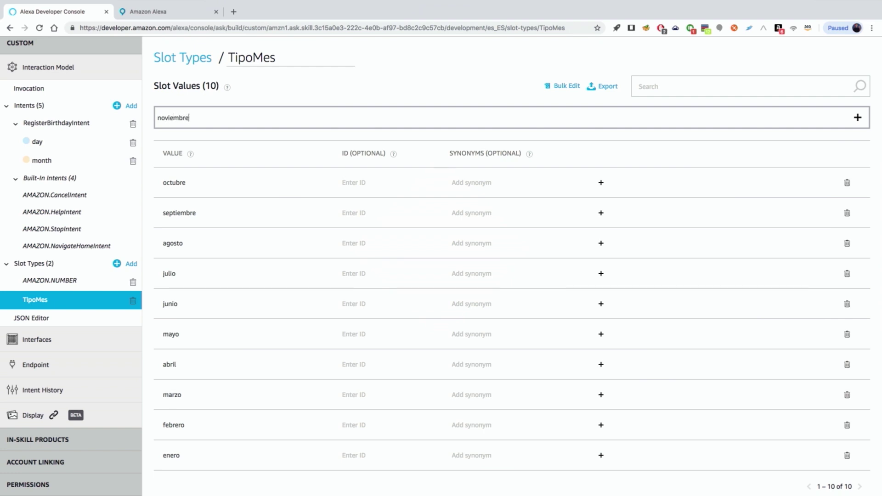
key(Return)
text(diciembre)
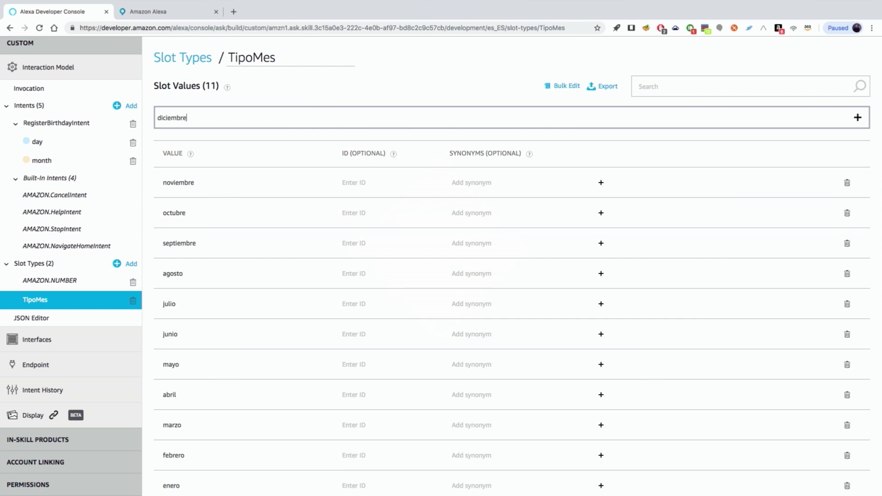
key(Return)
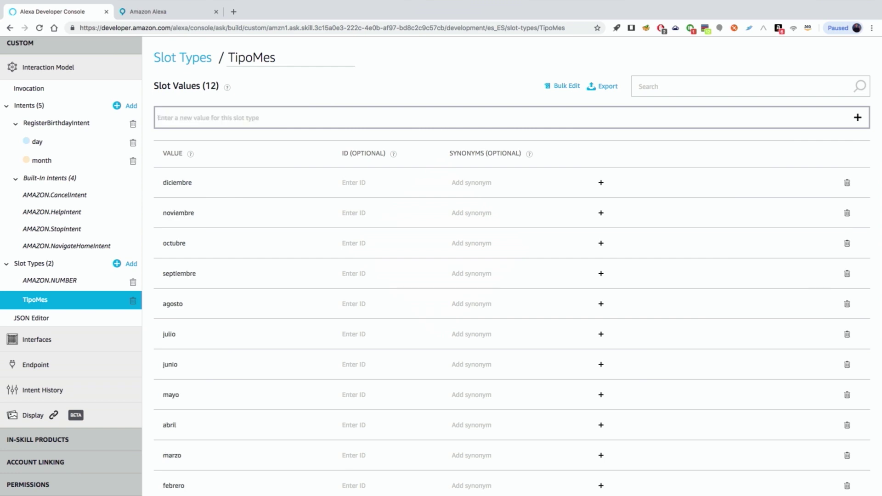
- Assign the IDs 12, 11, 10, 09, 08 and 07 to the values diciembre, noviembre, octubre, septiembre, agosto and julio
click(355, 183)
text(12)
click(353, 211)
text(11)
click(361, 242)
text(10)
click(360, 274)
text(09)
click(361, 304)
text(08)
click(374, 333)
text(07)
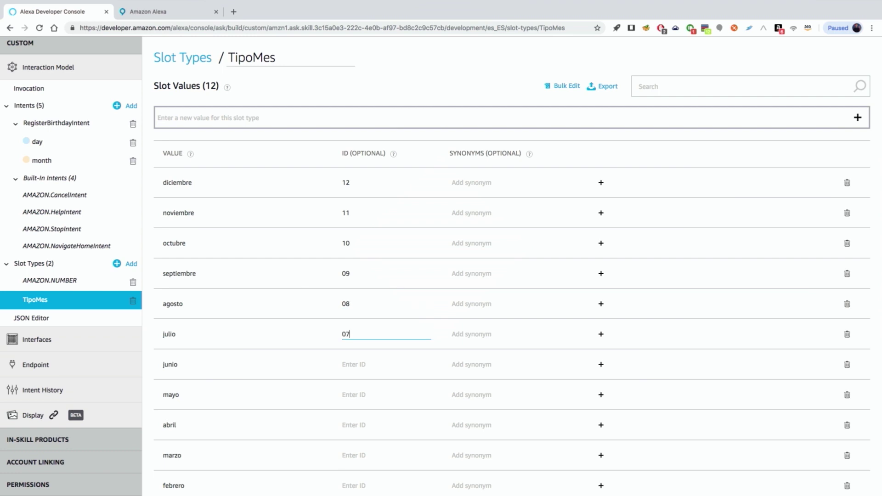
- Assign the IDs 06, 05, 04, 03, 02 and 01 to the values junio, mayo, abril, marzo, febrero and enero
click(376, 362)
text(06)
click(360, 393)
text(05)
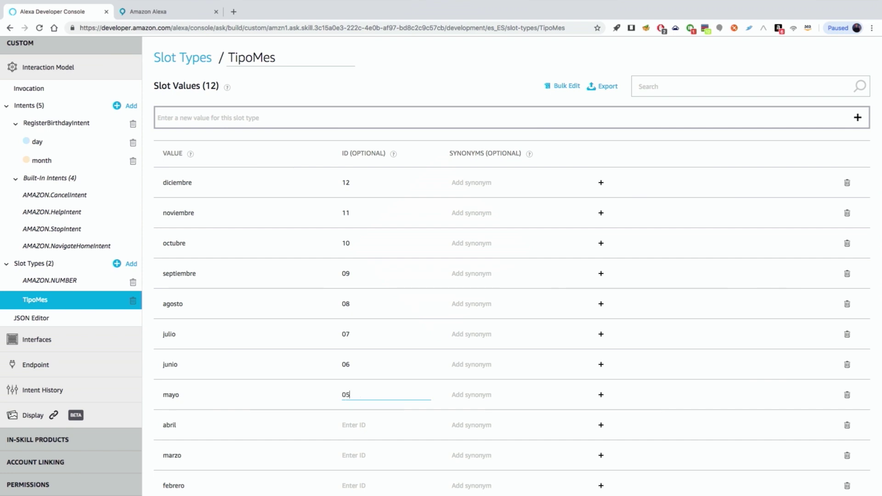
scroll(341, 385, down, 1)
click(350, 378)
text(04)
scroll(369, 375, down, 1)
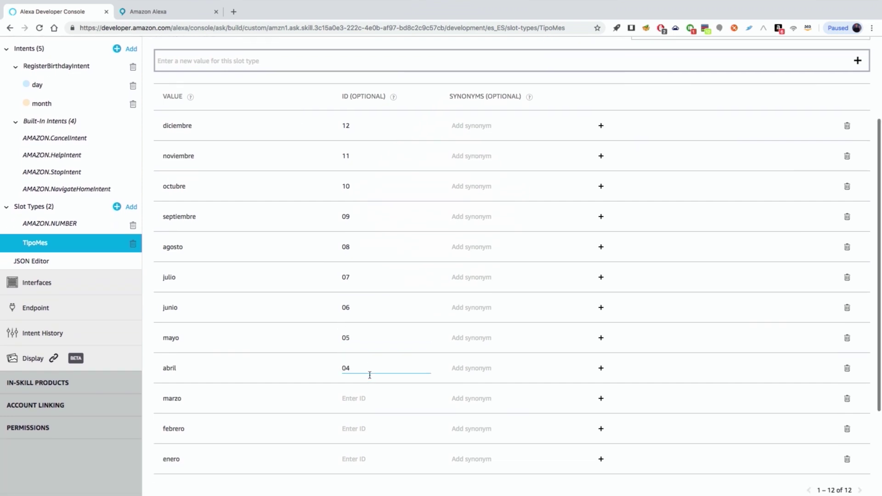
click(345, 397)
text(03)
click(359, 429)
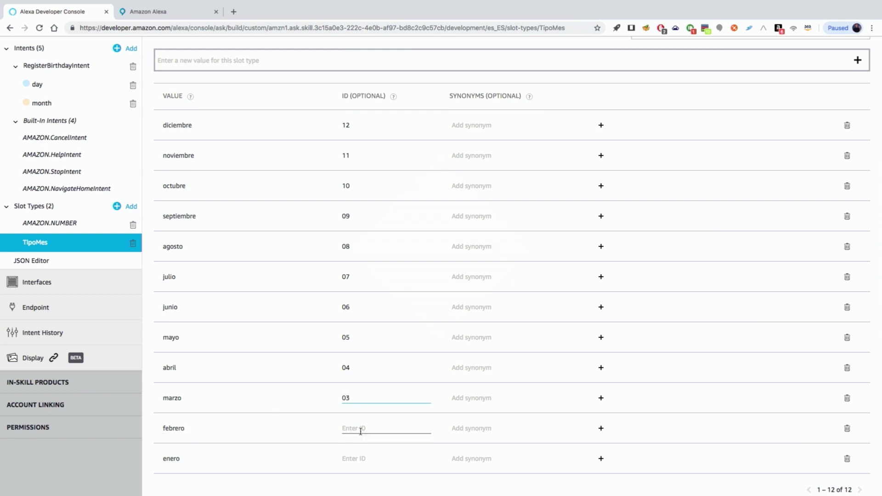
text(02)
click(357, 458)
text(01)
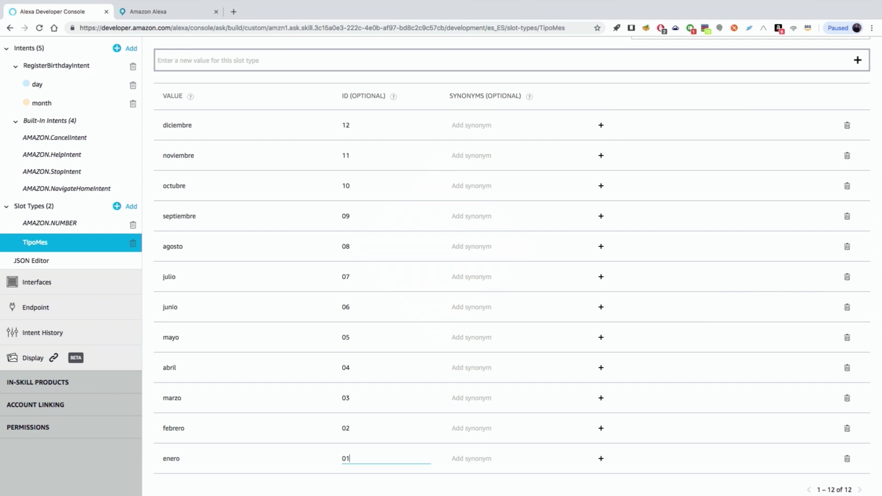
- Add the synonym "primer mes del año" to the slot value enero
click(469, 458)
scroll(475, 456, down, 1)
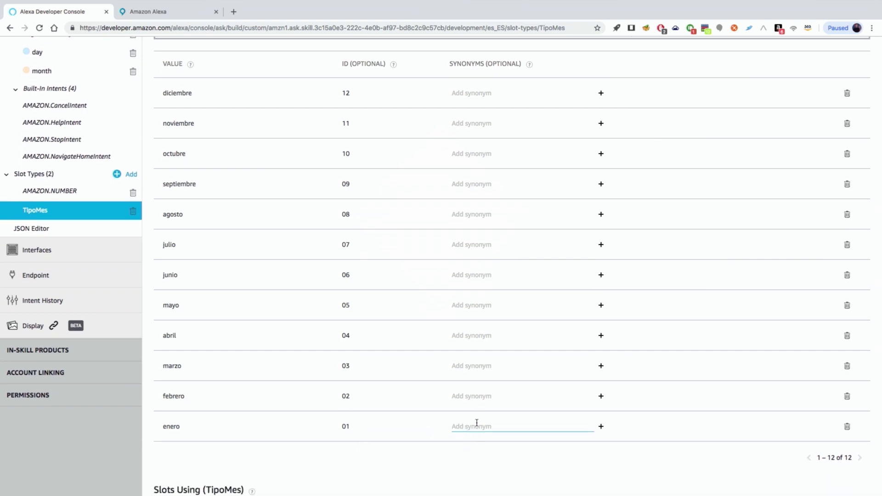
text(primer mes del año)
key(Return)
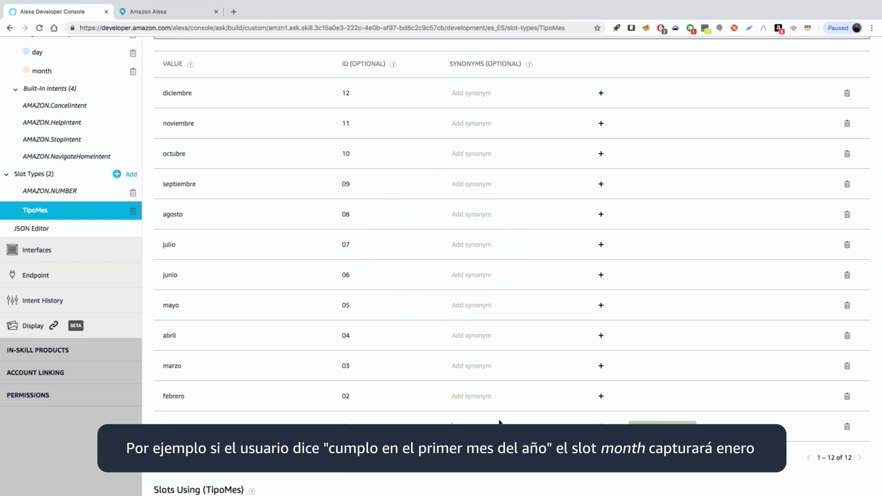
- Try to save the interaction model and dismiss the notification
scroll(421, 422, up, 2)
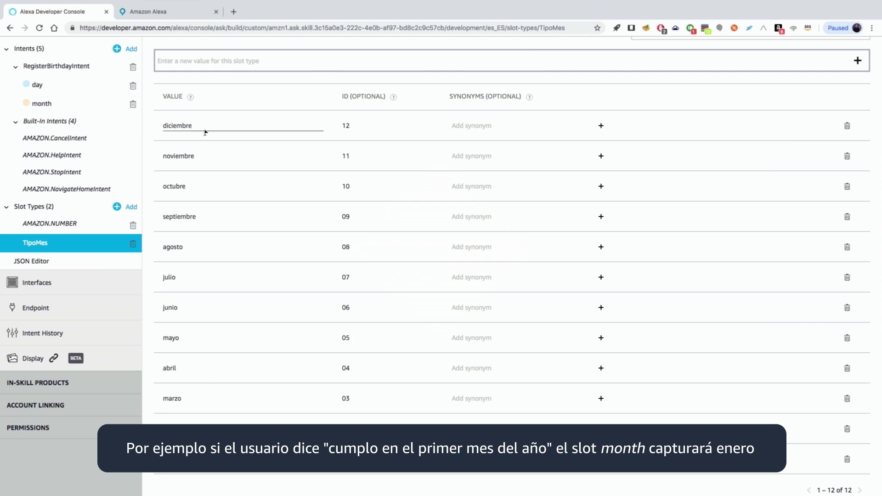
scroll(316, 128, up, 4)
click(188, 92)
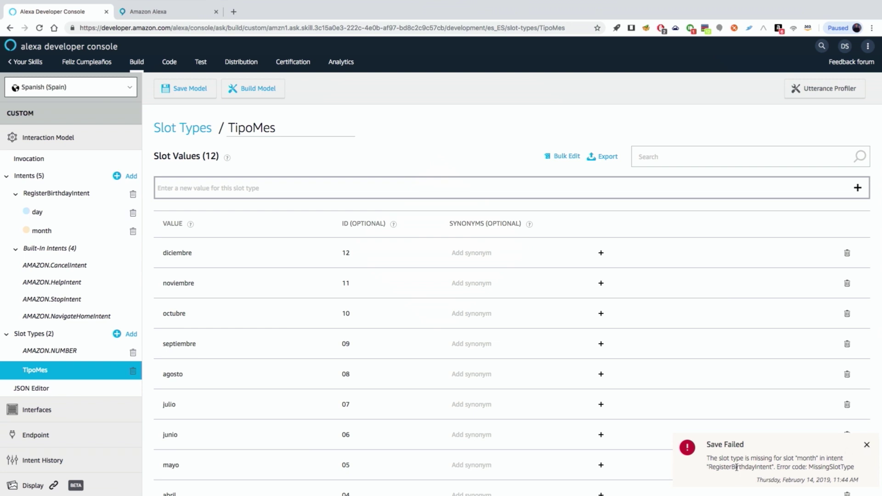
click(868, 446)
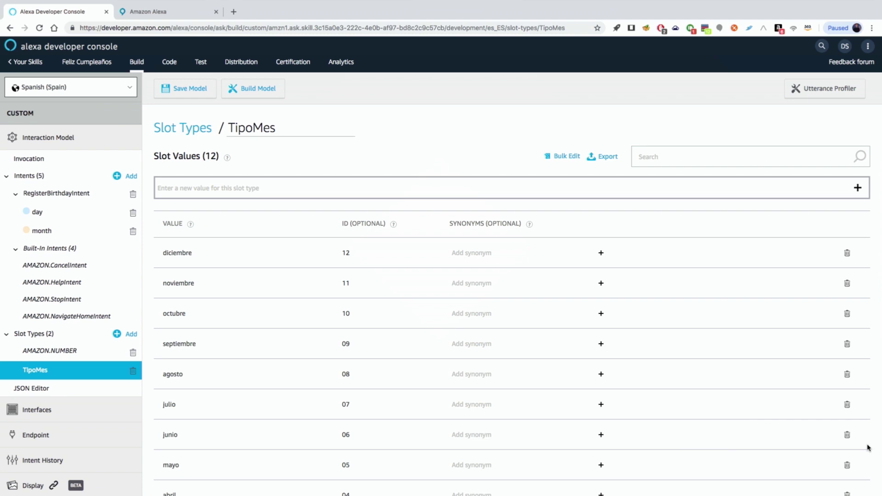
- Assign the TipoMes slot type to the month slot of RegisterBirthdayIntent and save the interaction model
click(48, 233)
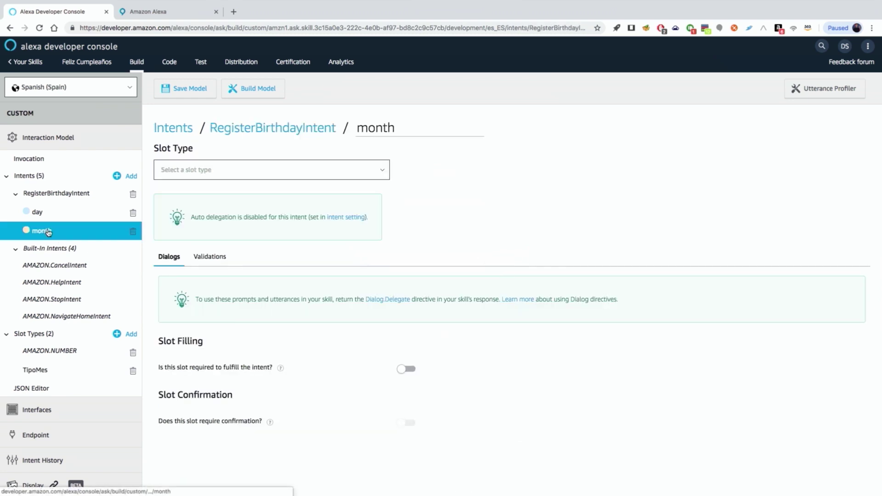
click(382, 179)
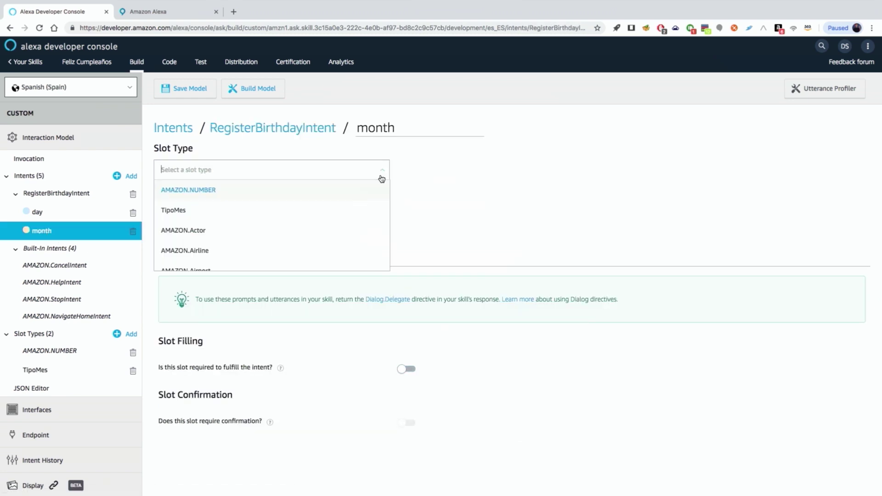
click(194, 213)
click(196, 92)
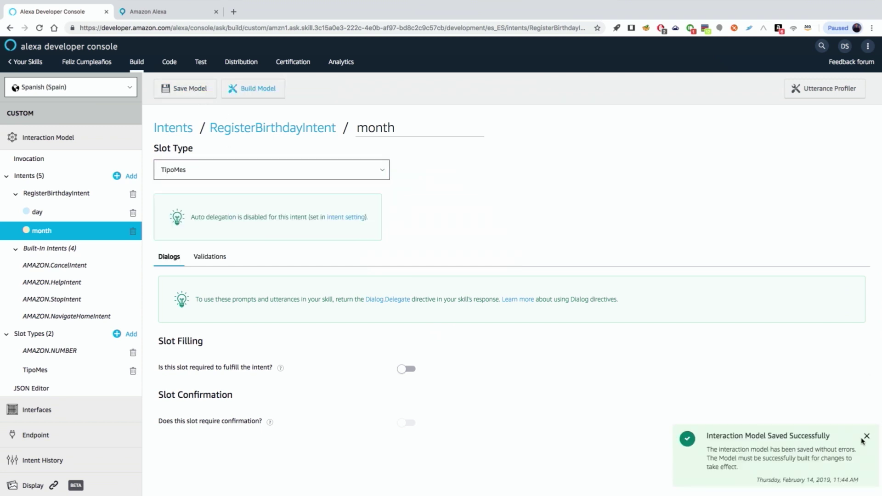
click(867, 436)
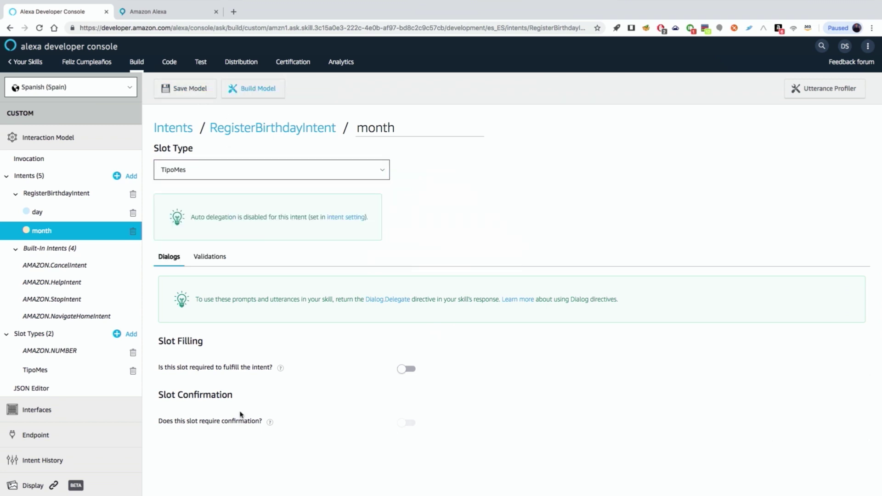
- Examine the interaction model's JSON, checking the RegisterBirthdayIntent name and the definition of its day slot
click(38, 389)
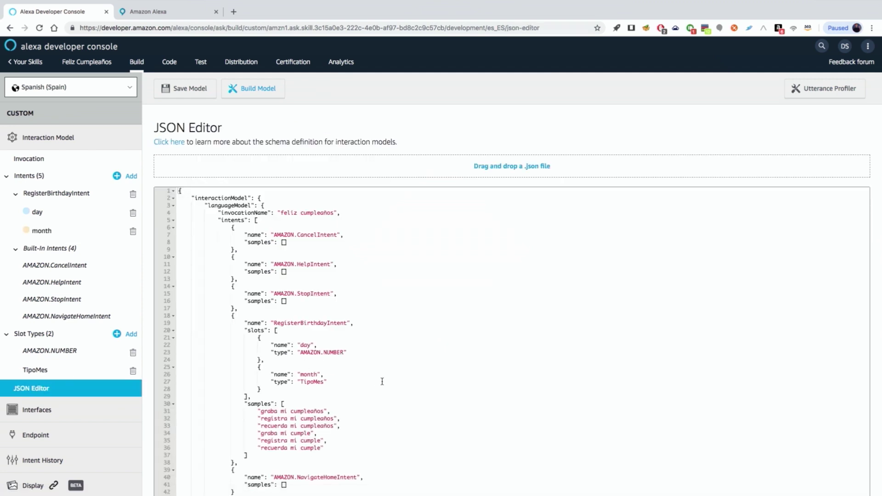
scroll(382, 382, down, 2)
click(311, 330)
click(248, 293)
drag(249, 293, 350, 292)
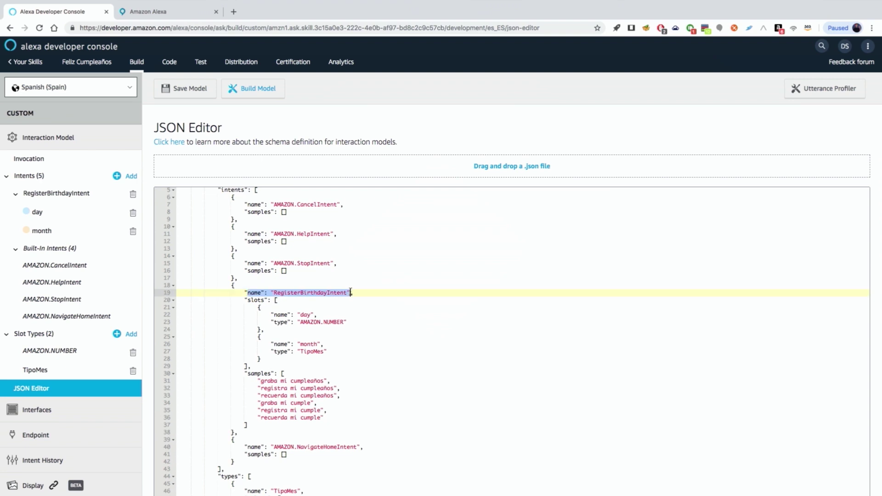
click(328, 316)
drag(271, 315, 354, 323)
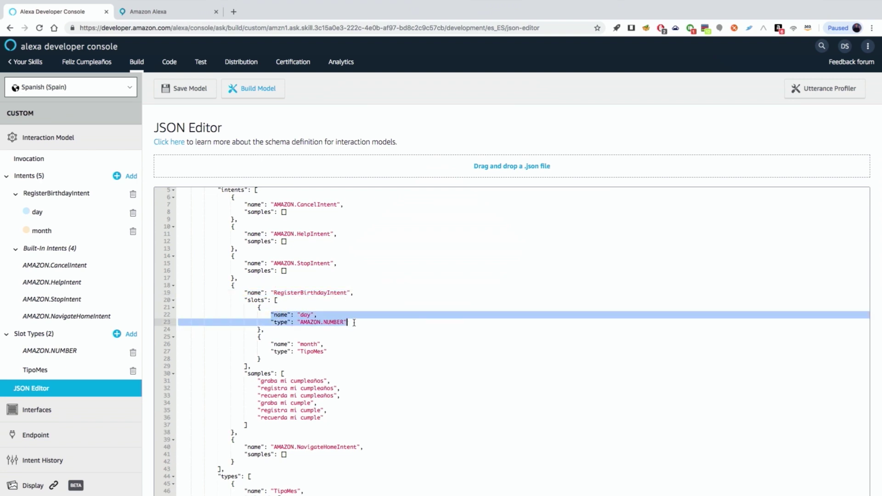
- Examine the interaction model's JSON, checking the sample utterances of RegisterBirthdayIntent and the IDs and month values of the TipoMes type
drag(273, 345, 343, 417)
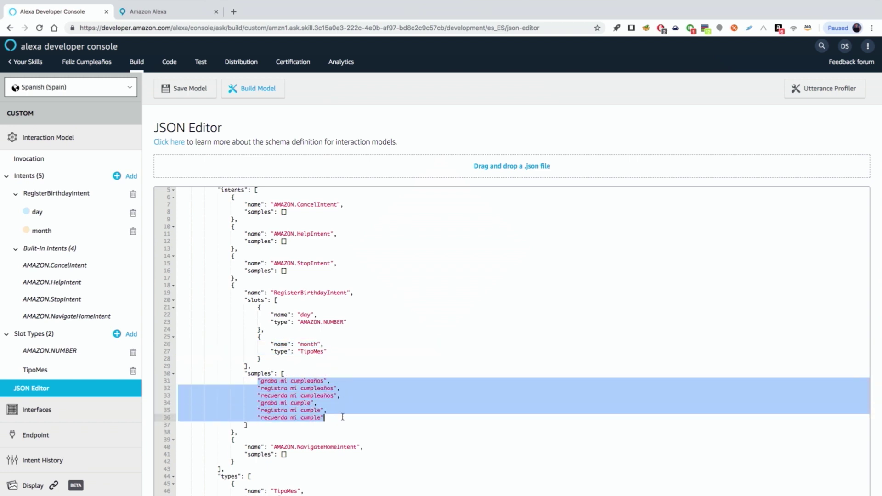
scroll(343, 417, down, 3)
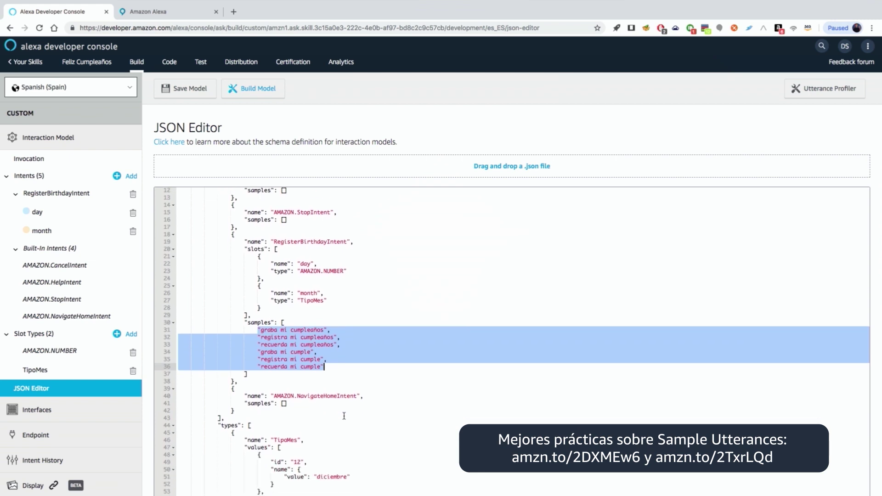
scroll(344, 417, down, 10)
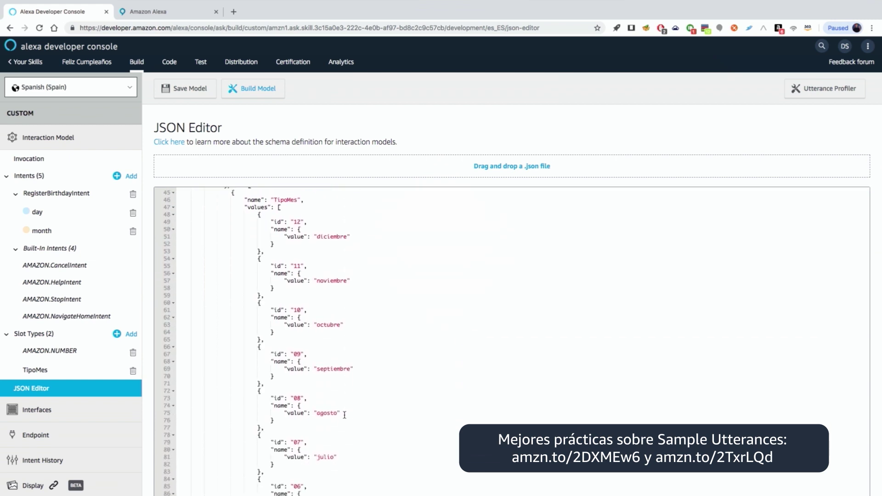
drag(246, 213, 301, 235)
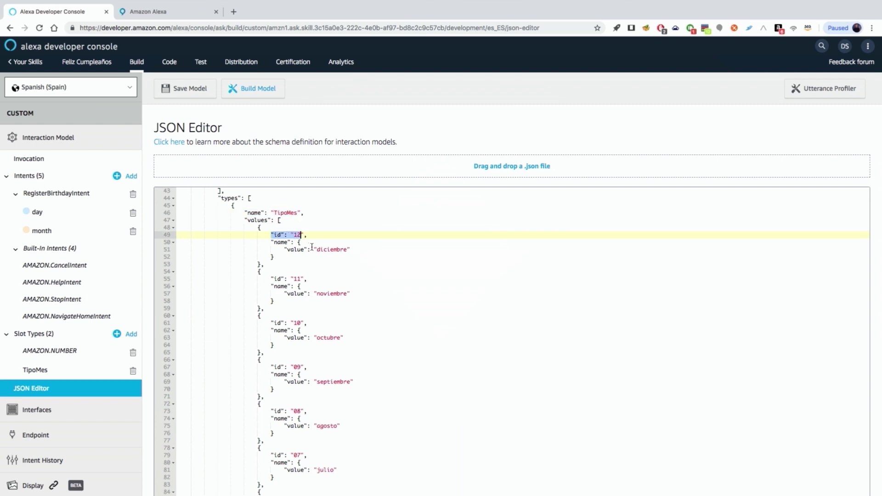
click(314, 249)
click(320, 294)
click(317, 338)
click(327, 382)
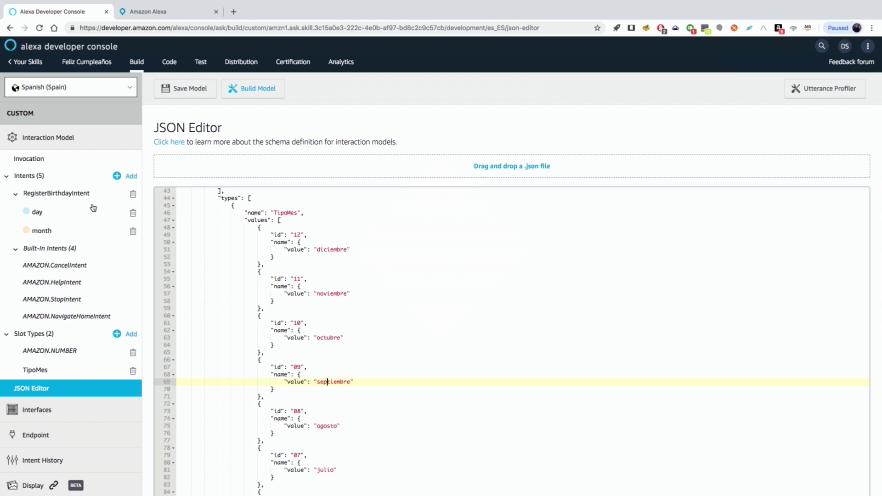
- Add a third slot named year to RegisterBirthdayIntent
click(67, 194)
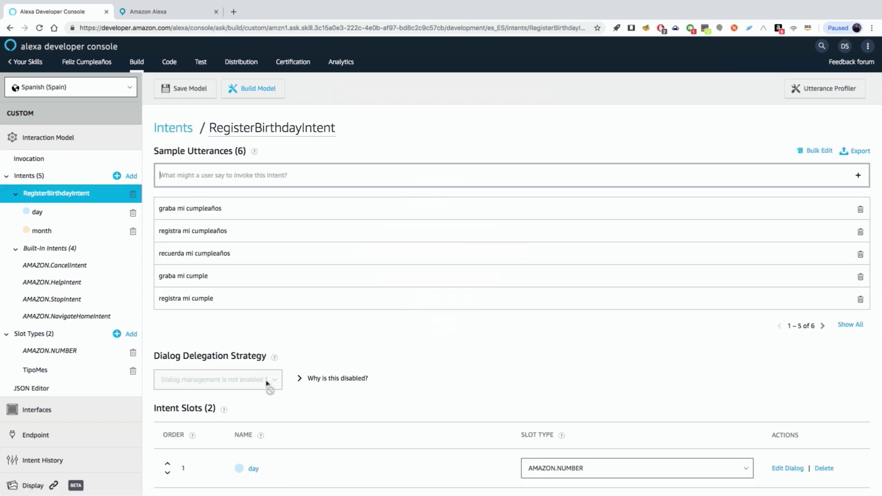
scroll(266, 385, down, 2)
scroll(265, 384, down, 1)
click(275, 451)
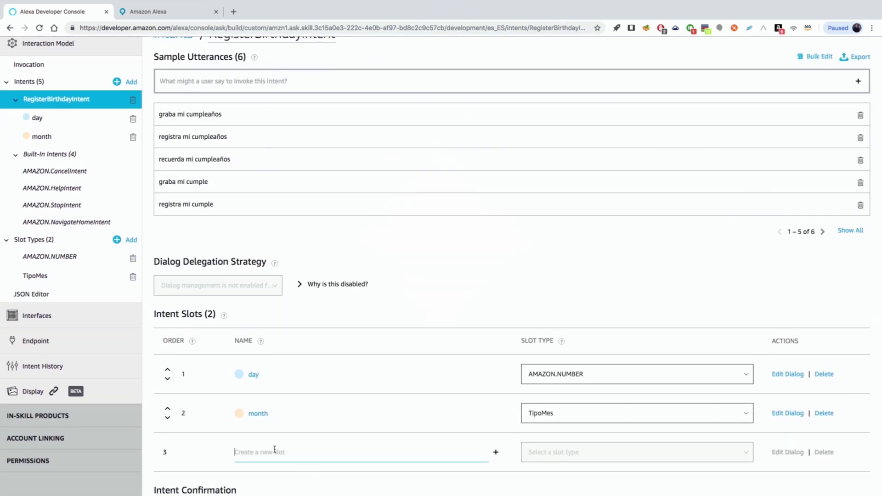
text(year)
key(Return)
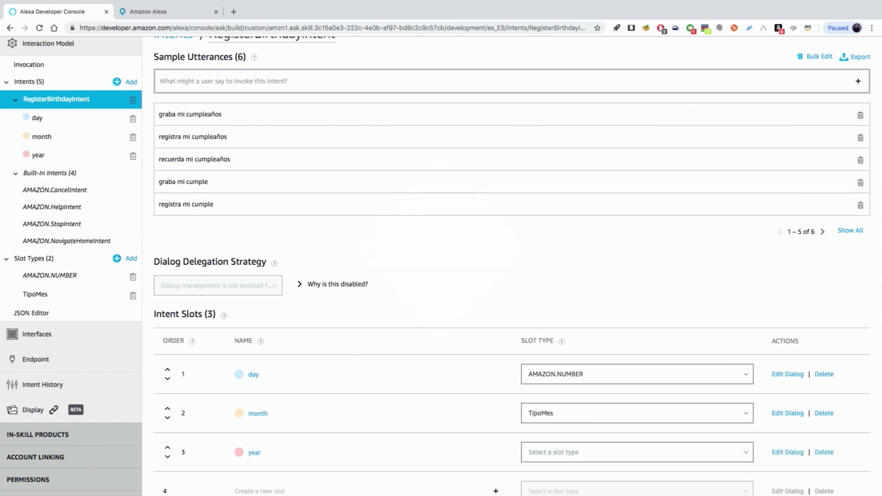
- Assign the AMAZON.FOUR_DIGIT_NUMBER slot type to the year slot and save the interaction model
click(708, 452)
scroll(706, 453, down, 8)
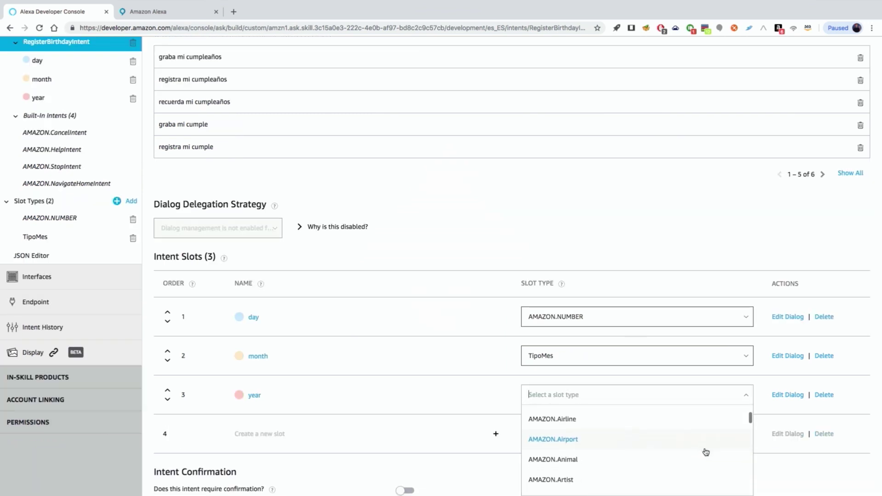
scroll(706, 453, down, 5)
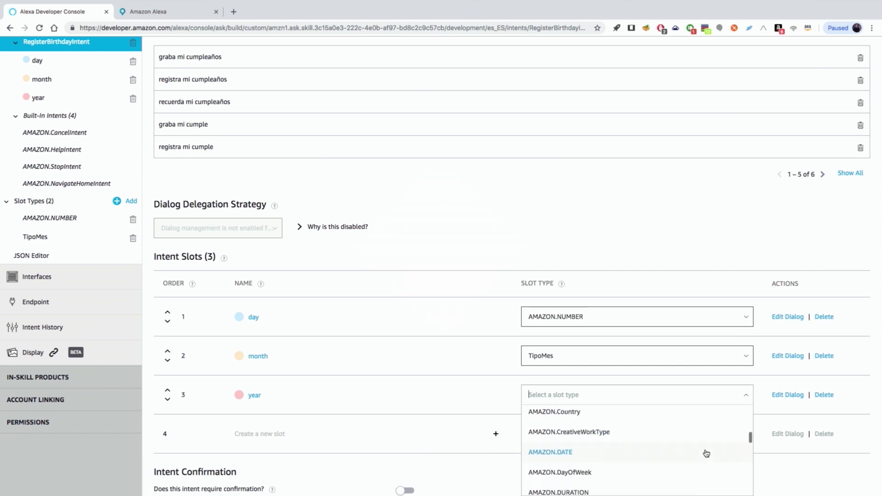
scroll(706, 454, down, 3)
scroll(705, 454, down, 1)
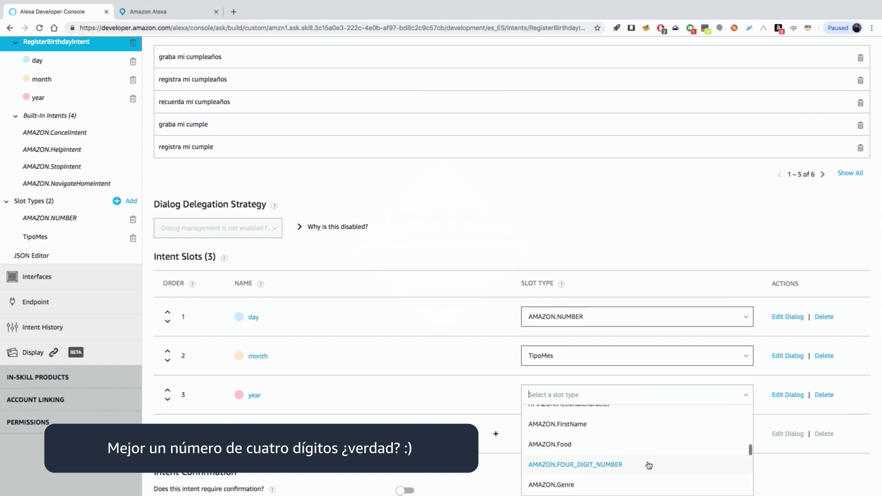
click(611, 467)
scroll(457, 208, up, 3)
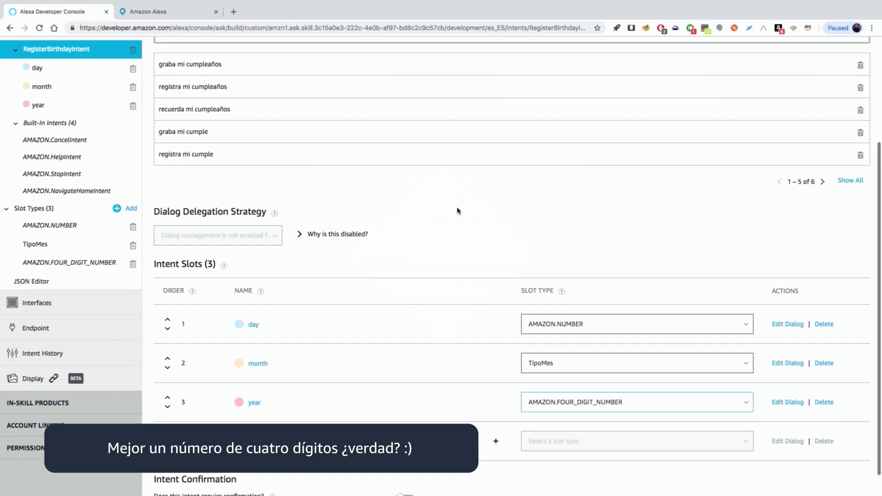
scroll(425, 213, up, 2)
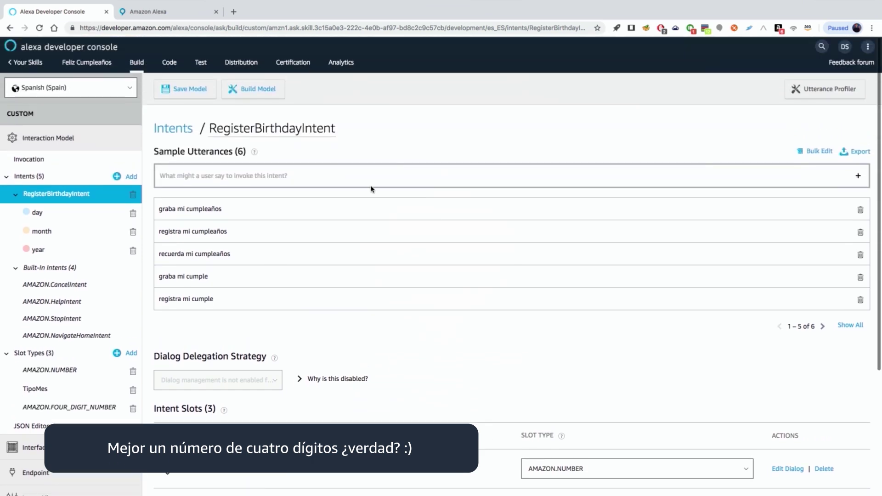
click(190, 90)
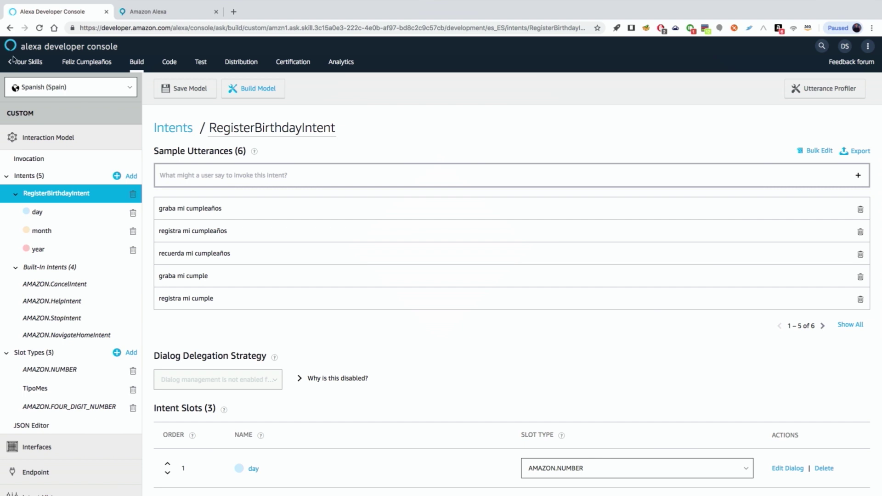
- Add the sample utterance "{day} de {month}" to RegisterBirthdayIntent, using the existing day and month slots
click(174, 175)
text({)
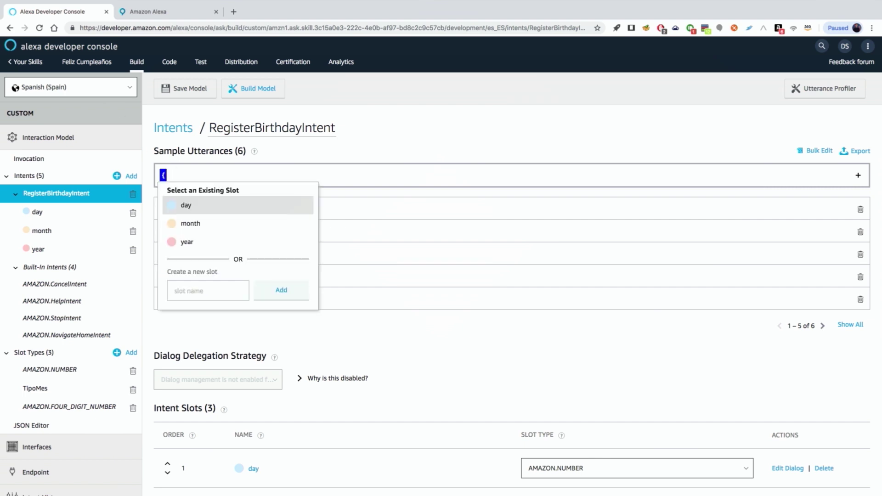
key(Return)
text(de {)
key(Down)
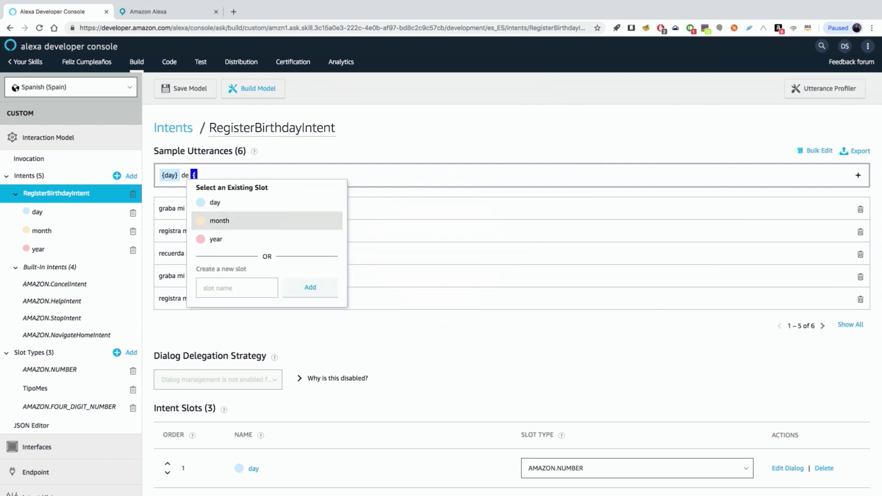
key(Return)
key(Return)
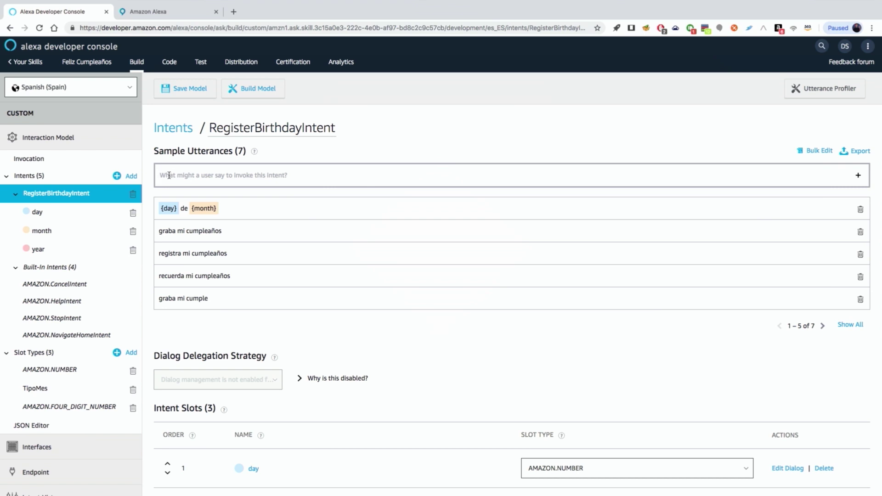
- Add the sample utterance "en el año {year}" to RegisterBirthdayIntent, using the existing year slot
text(en)
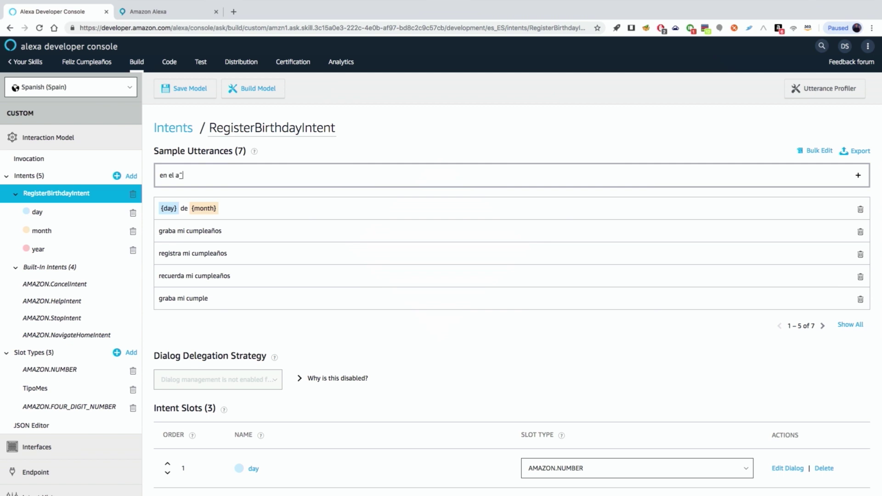
text( el año {)
key(Down)
key(Down)
key(Return)
key(Return)
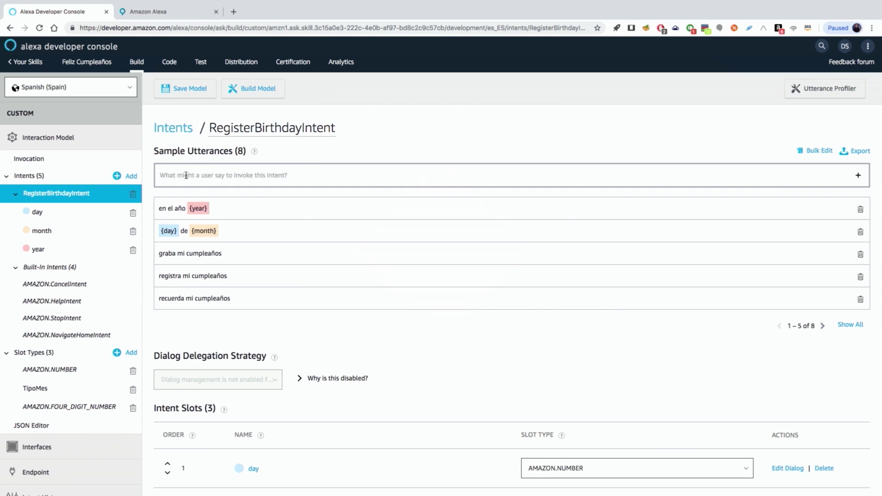
- Add the sample utterances "cumplo el {day}" and "cumplo en {month}" to RegisterBirthdayIntent
text(cumplo el {)
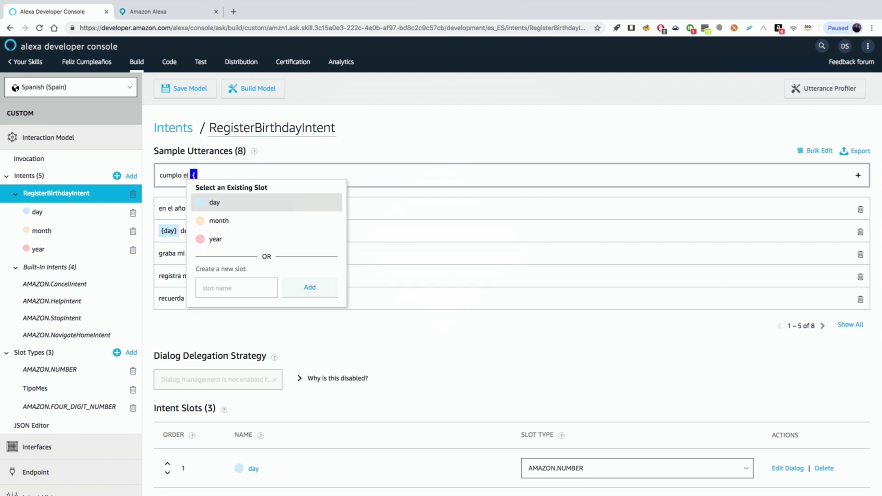
key(Return)
key(Return)
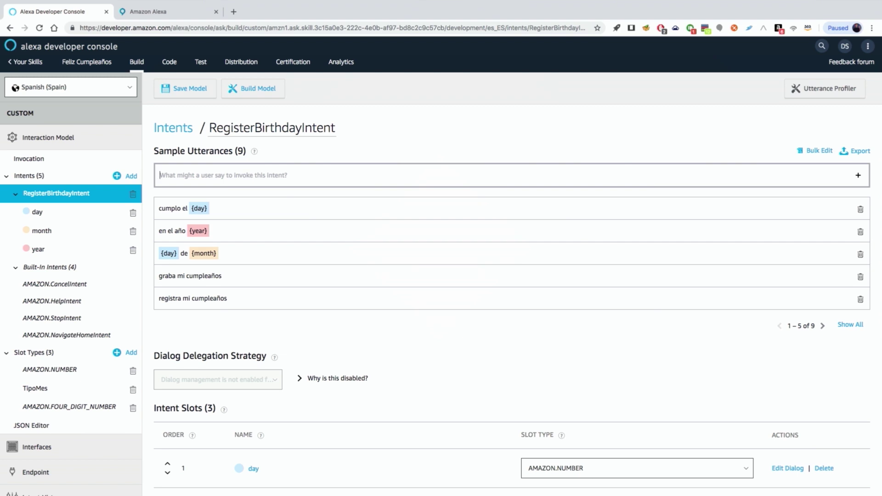
text(cum)
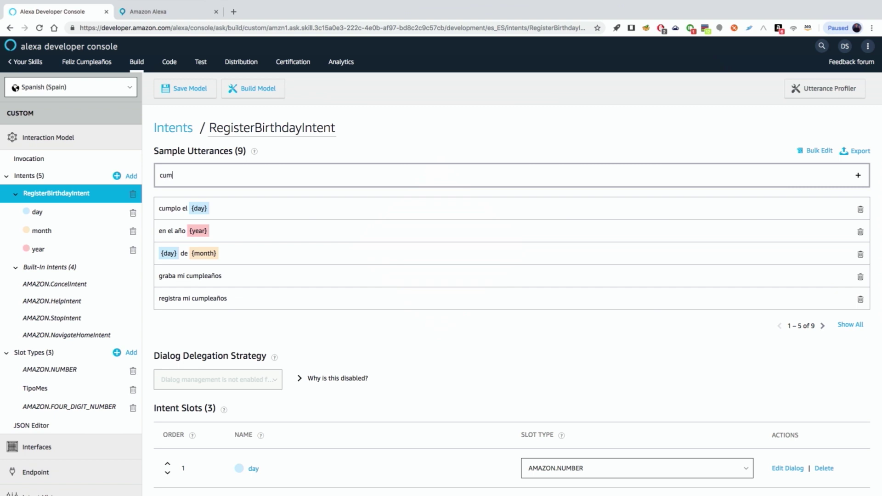
text(plo en {)
key(Down)
key(Return)
key(Return)
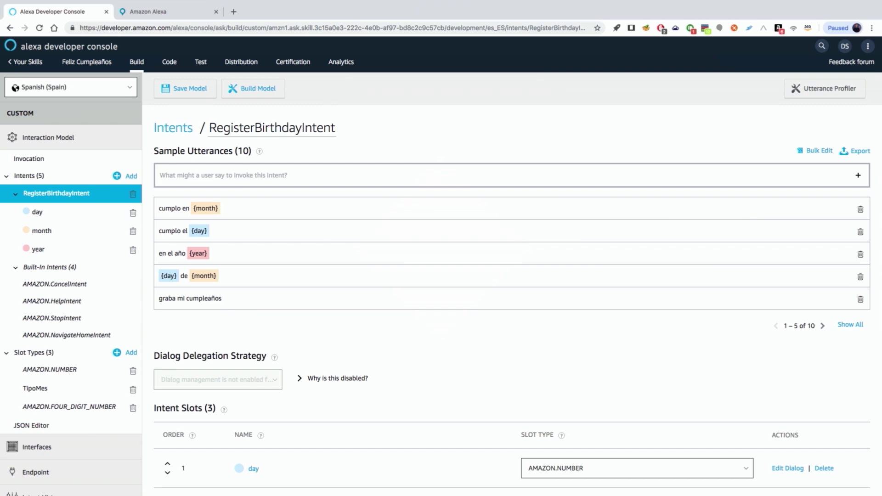
- Add the sample utterance "el {day}" to RegisterBirthdayIntent
text(el {)
key(Return)
key(Return)
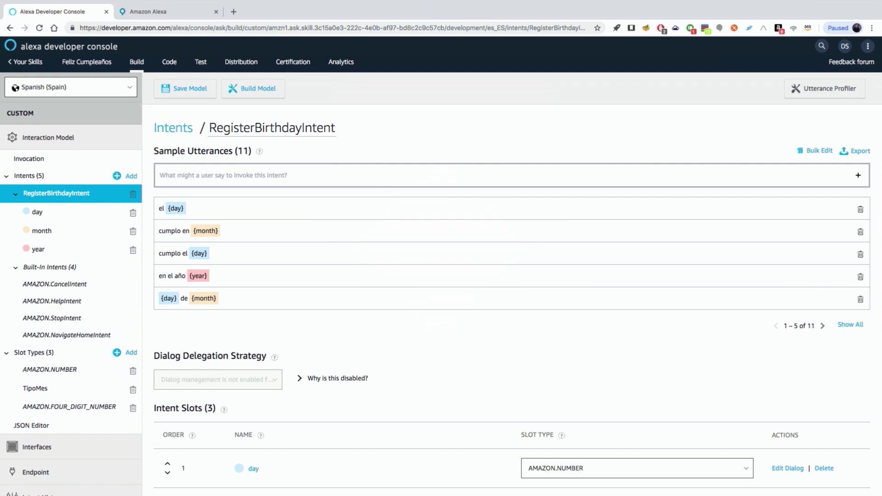
- Add the sample utterance "{day} de {month} de {year}" to RegisterBirthdayIntent and save the interaction model
text({day})
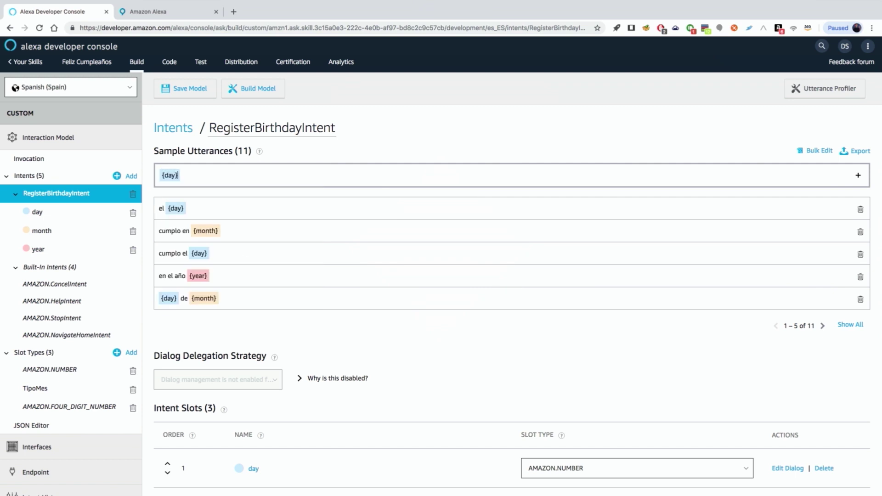
text( de {)
key(Down)
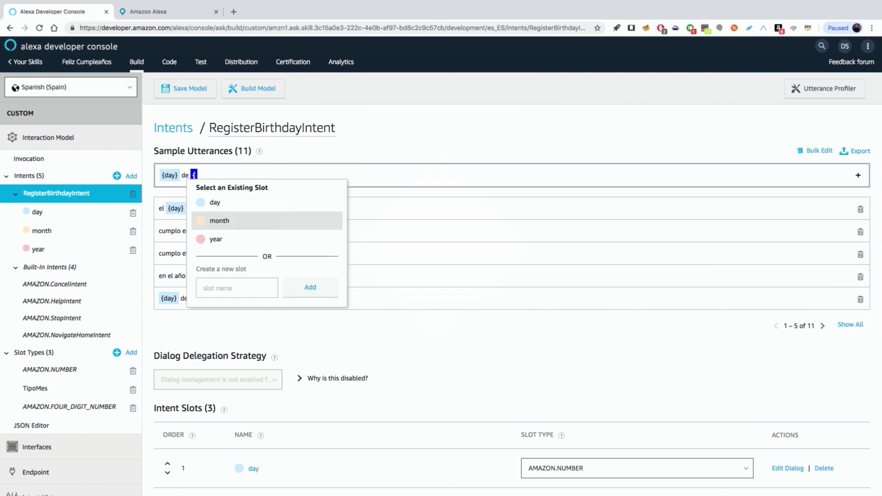
key(Return)
text(d)
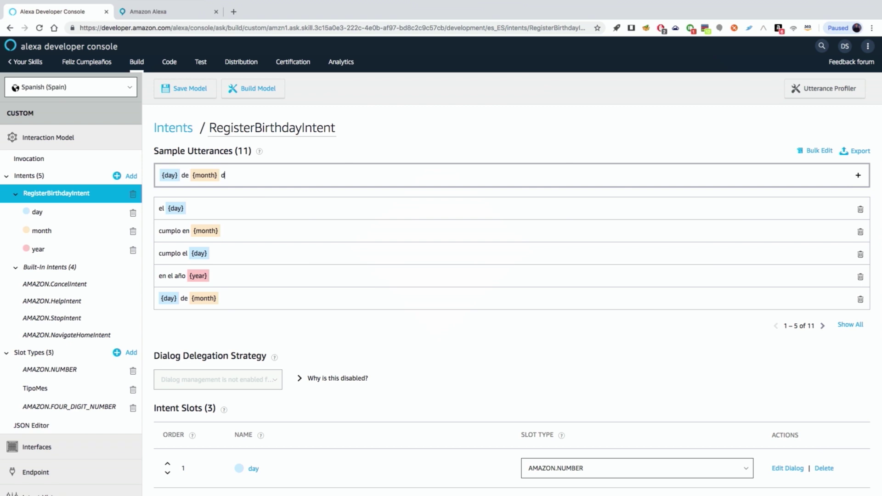
text(e {)
key(Down)
key(Down)
key(Return)
key(Return)
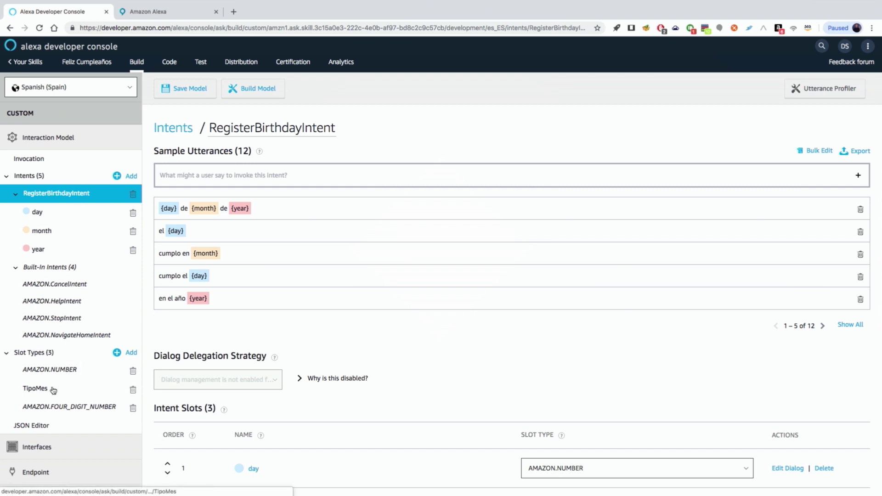
scroll(52, 385, down, 1)
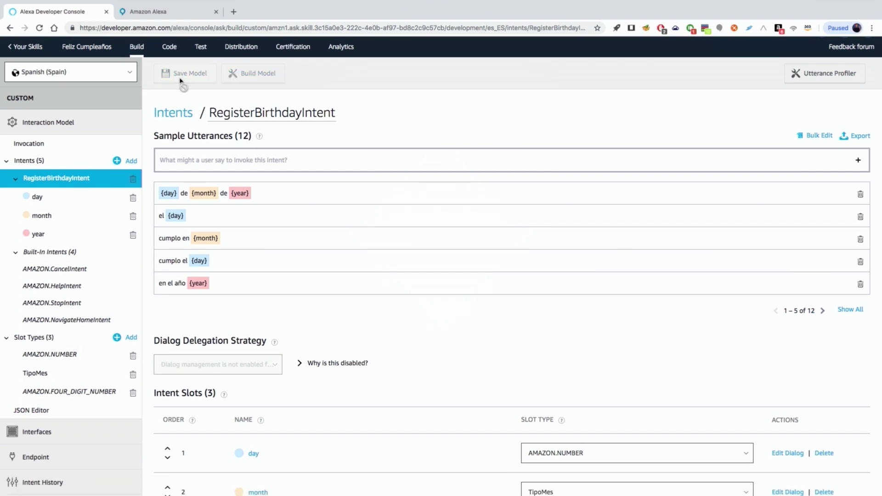
click(183, 82)
- Replace RegisterBirthdayIntent's samples in the interaction model's JSON with the prepared list of 20 utterances, from "{day} del {month}" to "recuerda mi cumplaños", and review them
click(40, 411)
scroll(276, 323, down, 5)
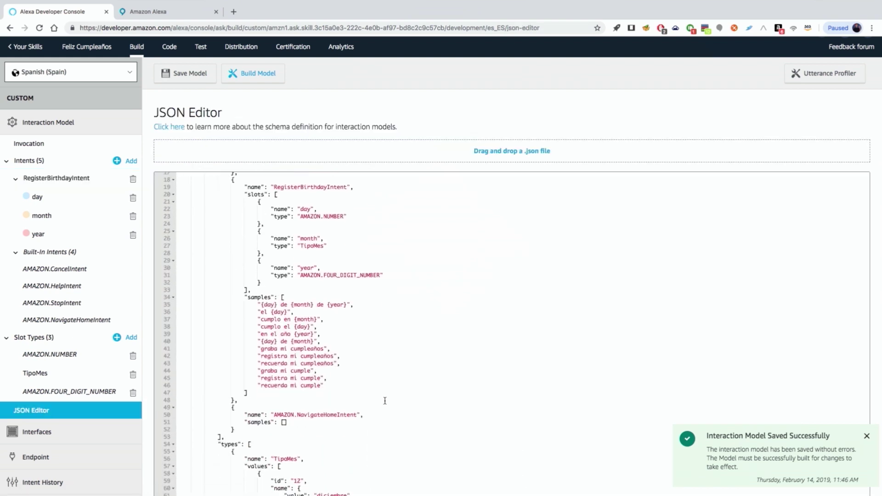
drag(255, 300, 356, 381)
click(373, 349)
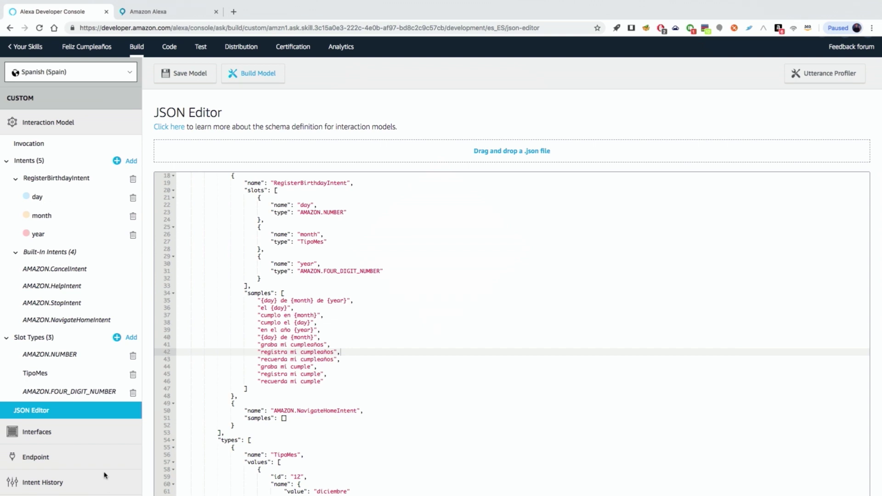
drag(257, 299, 358, 381)
text("{day} del {month}", "en el año {year}", "he nacido en {year}", "mi fecha de nacimiento es el {day} de {month} de {year}", "he nacido el {day} de {month} de {year}", "{day} de {month} de {year}", "cumplo el {day} de {month} de {year}", "{month} {day}", "{day} de {month}", "cumplo el {day} de {month}", "el {day}", "en {month}", "cumplo el {day}", "cumplo en {month}", "registra mi cumple", "graba mi cumple", "recuerda mi cumple", "registra mi cumpleaños", "graba mi cumpleaños", "recuerda mi cumplaños")
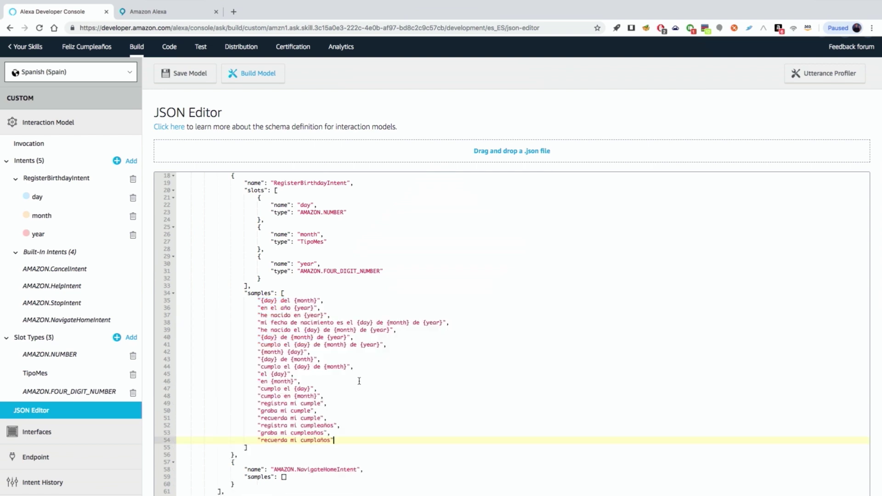
scroll(391, 381, down, 2)
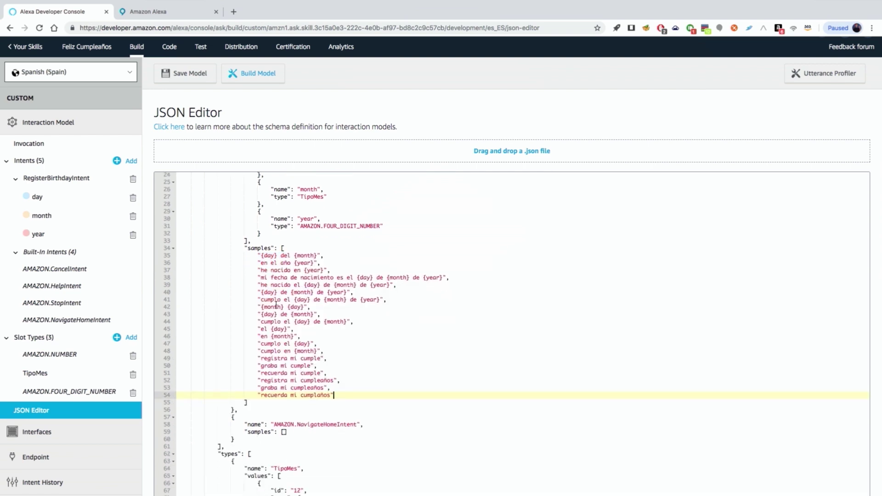
click(345, 358)
drag(338, 395, 255, 366)
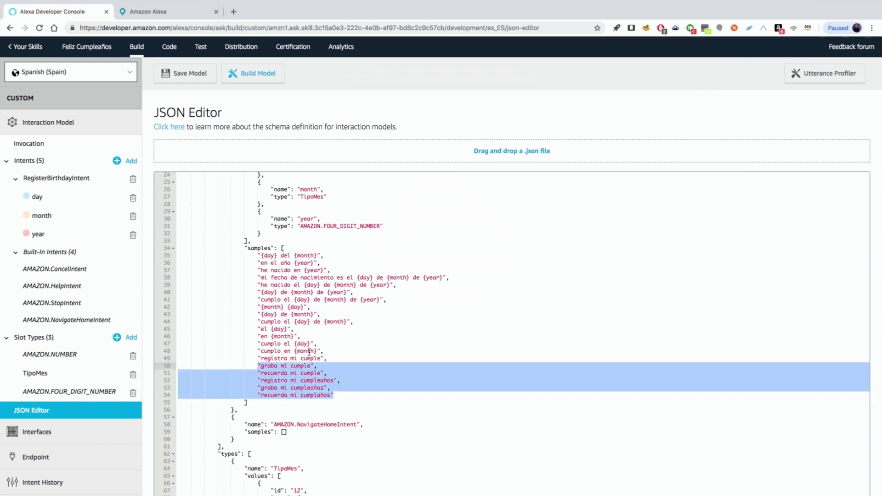
click(326, 350)
click(343, 394)
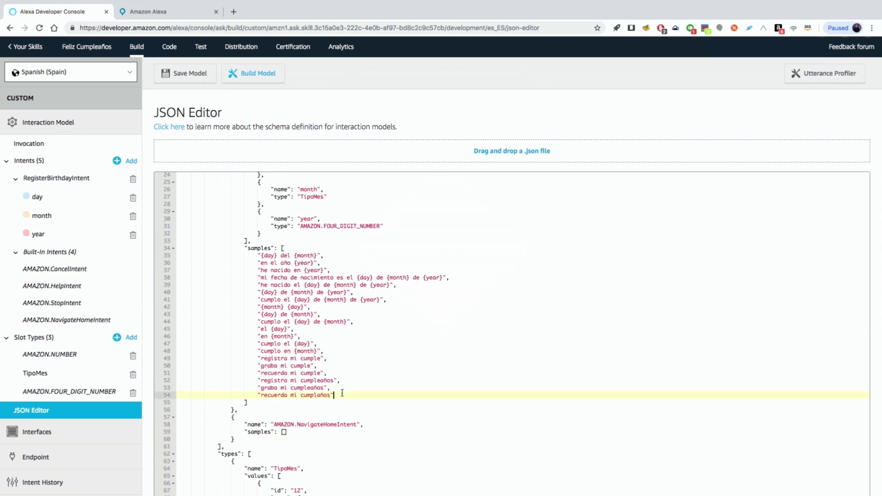
- Save the interaction model and review the full list of RegisterBirthdayIntent's sample utterances
click(193, 76)
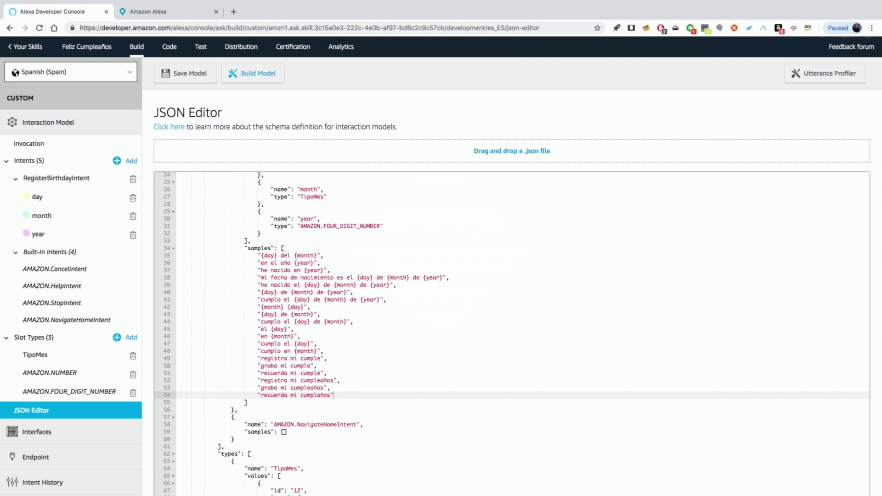
click(53, 183)
scroll(341, 408, down, 2)
scroll(342, 428, down, 1)
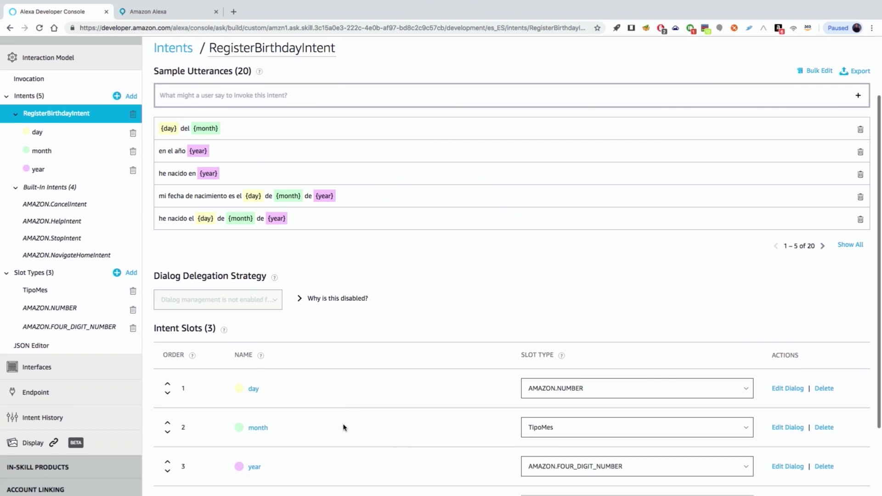
click(849, 235)
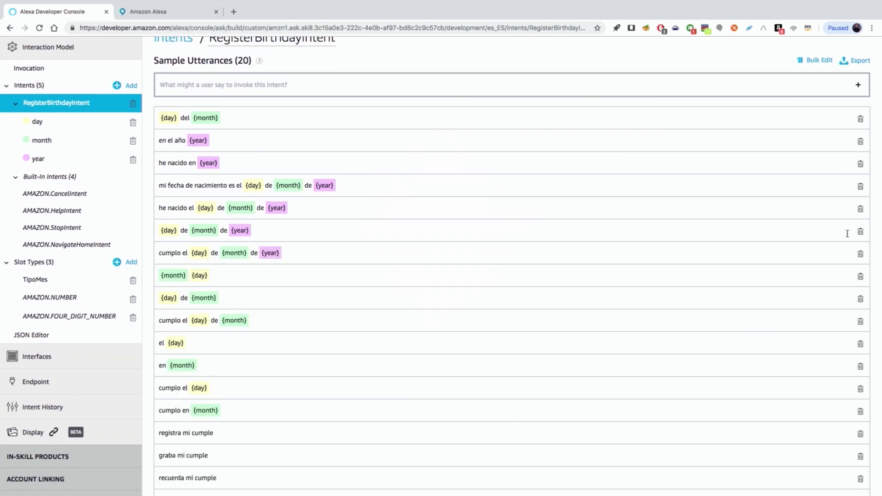
scroll(611, 319, down, 5)
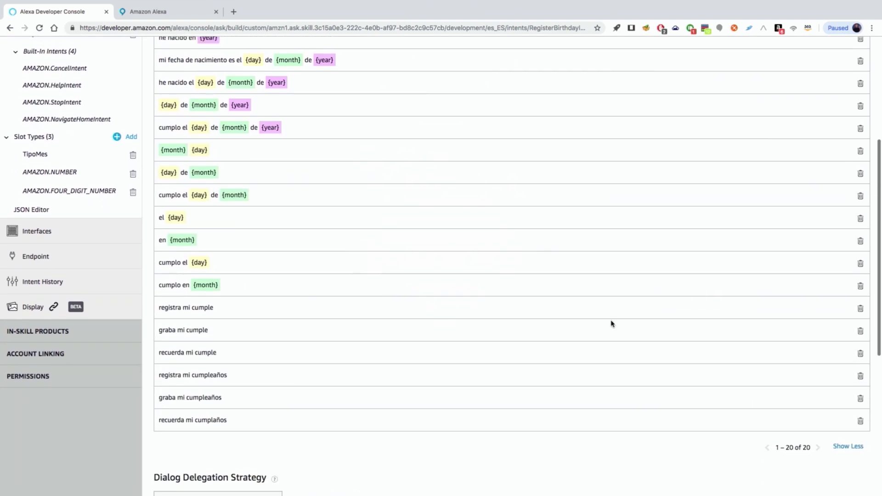
scroll(611, 320, up, 6)
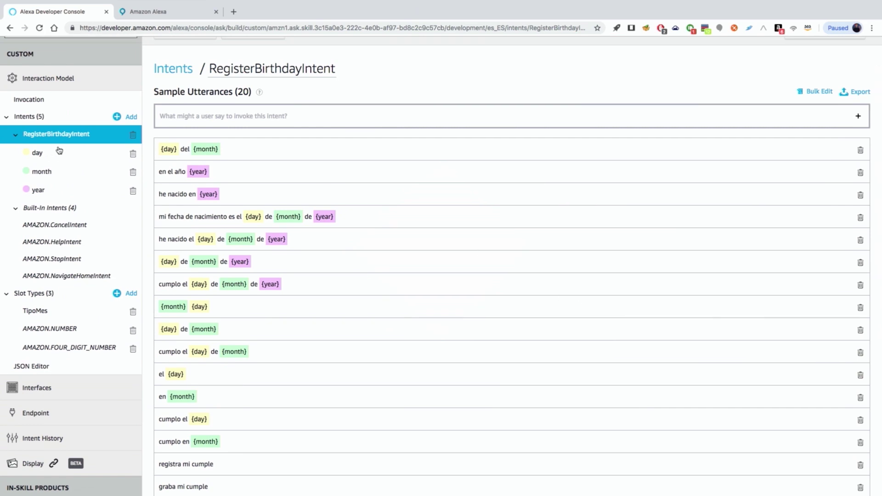
- Make the day slot required to fulfill RegisterBirthdayIntent and add the Alexa speech prompt "vale, pero que día"
click(39, 154)
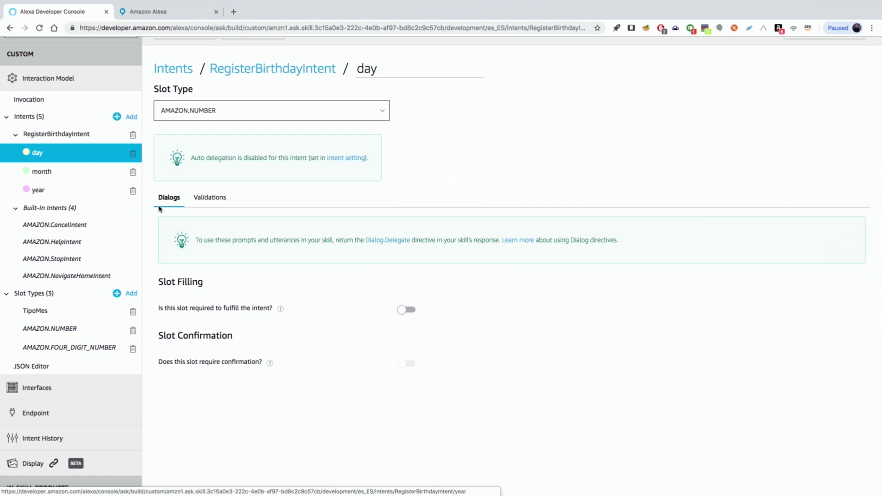
click(414, 314)
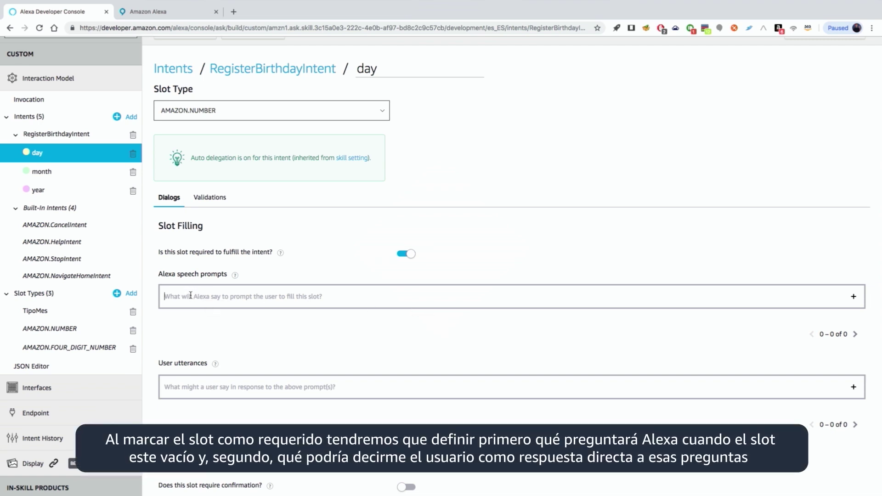
text(vla)
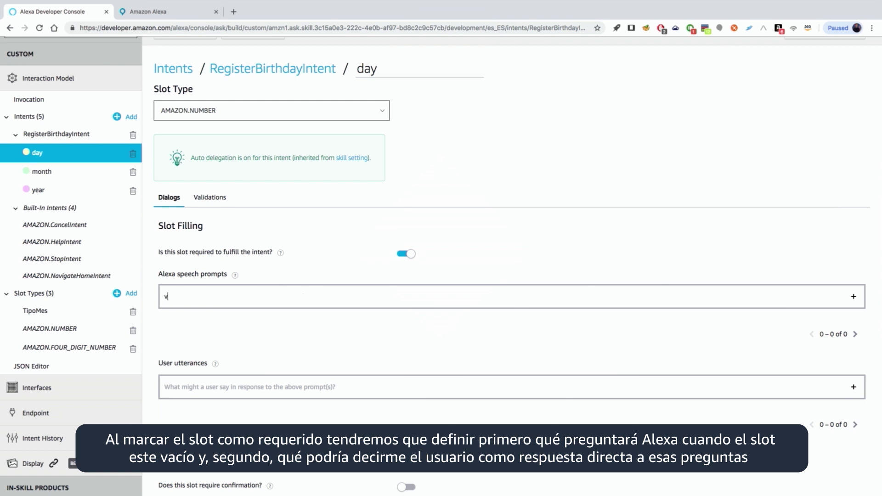
key(BackSpace)
key(BackSpace)
text(al)
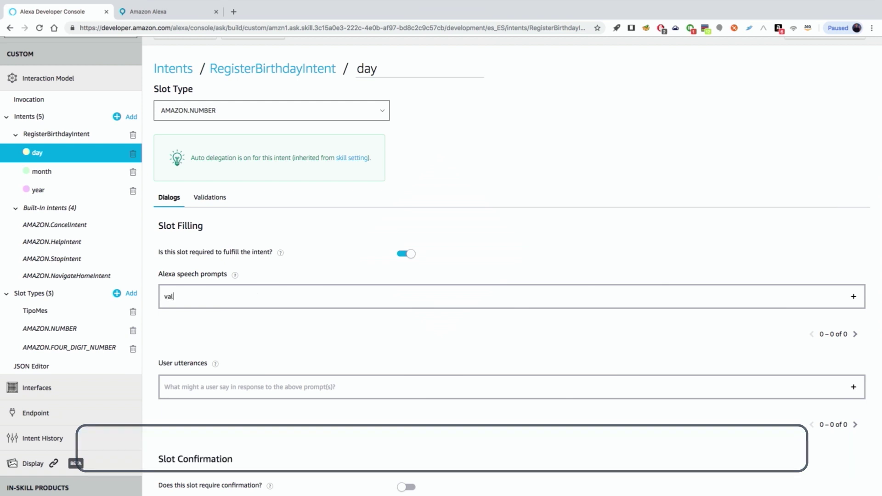
text(e, pero que d)
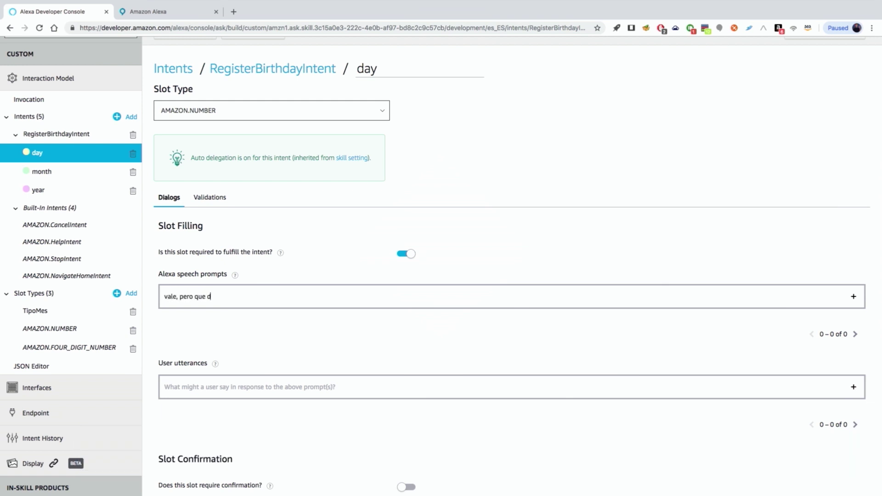
text(ía)
key(Return)
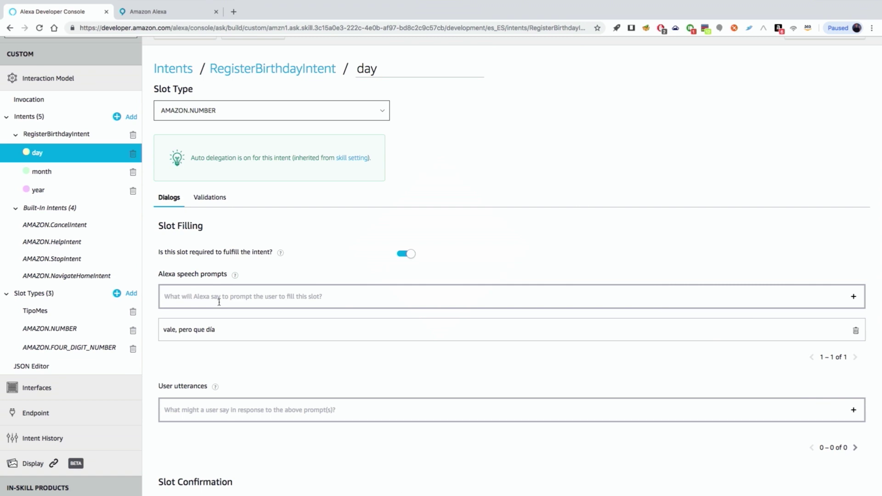
- Add a second Alexa speech prompt, "que día", to the day slot
scroll(234, 307, down, 1)
scroll(235, 307, down, 1)
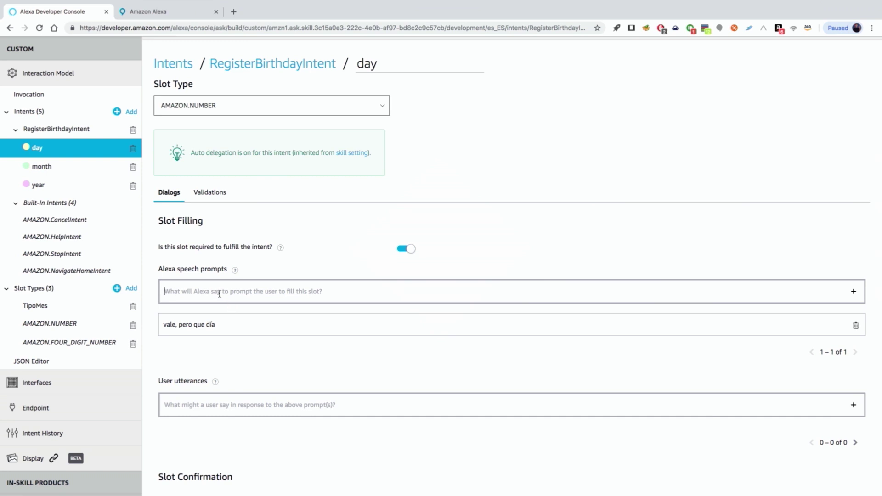
click(219, 292)
text(que d)
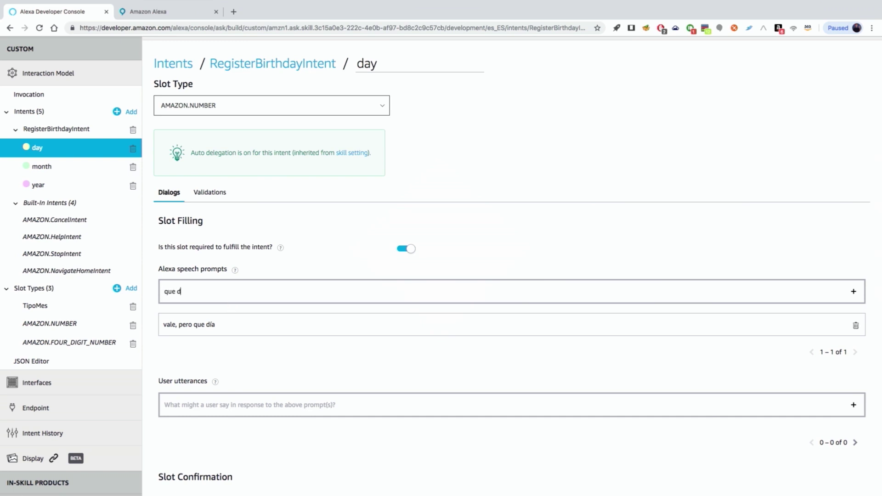
text(ía)
key(Return)
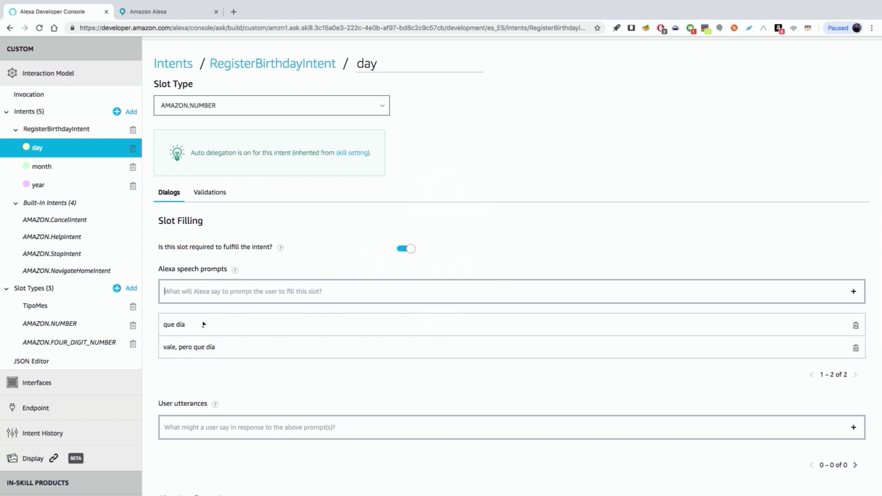
- Add the user utterance "el día {day}" as a response to the day slot's prompts
scroll(213, 319, down, 1)
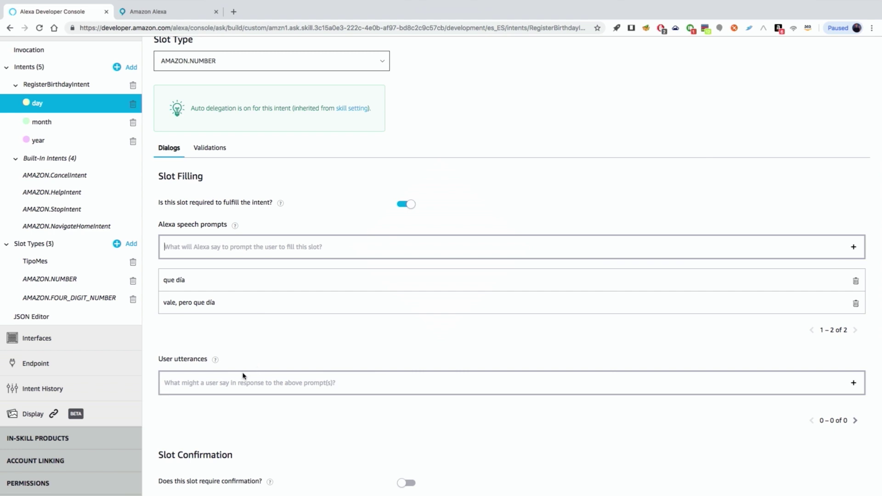
click(216, 385)
text(el)
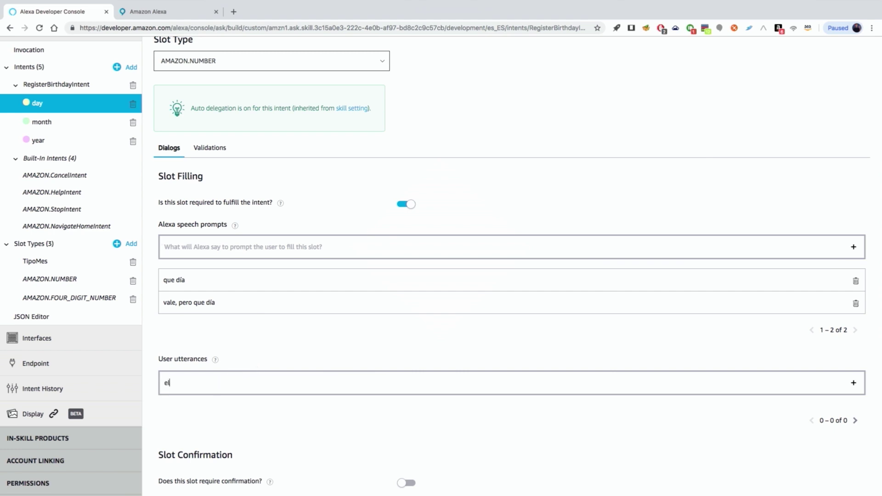
text( día {)
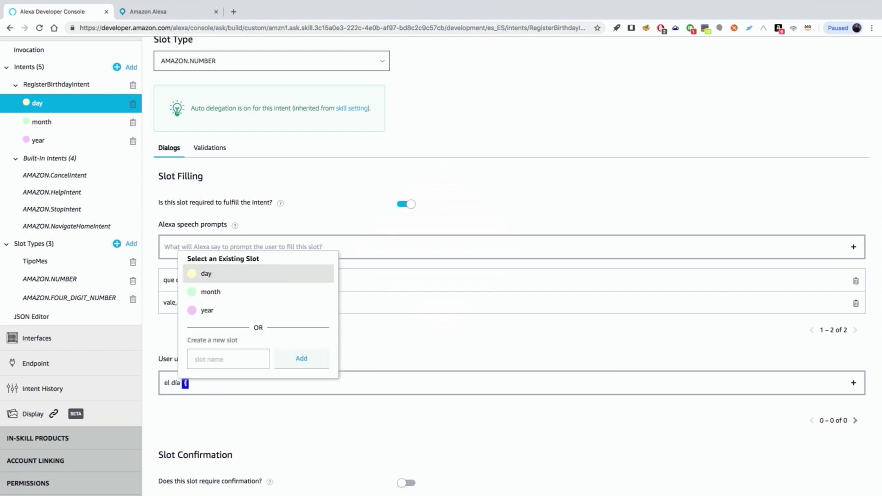
key(Return)
key(Return)
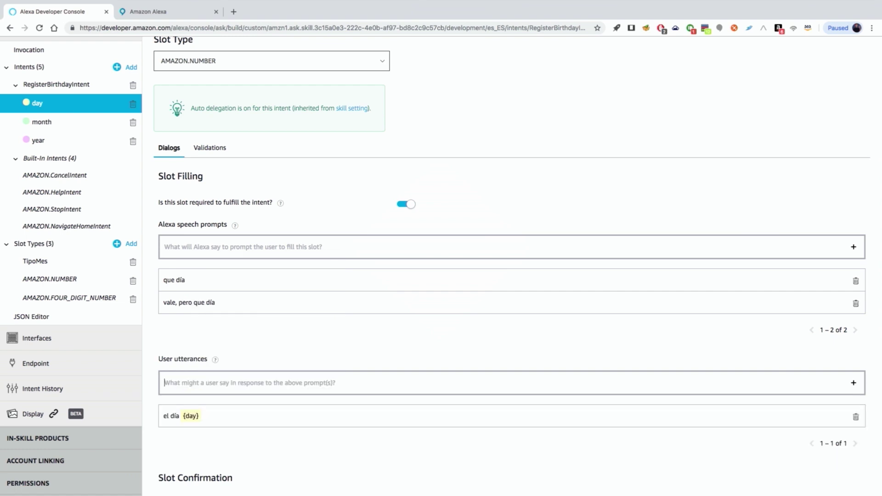
- Add the user utterances "{day}" and "el {day}" to the day slot and save the interaction model
text({)
key(Return)
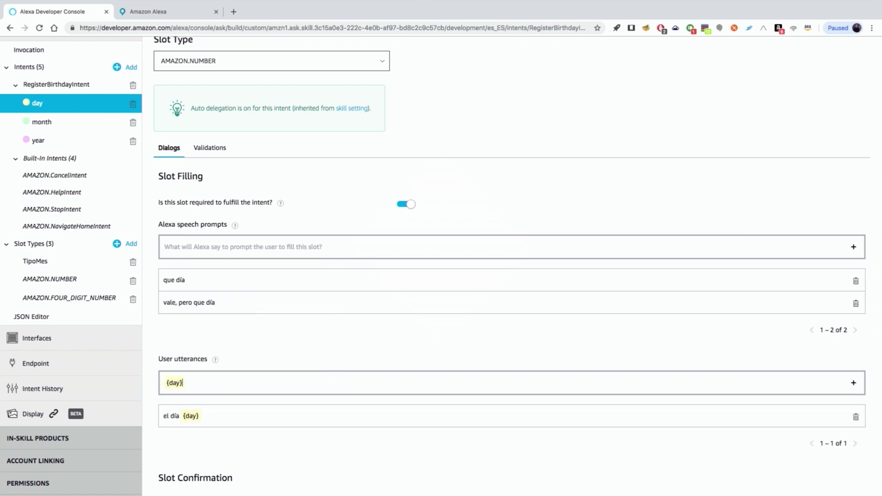
key(Return)
text(el {)
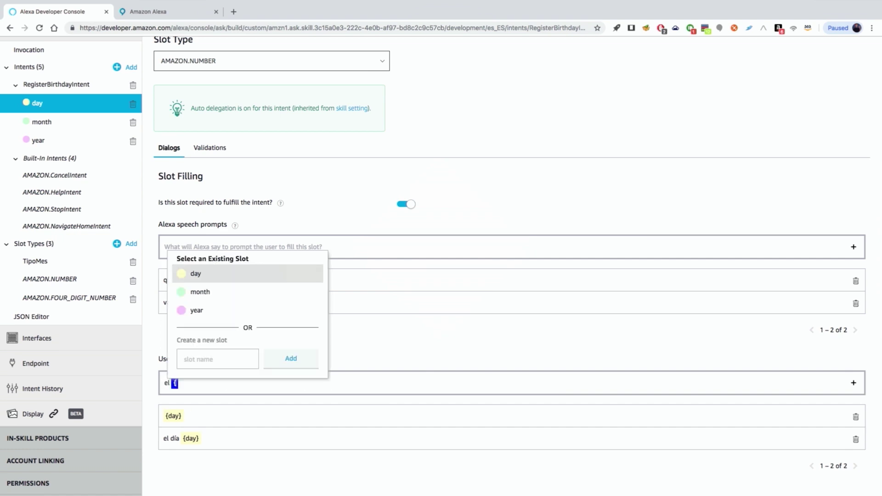
key(Return)
key(Return)
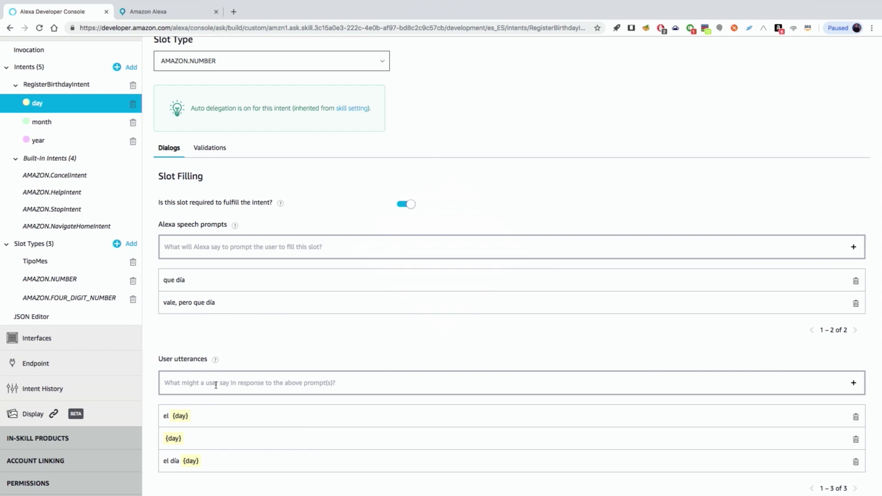
scroll(243, 386, down, 2)
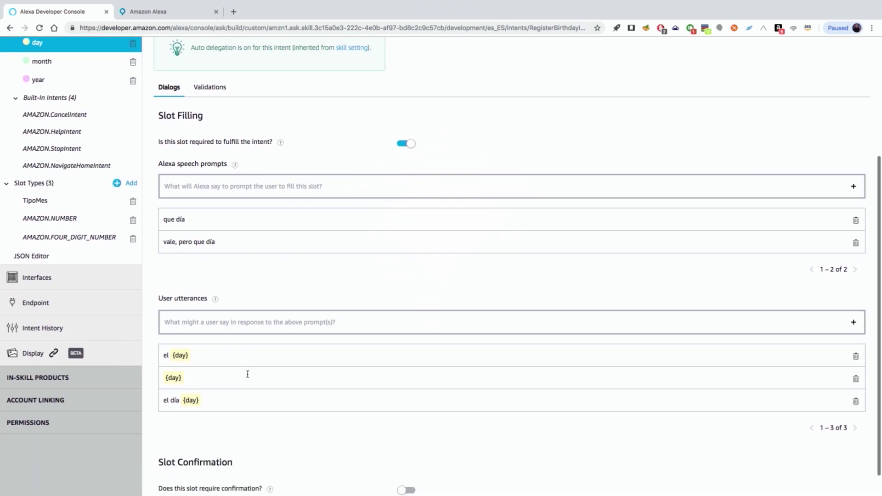
scroll(247, 375, up, 4)
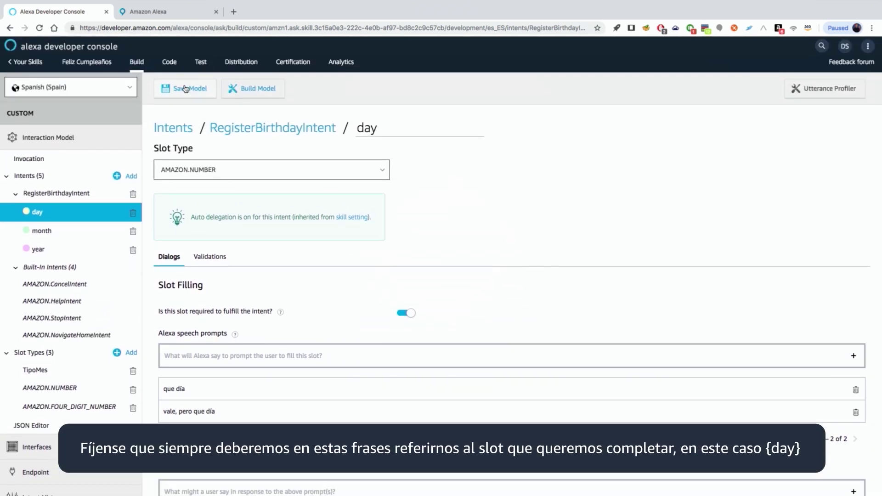
scroll(167, 192, down, 1)
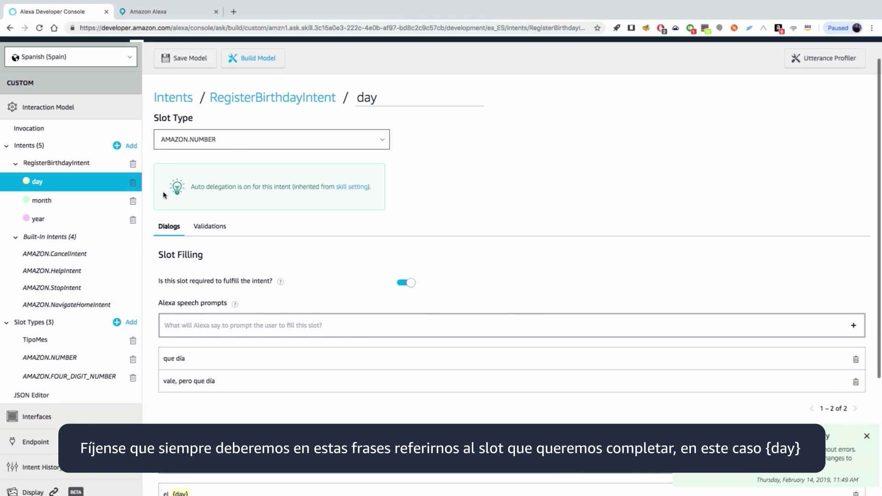
- Examine the day slot's samples under RegisterBirthdayIntent in the interaction model's JSON
click(32, 396)
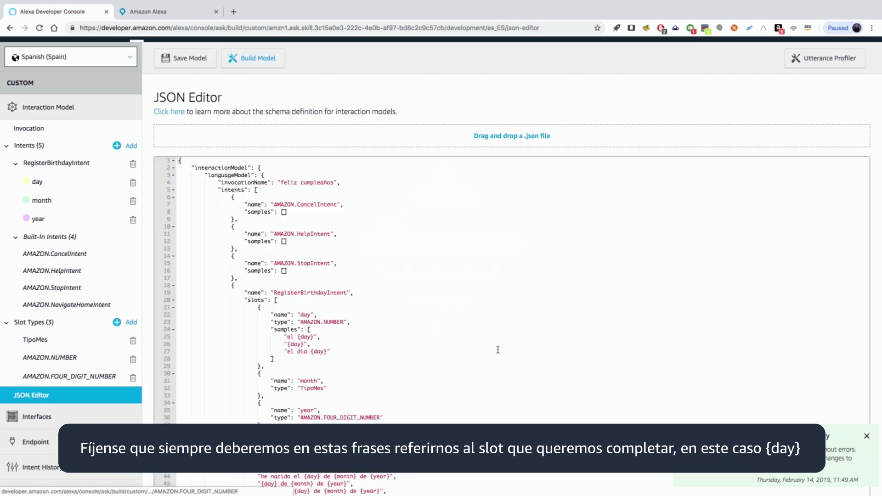
scroll(498, 350, down, 5)
scroll(498, 350, up, 3)
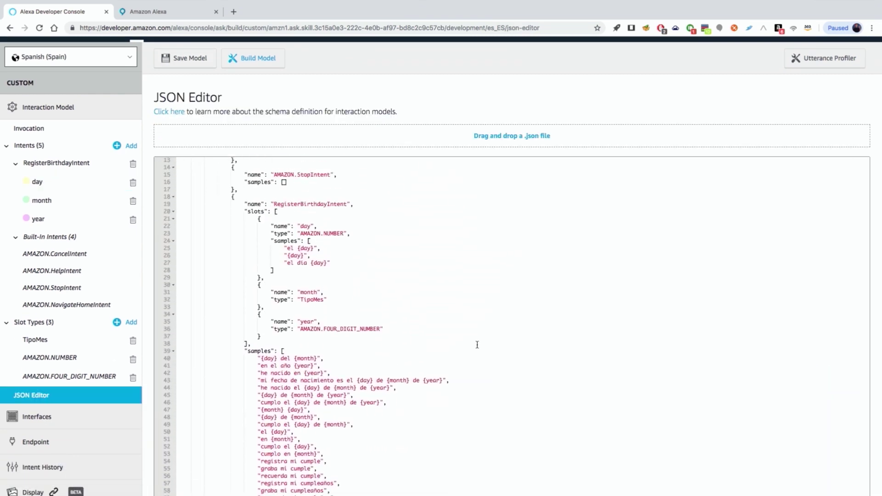
drag(334, 263, 285, 248)
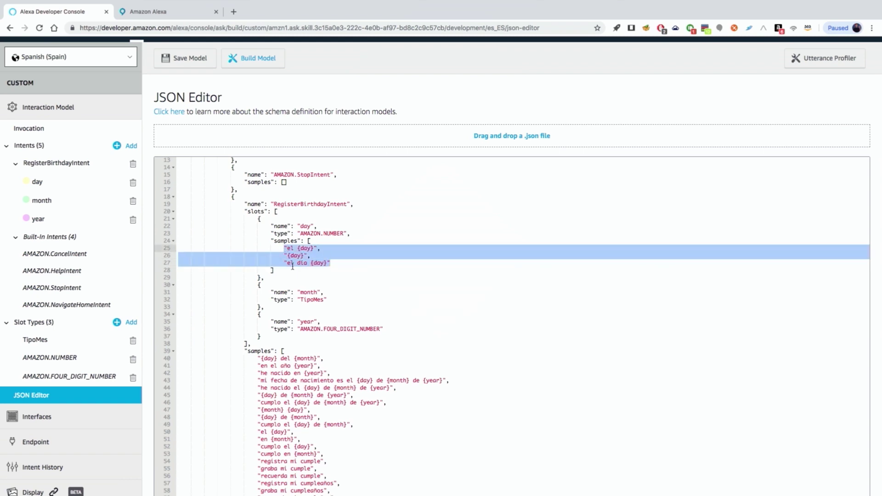
click(347, 265)
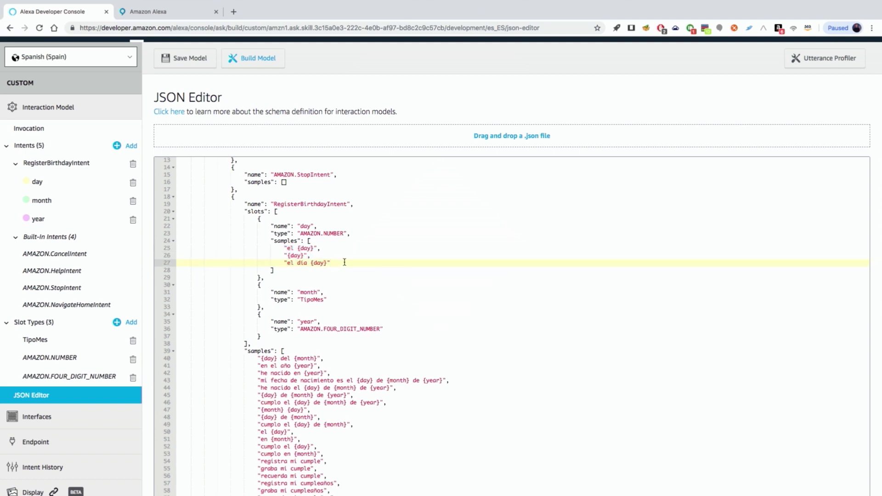
- Examine the JSON's dialog section for RegisterBirthdayIntent, focusing on the day slot's elicitation prompt reference
scroll(343, 262, down, 5)
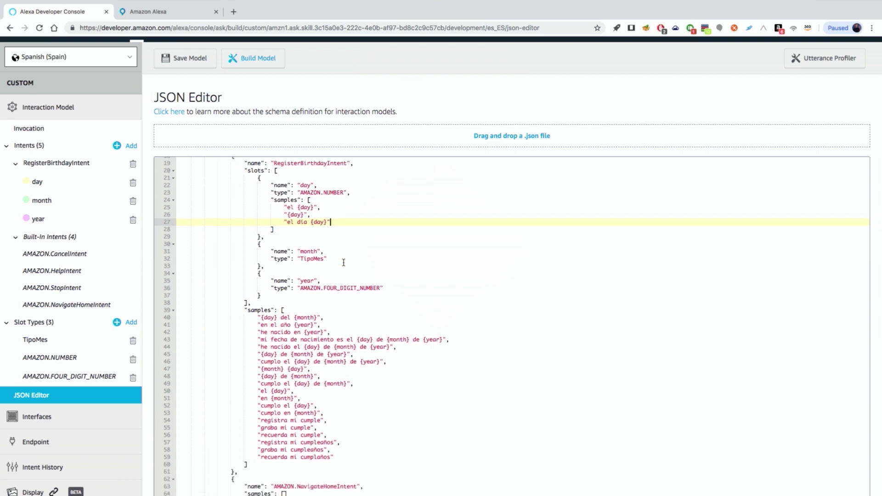
scroll(344, 263, down, 20)
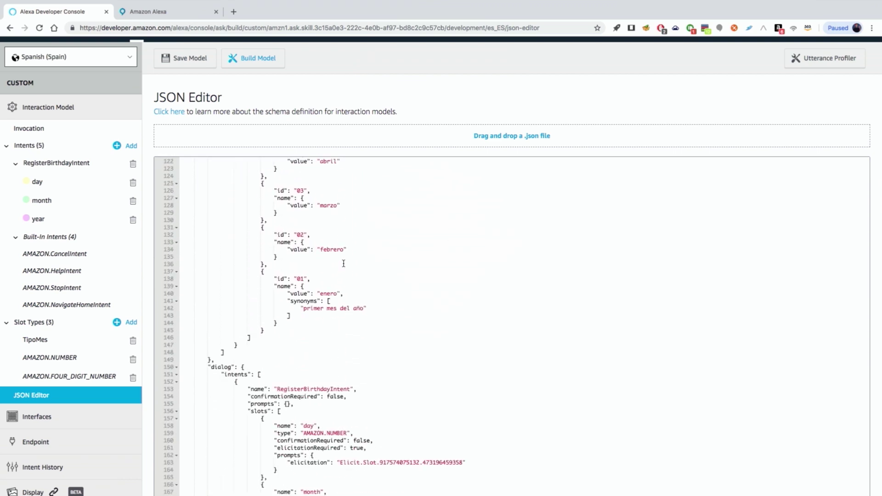
scroll(343, 263, down, 1)
click(259, 241)
drag(208, 227, 252, 226)
click(286, 239)
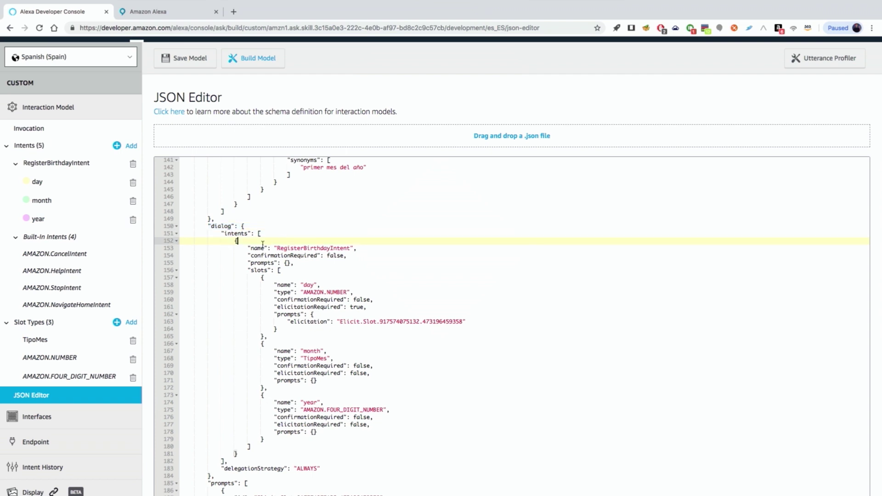
drag(249, 248, 352, 249)
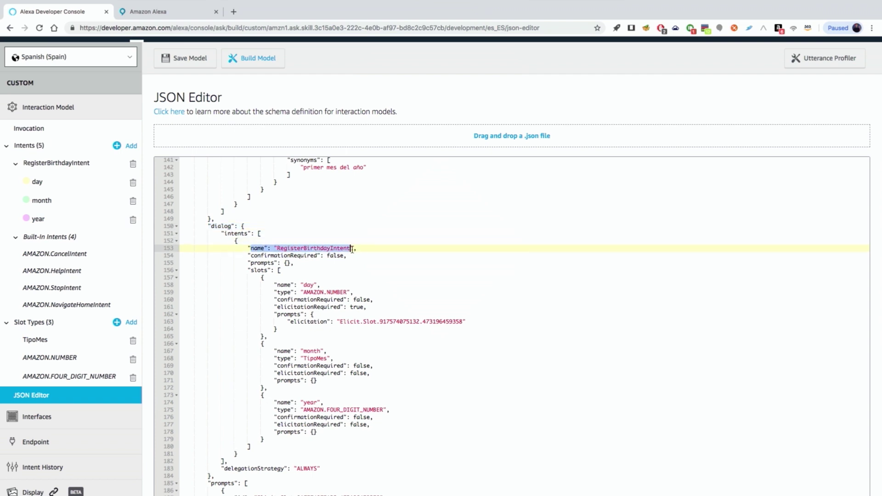
click(339, 299)
drag(280, 284, 357, 292)
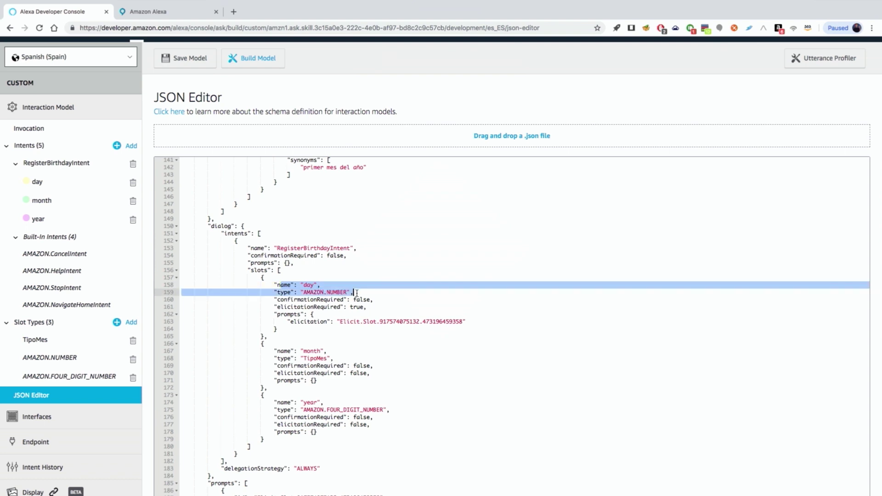
drag(290, 321, 466, 322)
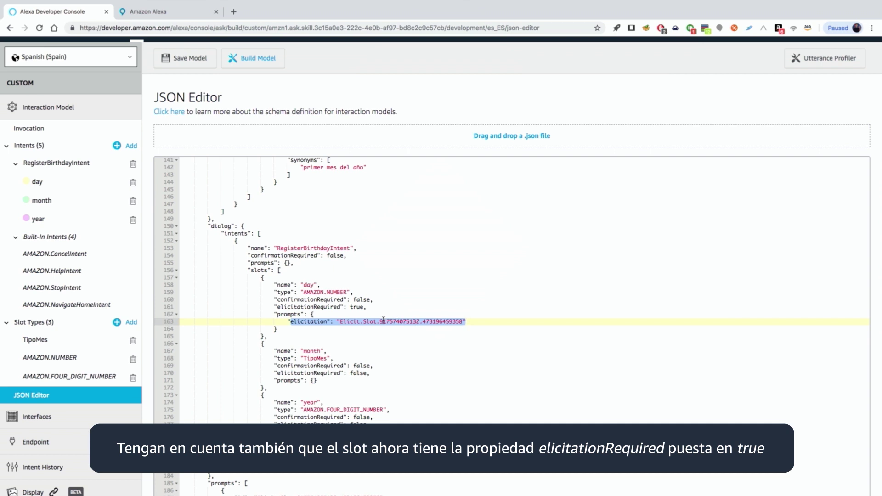
click(361, 322)
drag(339, 321, 460, 322)
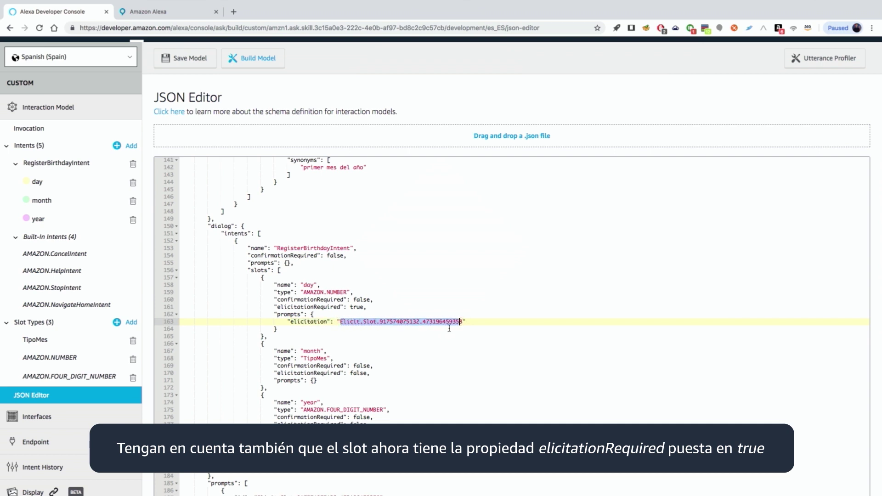
- Match the day slot's elicitation reference in the JSON's dialog section with the corresponding id in the prompts section
scroll(438, 339, down, 2)
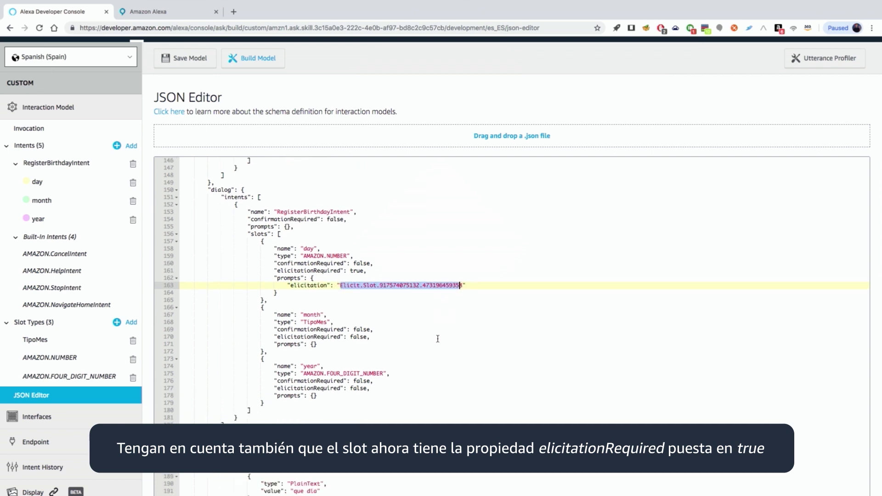
click(365, 388)
scroll(362, 386, down, 2)
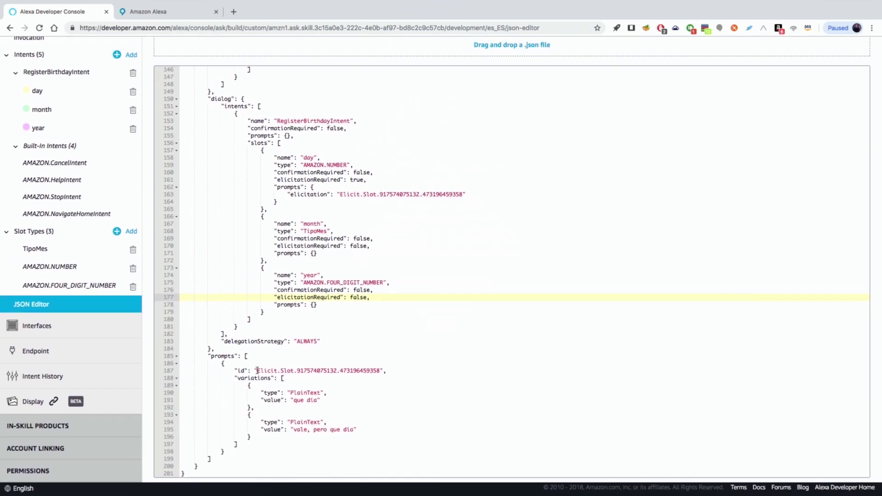
drag(257, 371, 380, 370)
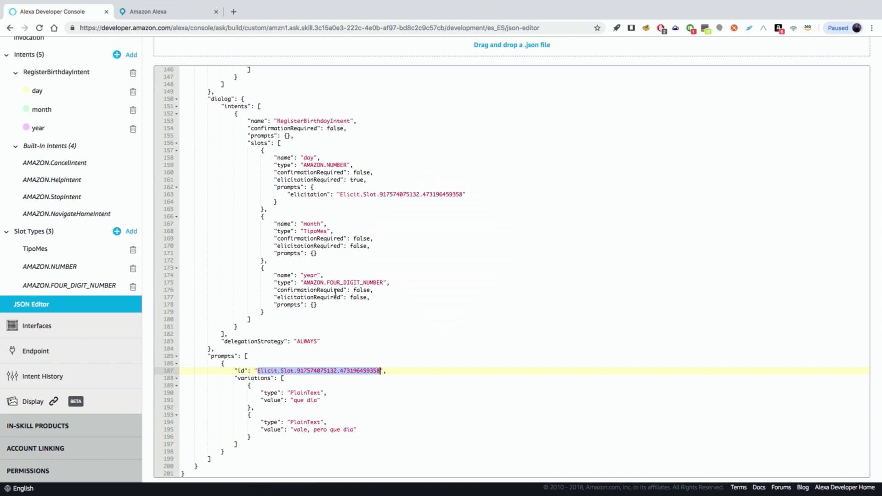
click(261, 328)
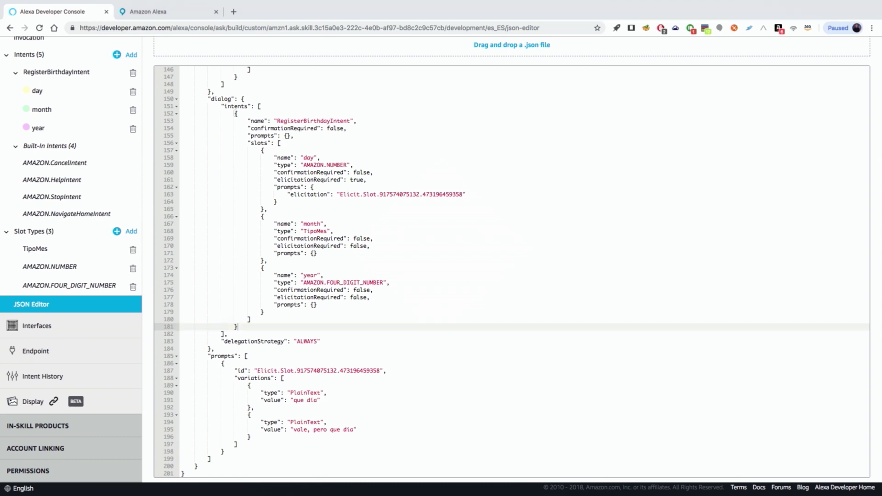
- Replace day's variations with "vale. me has dicho que cumples en el mes de {month} pero que día?", "que día cumples?", "que día?", "dime que día del mes"
click(249, 387)
drag(261, 388, 277, 438)
text({     "type": "PlainText",     "value": "vale. me has dicho que cumples en el mes de {month} pero que dia?" }, {     "type": "PlainText",     "value": "que dia cumples?" }, {     "type": "PlainText",     "value": "que dia?" }, {     "type": "PlainText",     "value": "dime que dia del mes" })
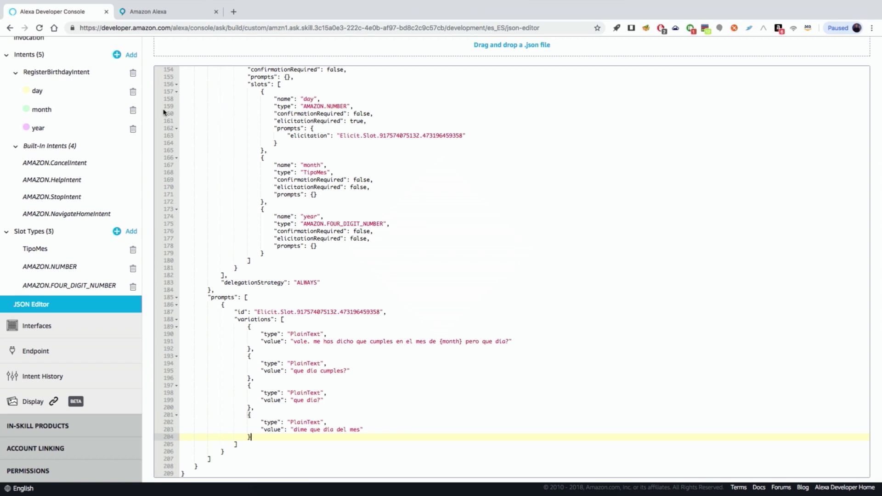
- Save the interaction model and review the day slot's Alexa speech prompts, including the reference to {month}
scroll(151, 111, up, 3)
click(185, 94)
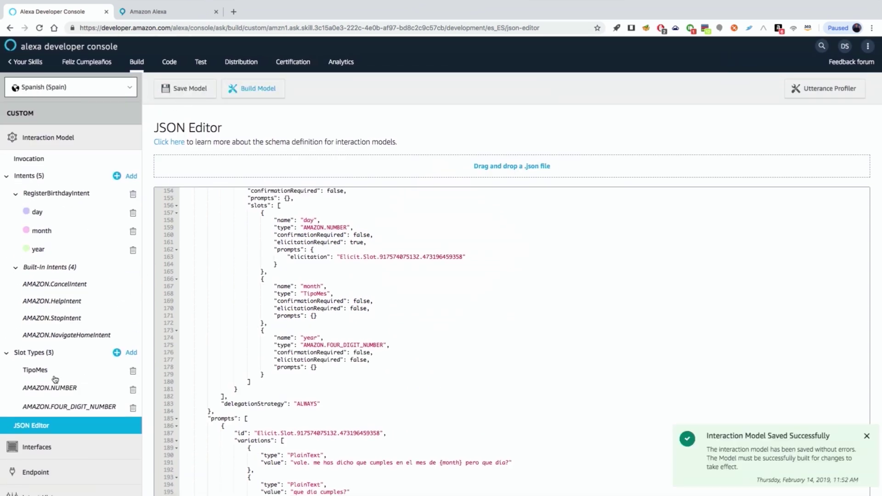
click(50, 215)
scroll(490, 373, down, 3)
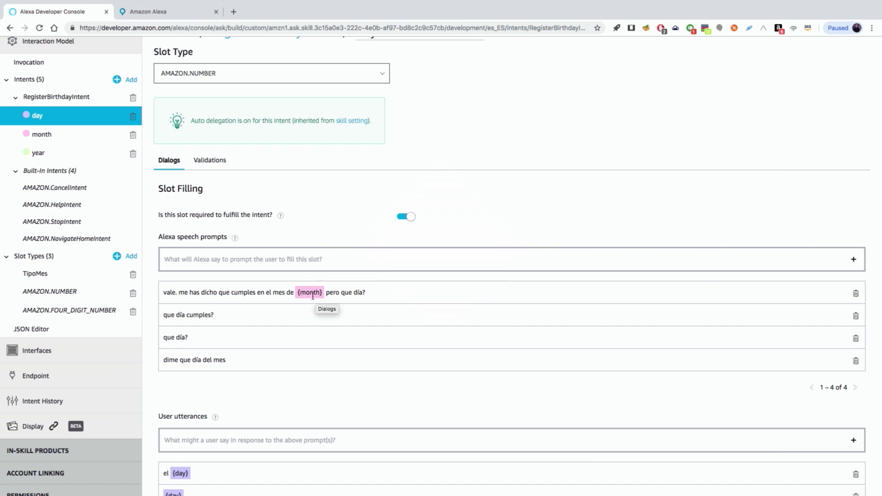
scroll(347, 379, down, 1)
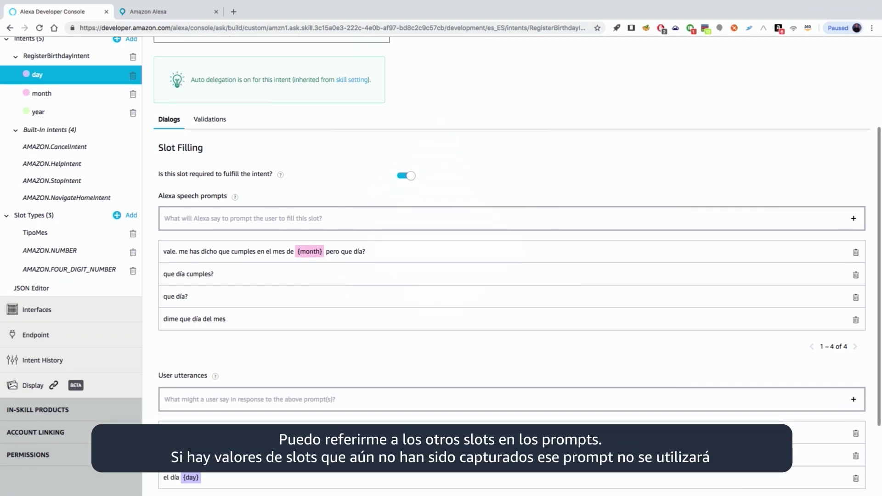
scroll(196, 328, up, 1)
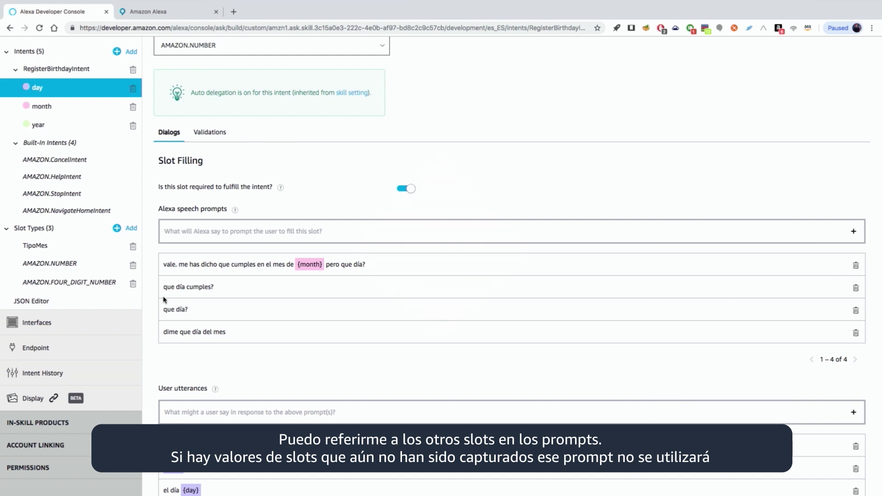
- Make the month slot required and add the Alexa speech prompts "en que mes" and "vale, pero que mes"
click(46, 107)
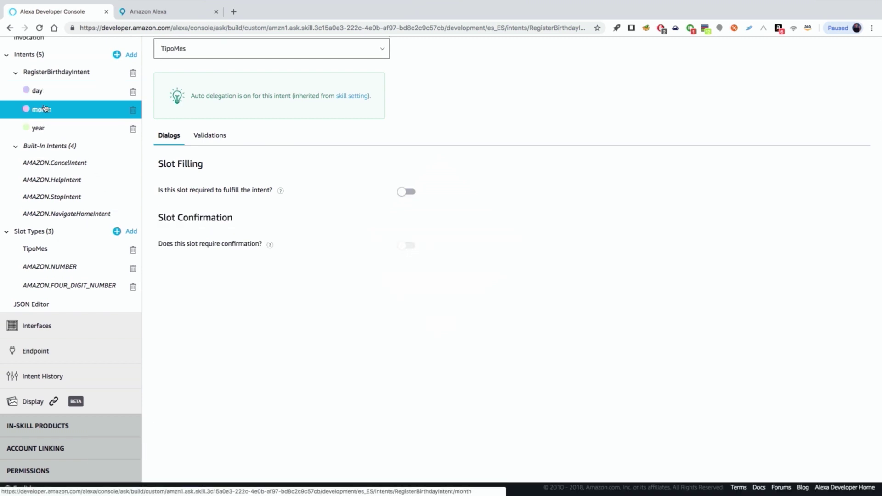
click(412, 193)
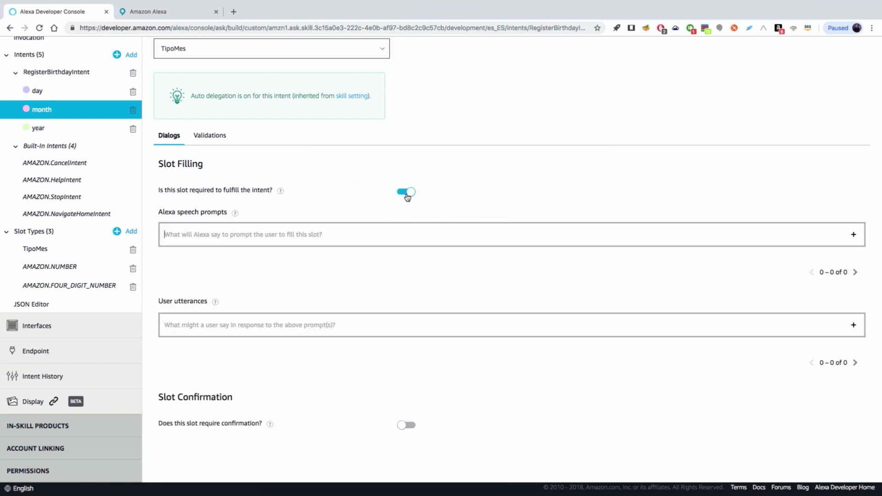
text(en que mes)
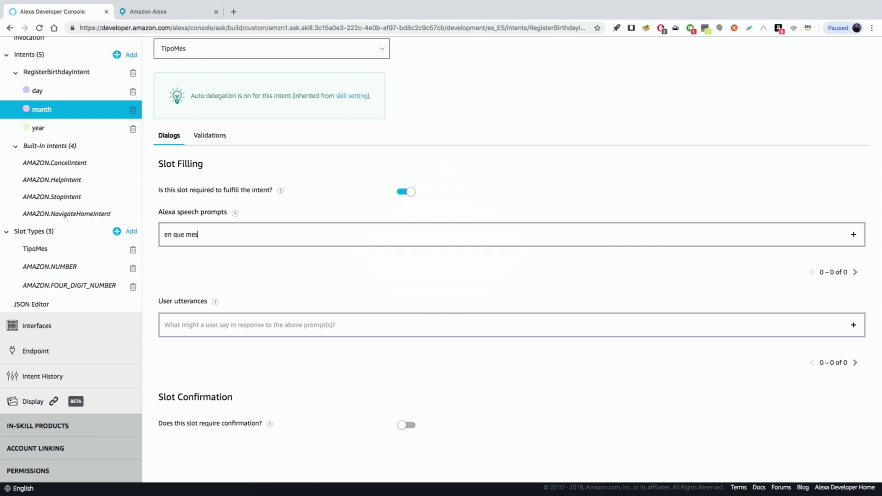
key(Return)
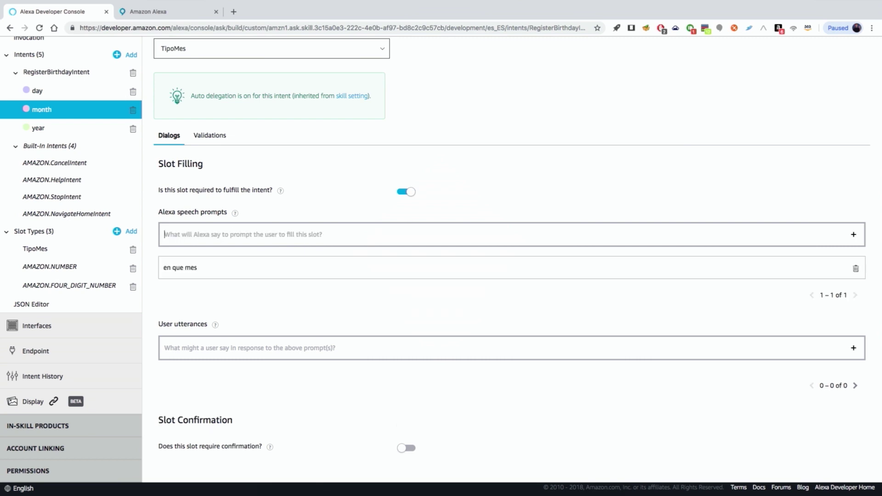
text(v)
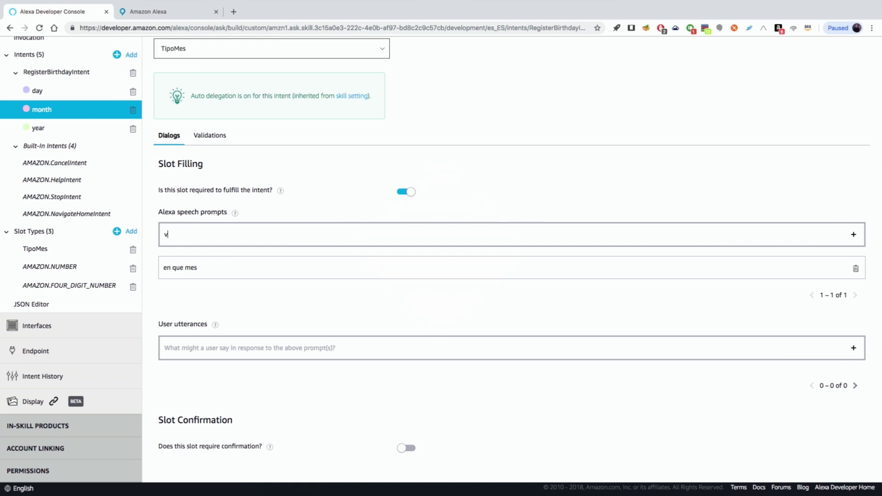
text(lle, pero que mes)
key(Return)
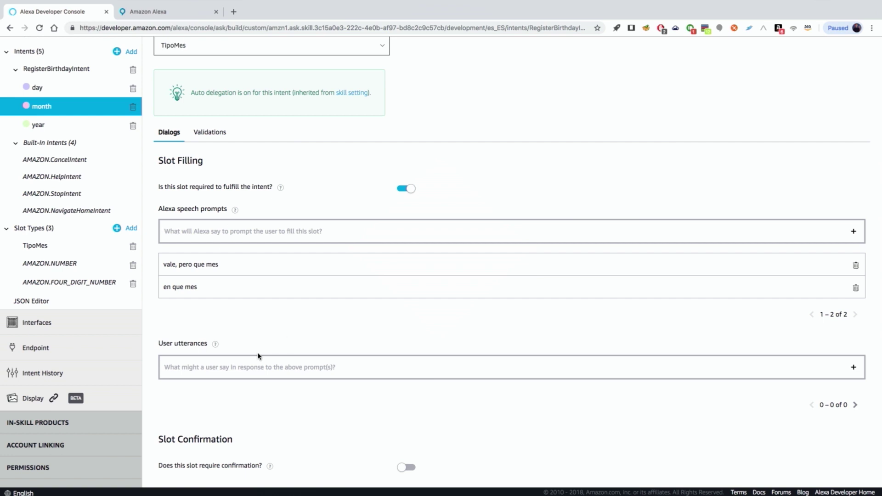
- Add the user utterances "{month}" and "en {month}" to the month slot and save the interaction model
click(206, 368)
text({)
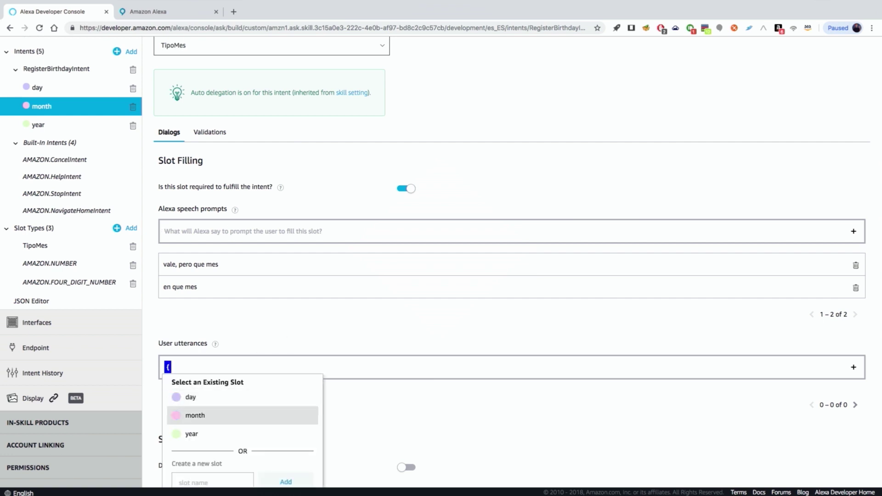
key(Return)
key(Return)
text(e)
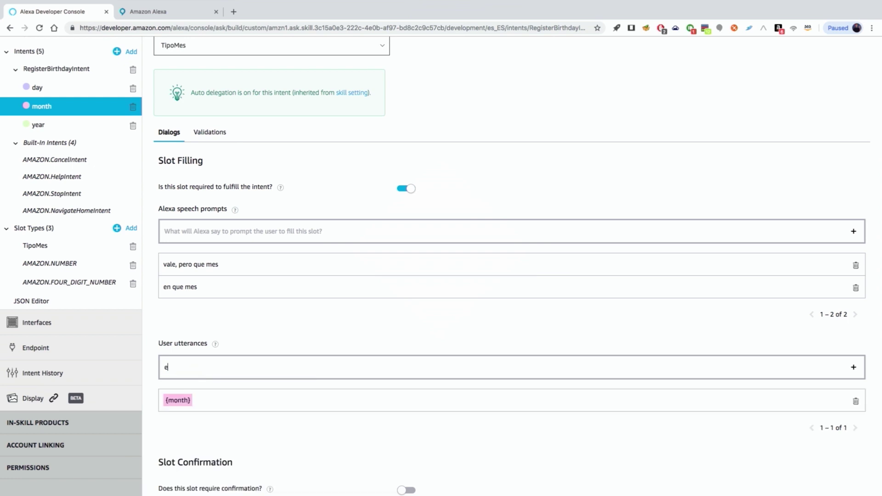
text(n {)
key(Down)
key(Return)
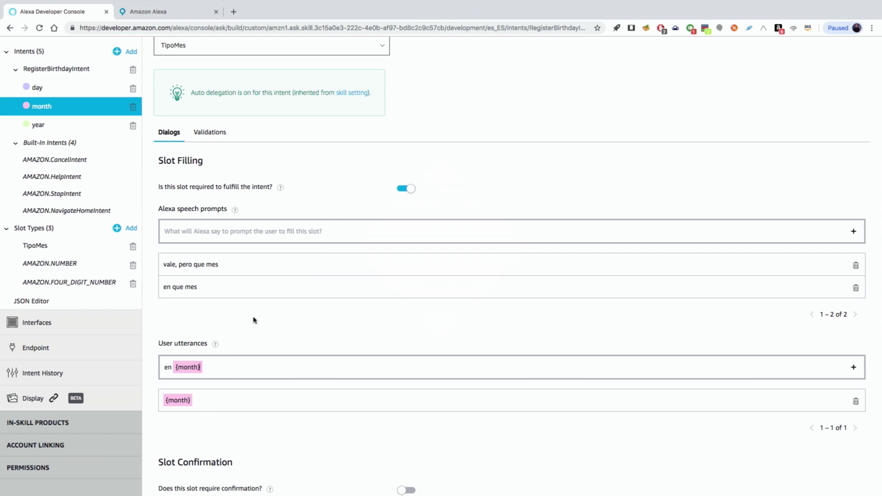
key(Return)
scroll(218, 184, up, 3)
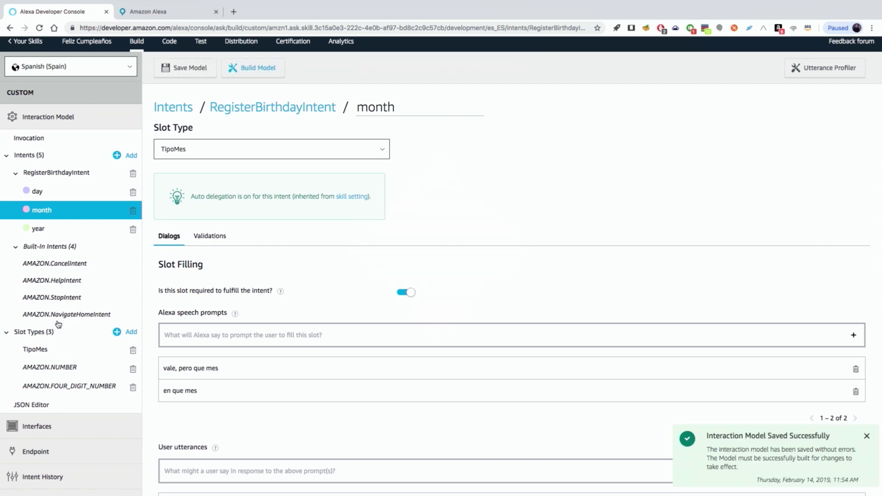
- Examine the month slot's samples under RegisterBirthdayIntent in the interaction model's JSON
click(39, 406)
scroll(399, 439, down, 8)
scroll(399, 440, down, 7)
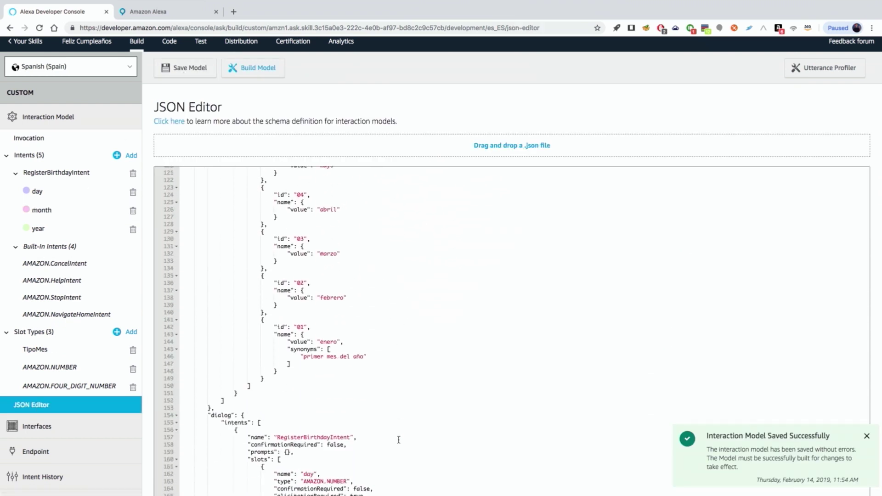
scroll(399, 440, up, 12)
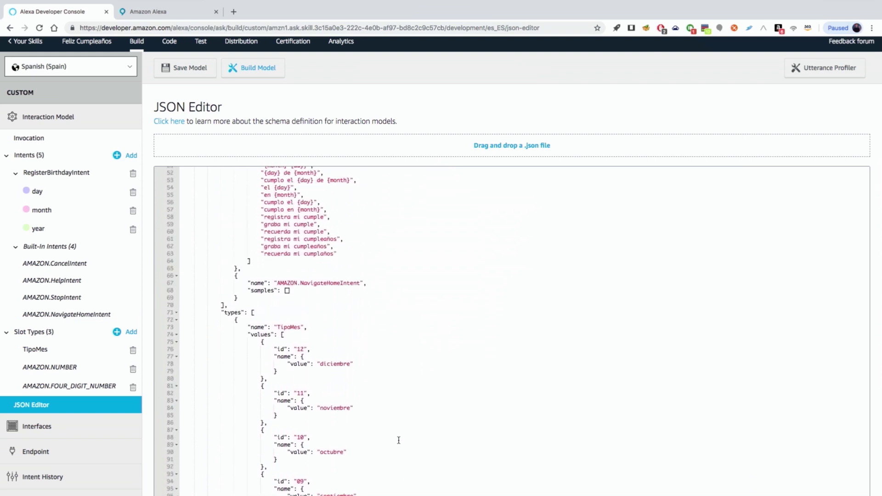
scroll(400, 439, up, 1)
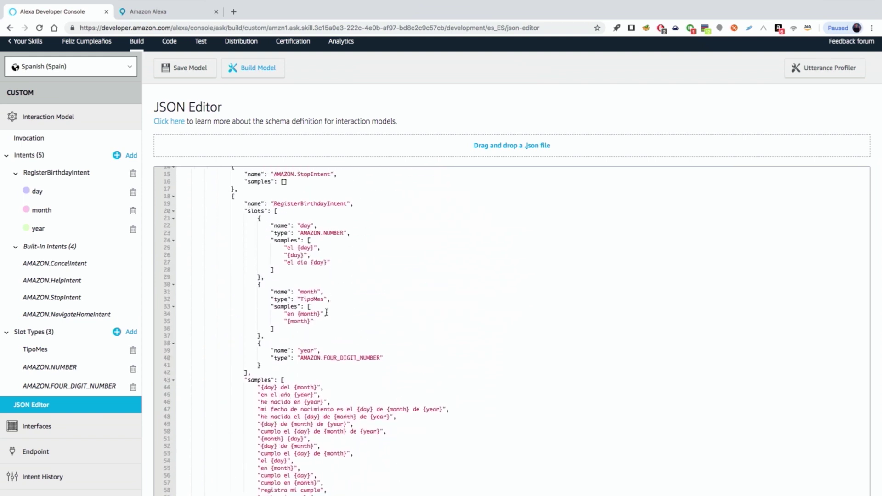
drag(315, 321, 270, 314)
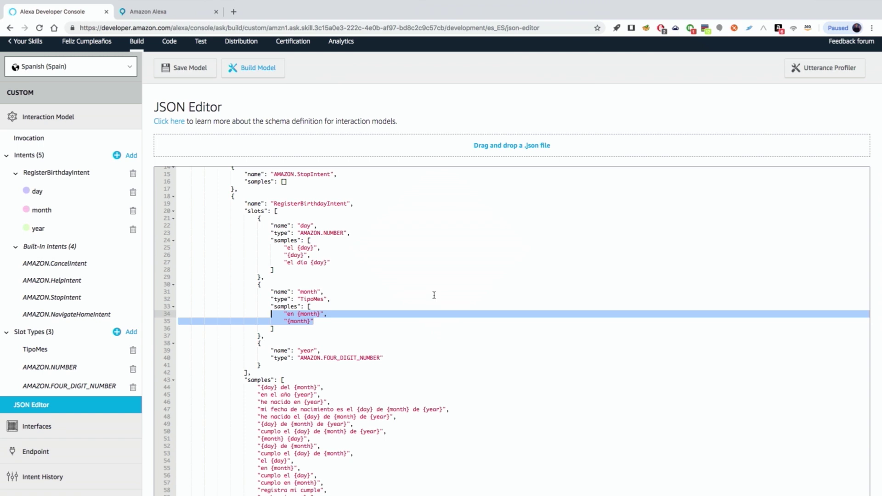
- Examine the month slot's elicitation prompt reference in the JSON's dialog section and its matching entry in the prompts section
scroll(391, 332, down, 2)
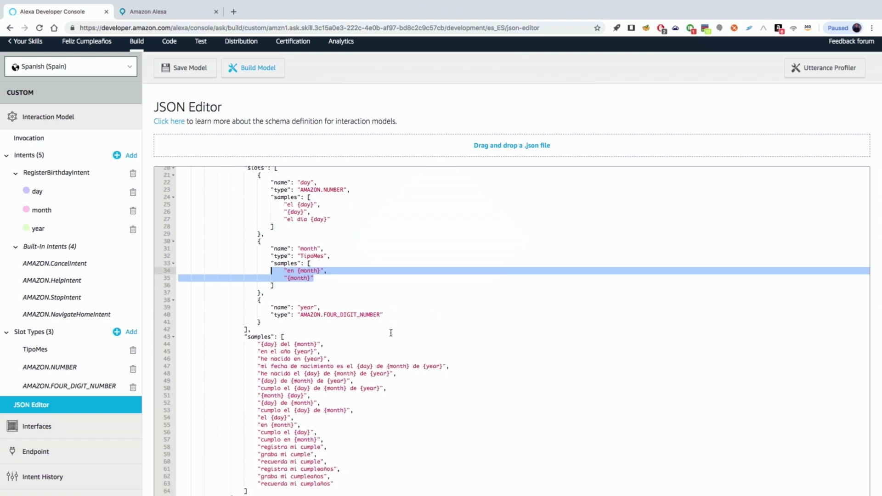
scroll(391, 333, down, 17)
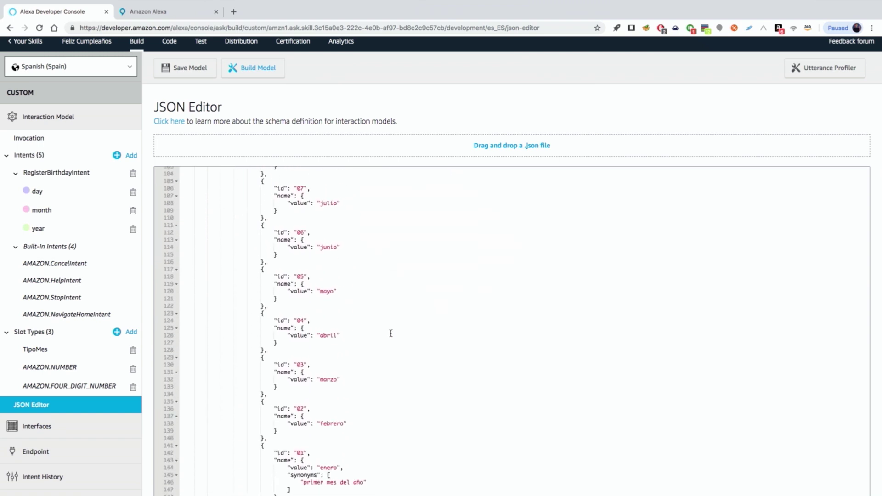
scroll(391, 335, down, 5)
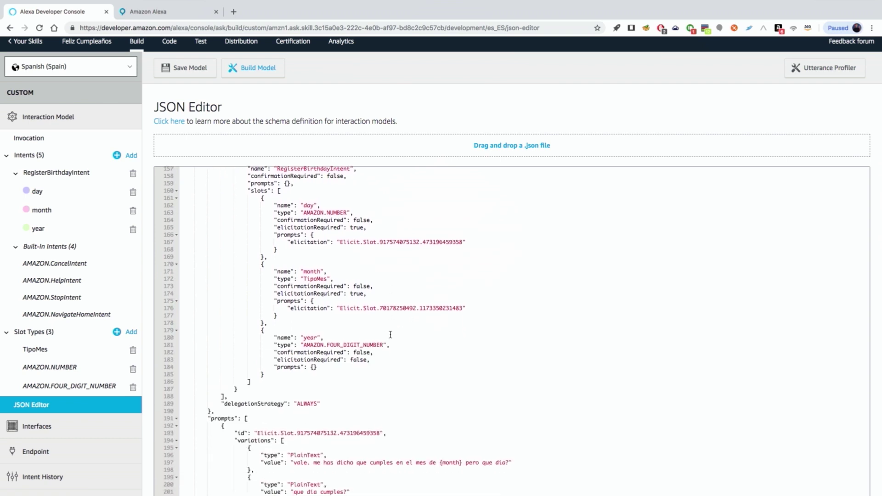
click(344, 286)
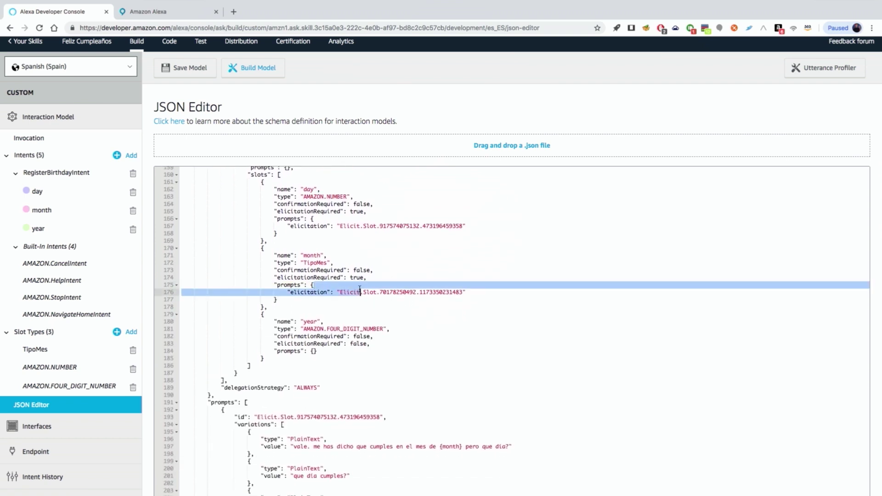
drag(343, 292, 463, 293)
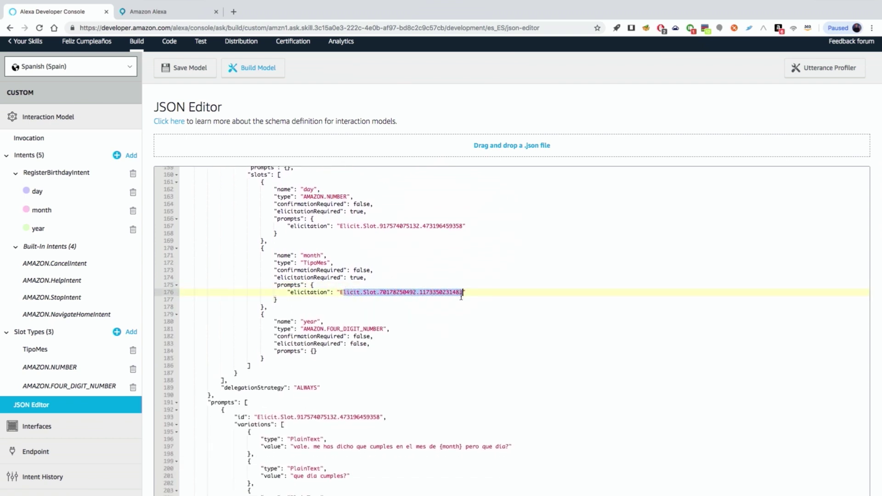
scroll(462, 294, down, 3)
scroll(459, 371, down, 3)
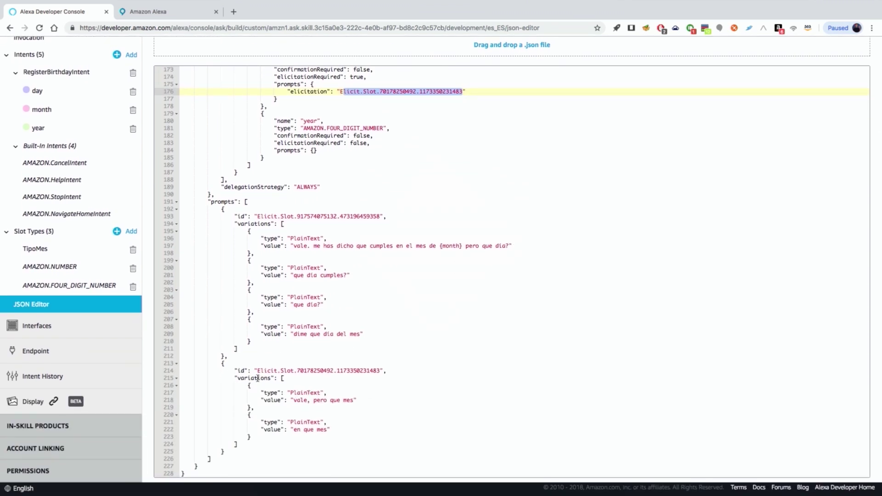
- Replace the month prompt's variations with "dime ahora el mes", "en que mes cumples?", "que mes?", "vale, el día {day} pero en que mes?" and "en que mes?"
drag(238, 370, 354, 435)
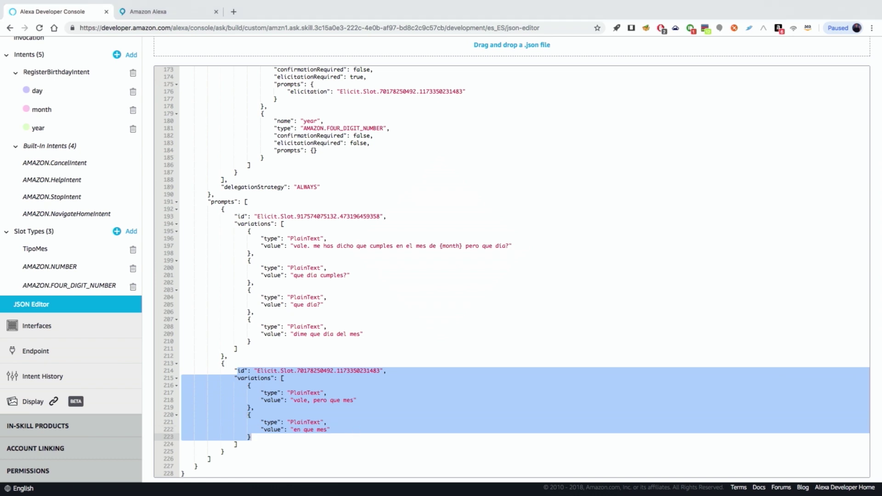
text(id": "Elicit.Slot.70178250492.1173350231483",                 "variations": [                     {                         "type": "PlainText",                         "value": "dime ahora el mes"                     },                     {                         "type": "PlainText",                         "value": "en que mes cumples?"                     },                     {                         "type": "PlainText",                         "value": "que mes?"                     },                     {                         "type": "PlainText",                         "value": "vale, el dia {day} pero en que mes?"                     },                     {                         "type": "PlainText",                         "value": "en que mes?"                     })
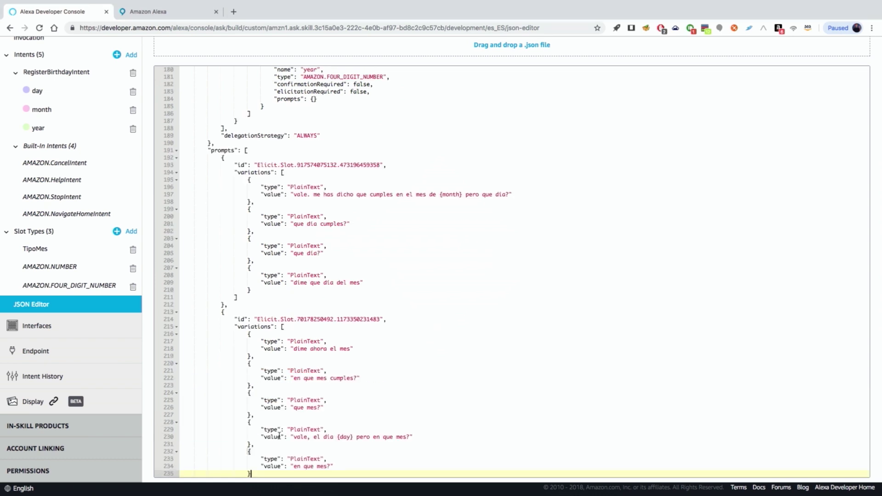
scroll(434, 364, down, 2)
click(442, 356)
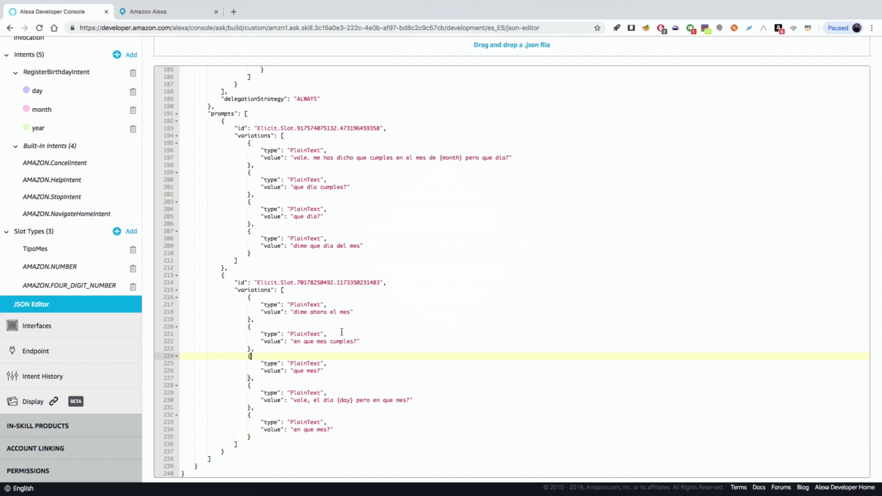
- Save the interaction model and review the month slot's Alexa speech prompts and user utterances
scroll(230, 104, up, 4)
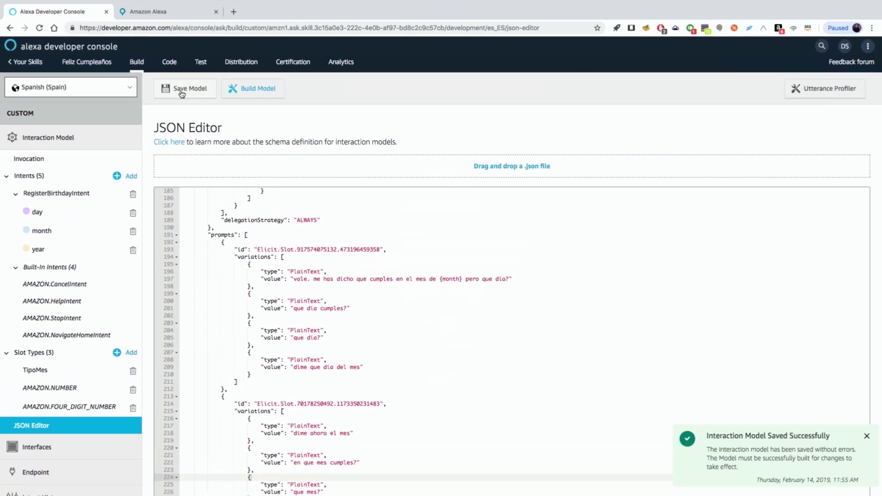
click(42, 230)
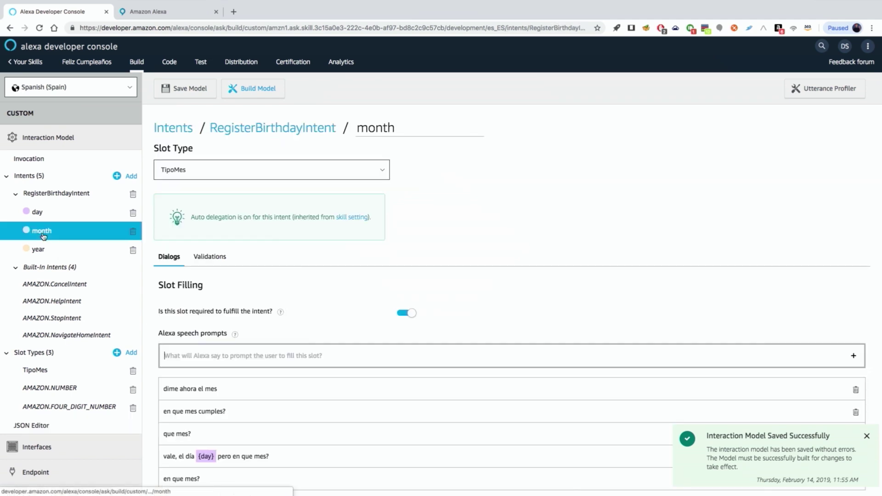
scroll(309, 362, down, 3)
scroll(311, 365, down, 1)
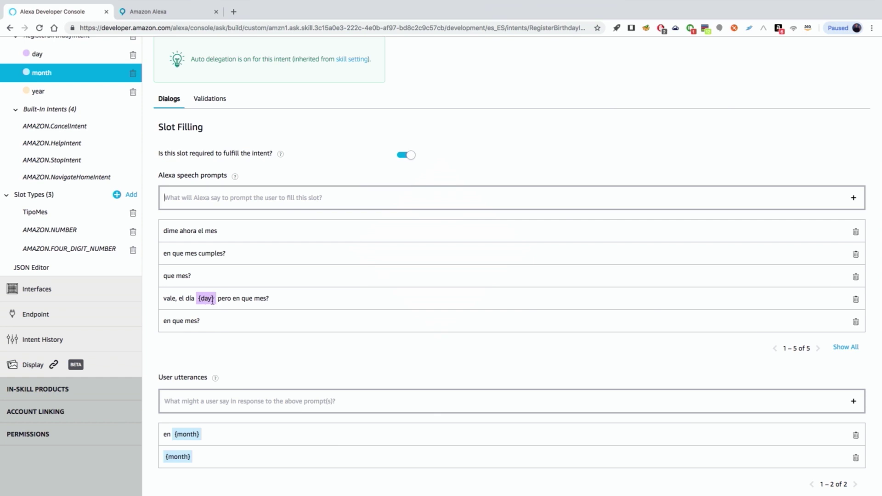
- Make the year slot of RegisterBirthdayIntent required to fulfill the intent
scroll(214, 307, down, 1)
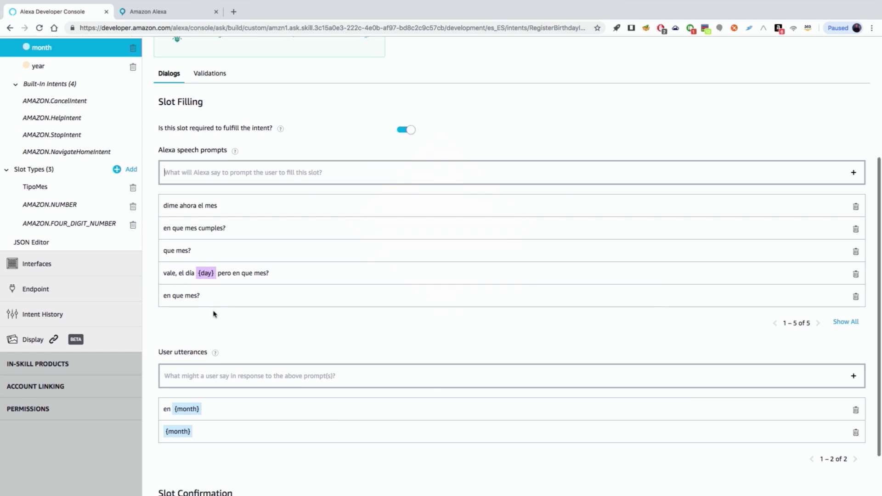
scroll(111, 183, up, 2)
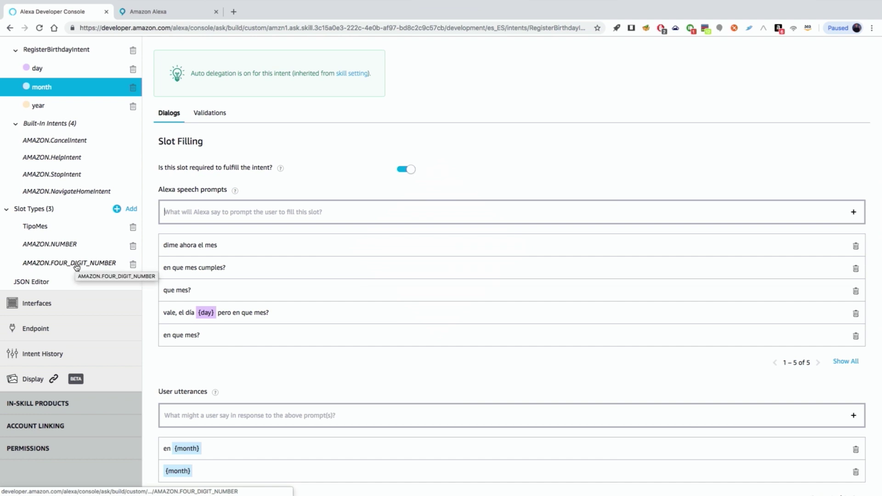
scroll(79, 274, up, 1)
click(38, 128)
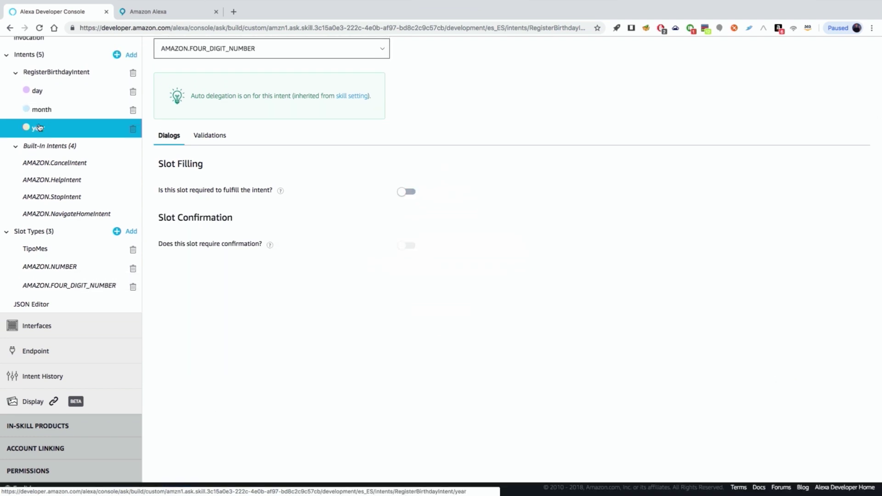
click(407, 193)
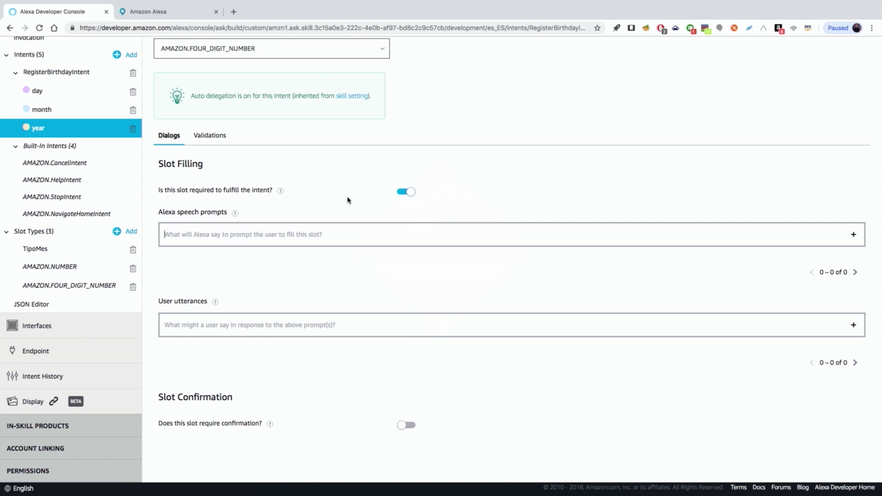
- Add the Alexa speech prompts "en que año" and "que año" to the year slot
click(212, 232)
text(en que año)
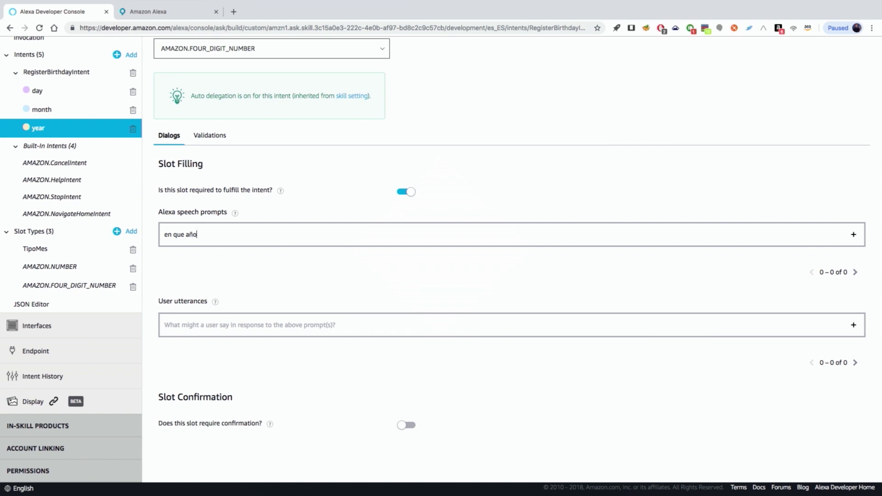
key(Return)
text(q)
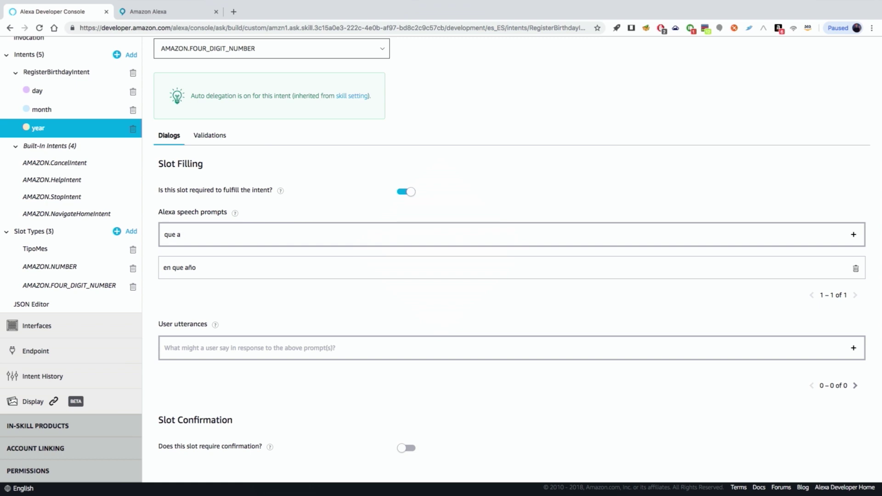
key(Return)
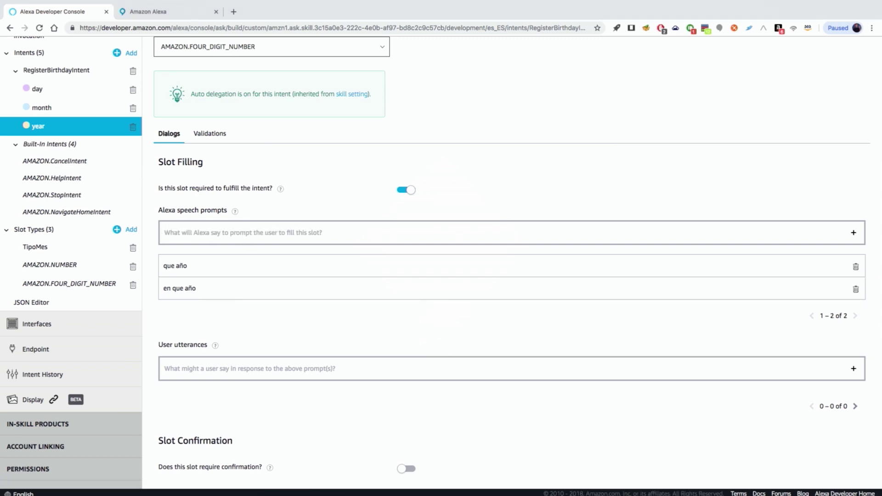
- Replace the year prompt's JSON variations with four, including "eres de {month} de que año?", "ahora dime el año de nacimiento" and "en que año has nacido?"
click(34, 304)
scroll(406, 396, down, 15)
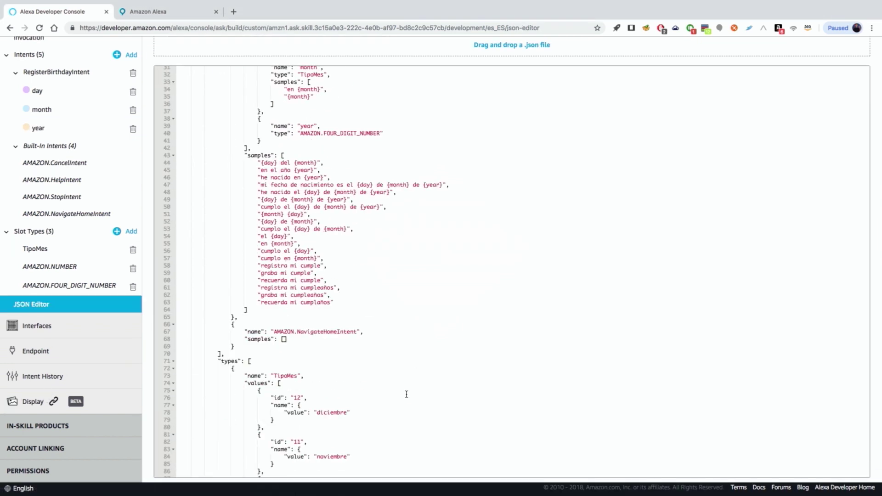
scroll(406, 395, down, 9)
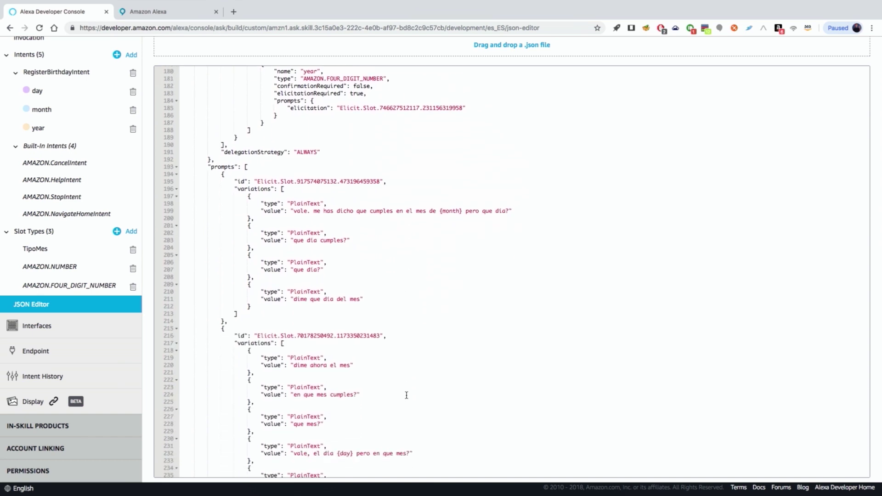
scroll(406, 396, down, 3)
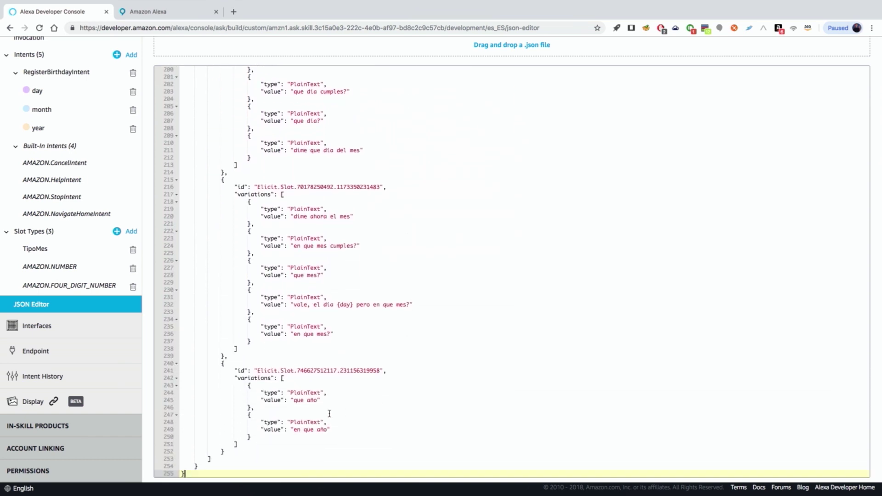
drag(246, 385, 277, 439)
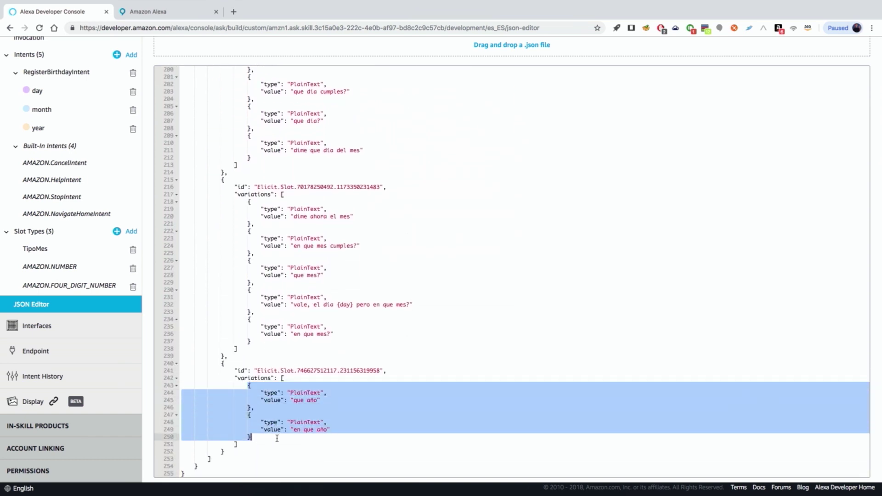
text({                         "type": "PlainText",                         "value": "eres de {month} de que año?"                     },                     {                         "type": "PlainText",                         "value": "vale. el {day} de {month} . pero de que año?"                     },                     {                         "type": "PlainText",                         "value": "ahora dime el año de nacimiento"                     },                     {                         "type": "PlainText",                         "value": "en que año has nacido?"                     })
scroll(488, 380, down, 1)
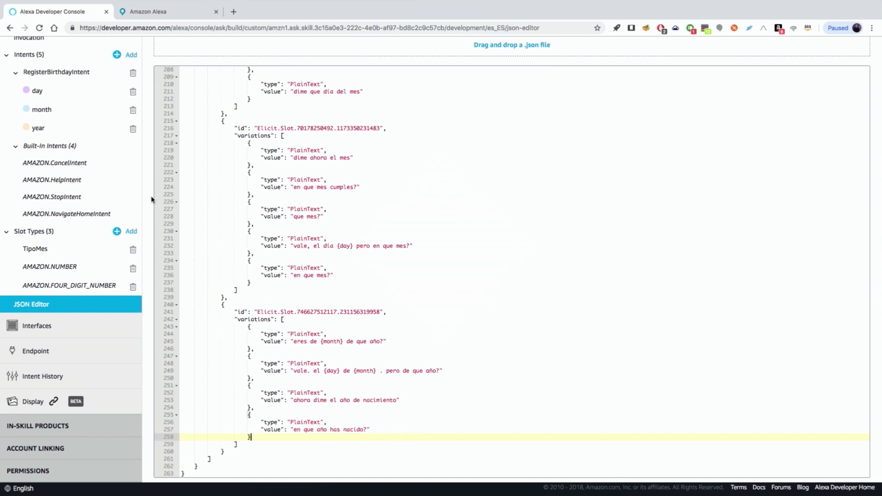
- Save the interaction model and open the validation rules of the day slot
scroll(156, 199, up, 3)
click(187, 90)
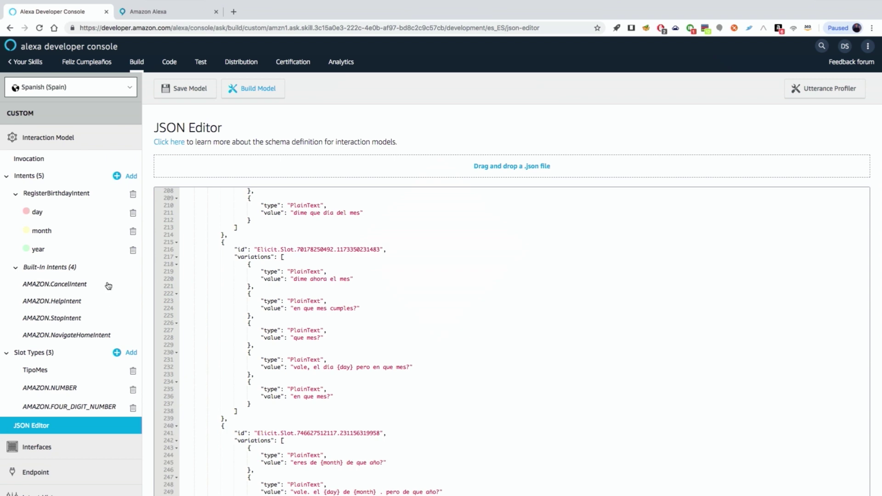
click(37, 213)
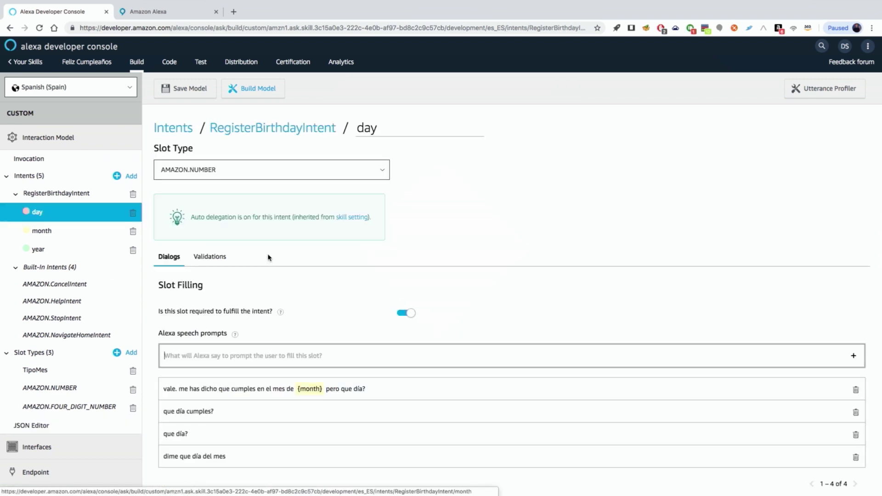
scroll(296, 262, down, 2)
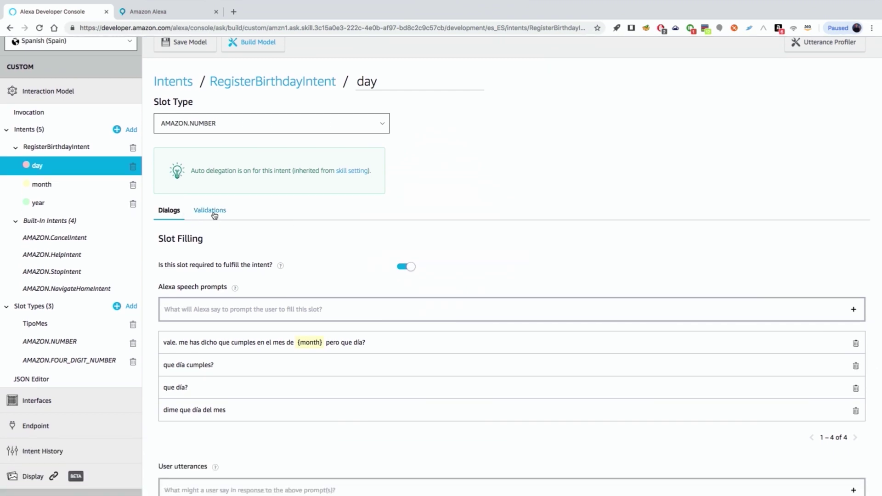
click(214, 216)
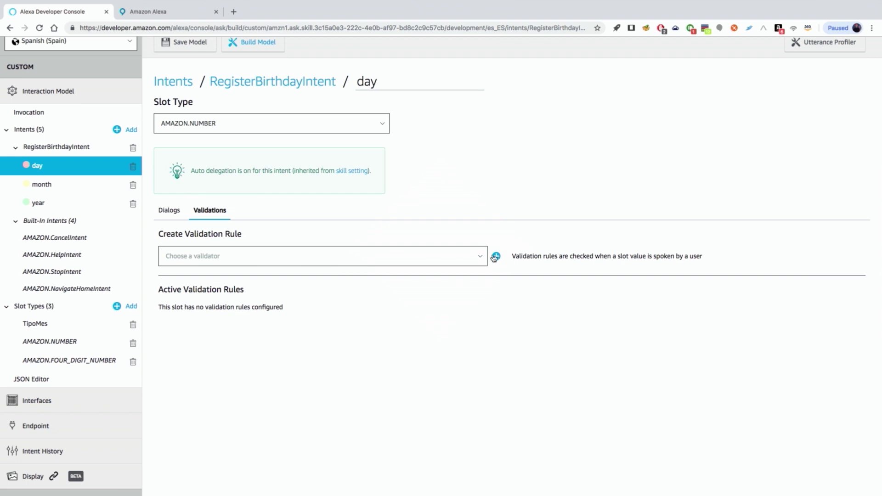
- Create an "Accept greater than or equal to a value" validation rule for the day slot with the value 1
click(484, 259)
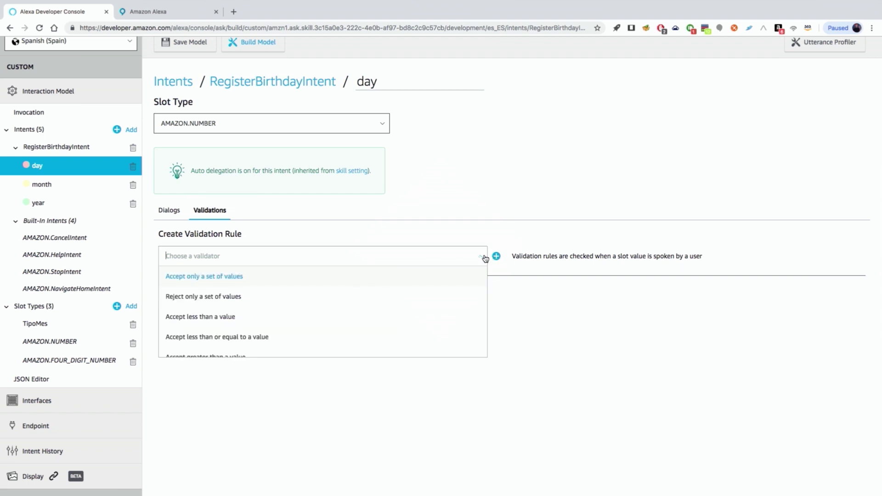
scroll(482, 258, down, 1)
scroll(267, 304, down, 1)
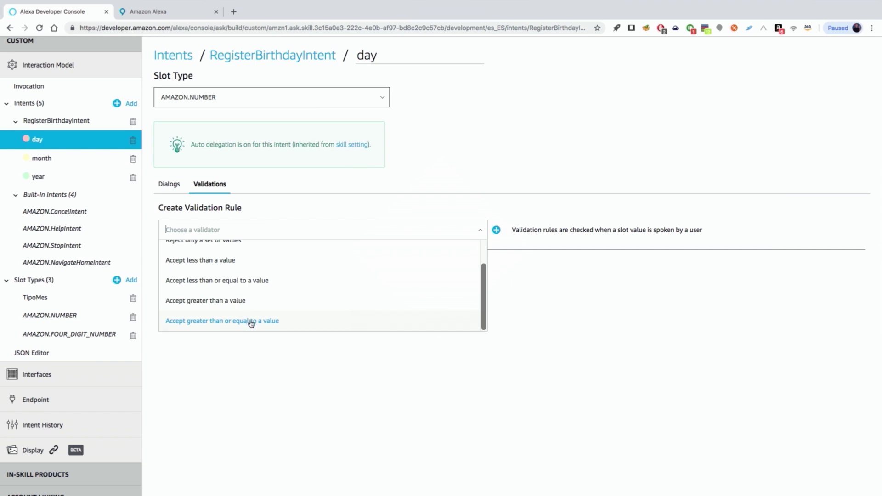
click(251, 322)
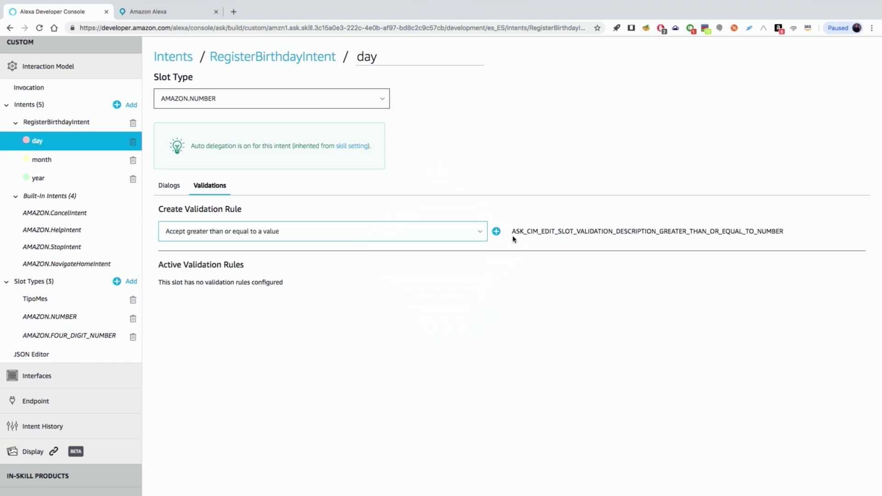
click(497, 232)
click(315, 317)
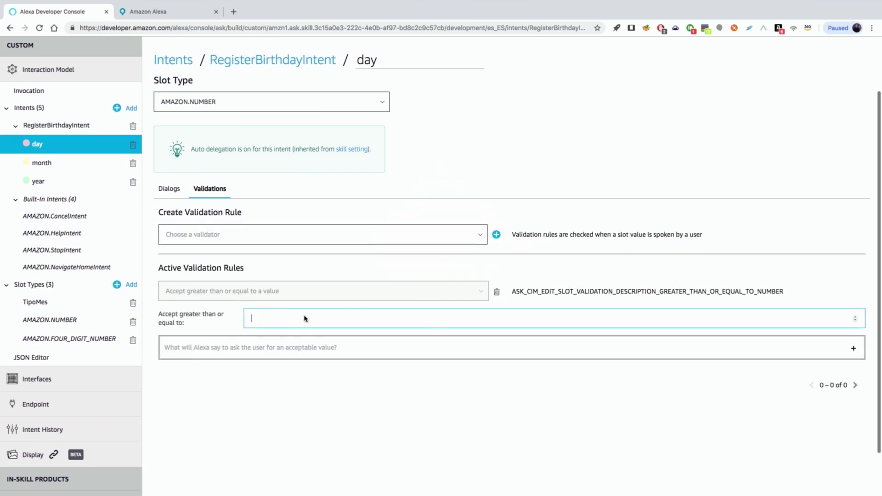
text(1)
- Add the prompt "Dime un día entre uno y treinta y uno" to the day slot's minimum-value rule
click(297, 385)
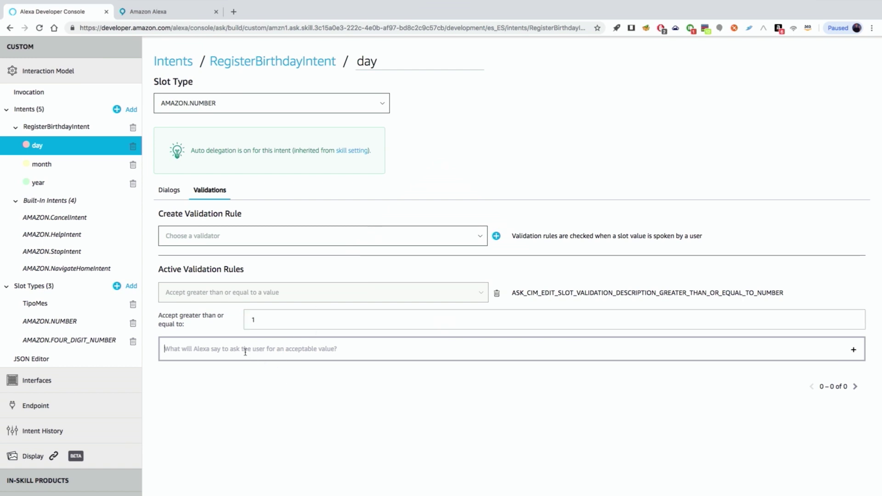
text(Dime un)
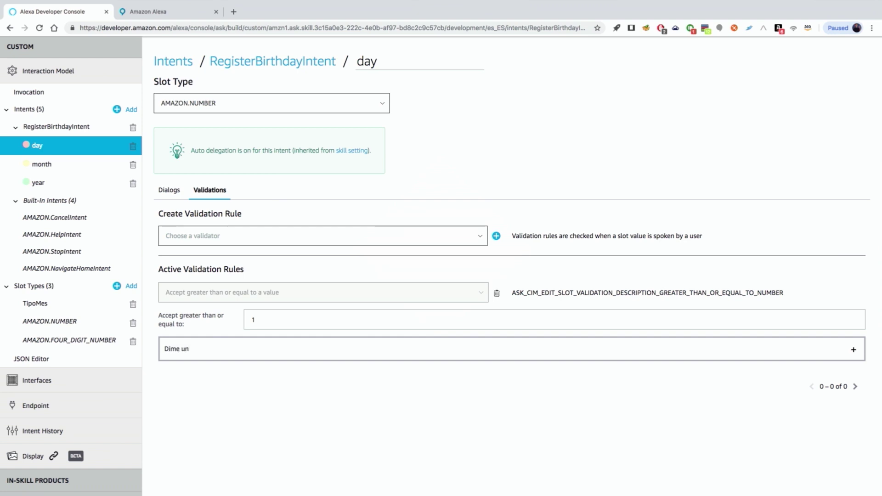
text( día entre 1 y 31)
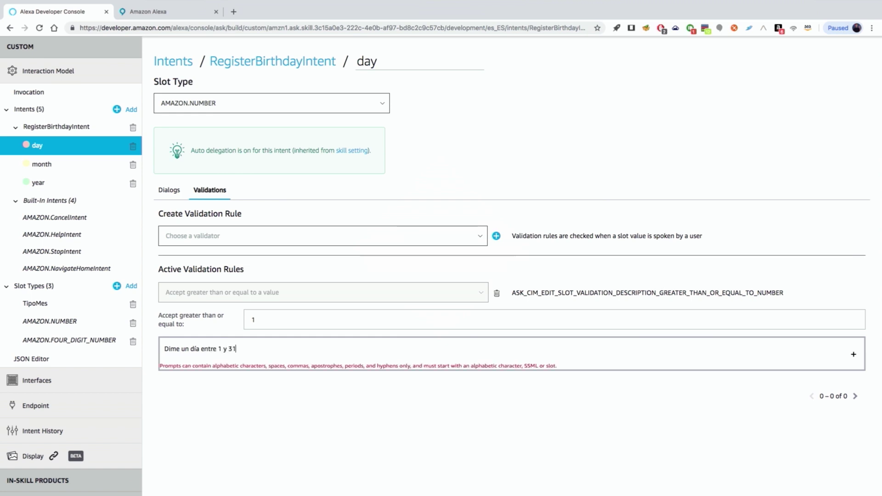
key(BackSpace)
key(BackSpace)
key(BackSpace)
key(BackSpace)
key(BackSpace)
key(BackSpace)
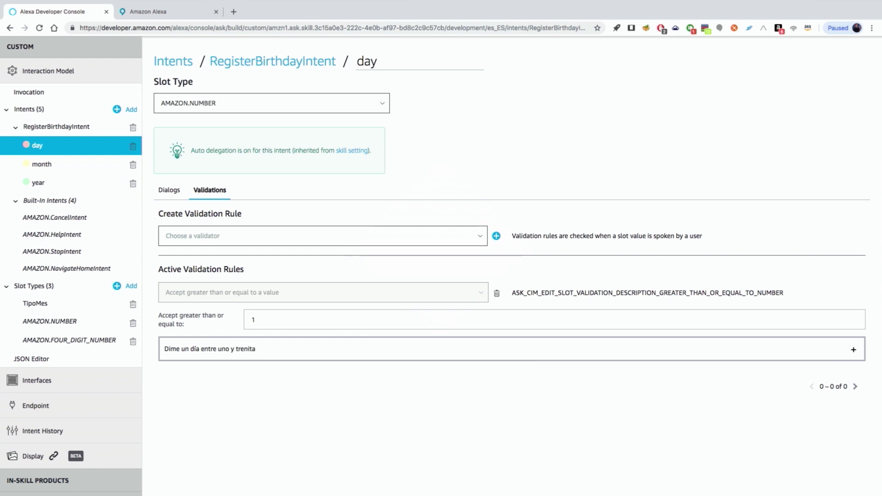
text(uno y treu)
key(BackSpace)
text(inta)
key(Return)
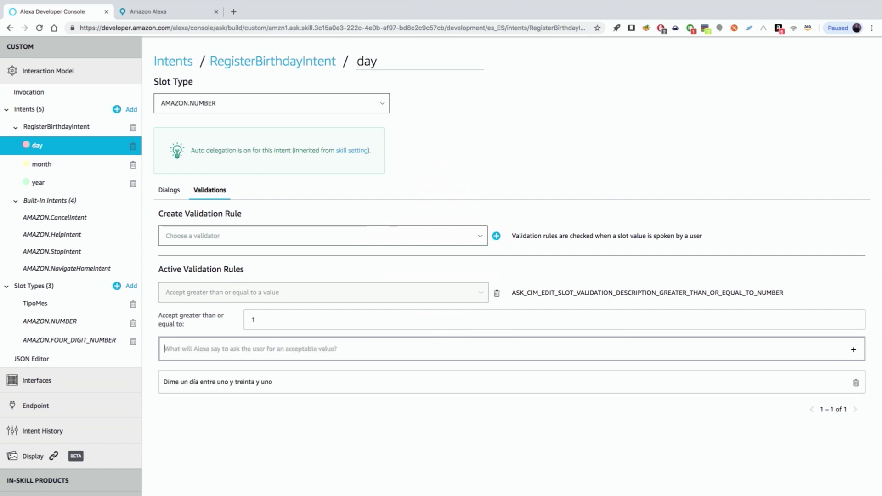
- Start choosing a validator for a second validation rule on the day slot
scroll(458, 370, down, 1)
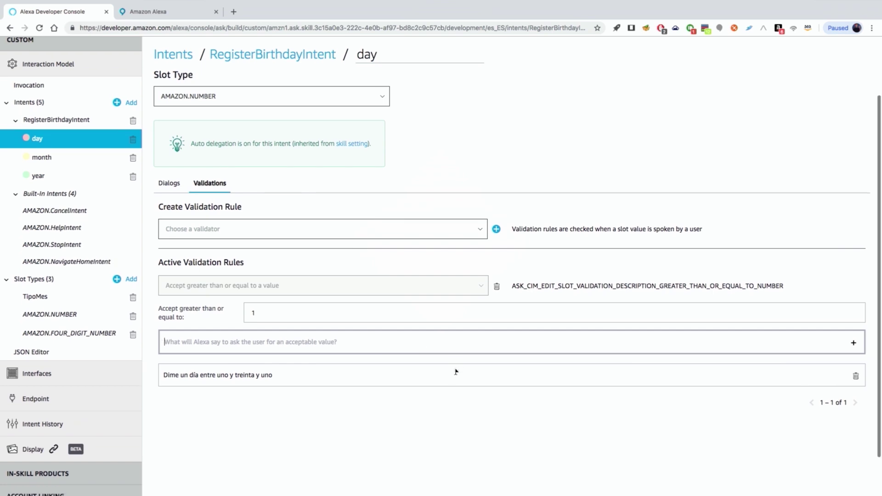
click(484, 232)
click(484, 232)
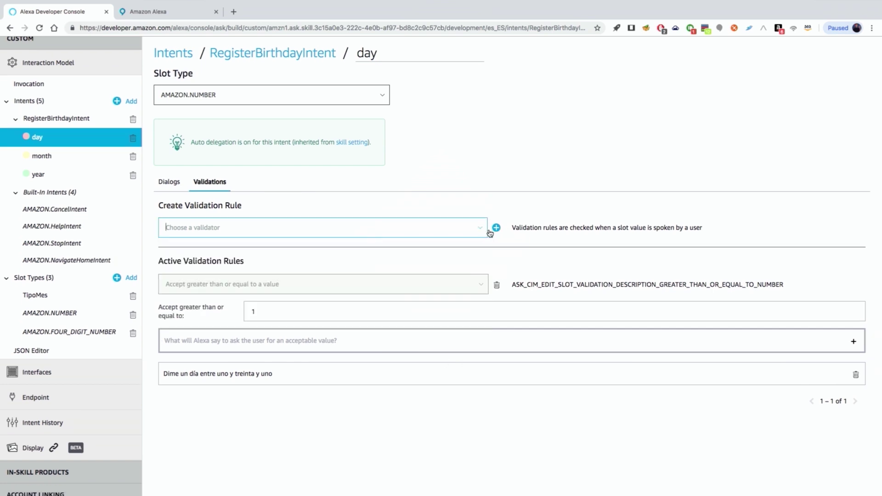
- Add an "Accept less than or equal to a value" validation rule to the day slot with a limit of 31
click(485, 232)
click(487, 231)
click(481, 230)
scroll(310, 293, down, 1)
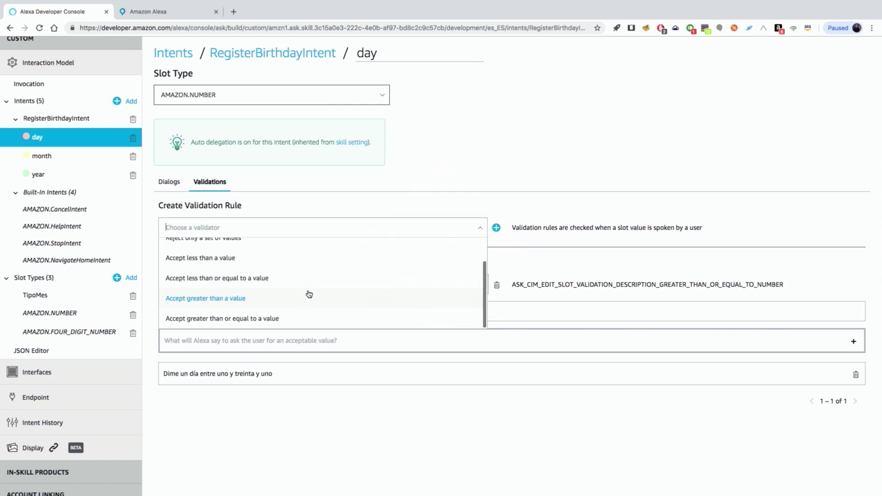
click(276, 279)
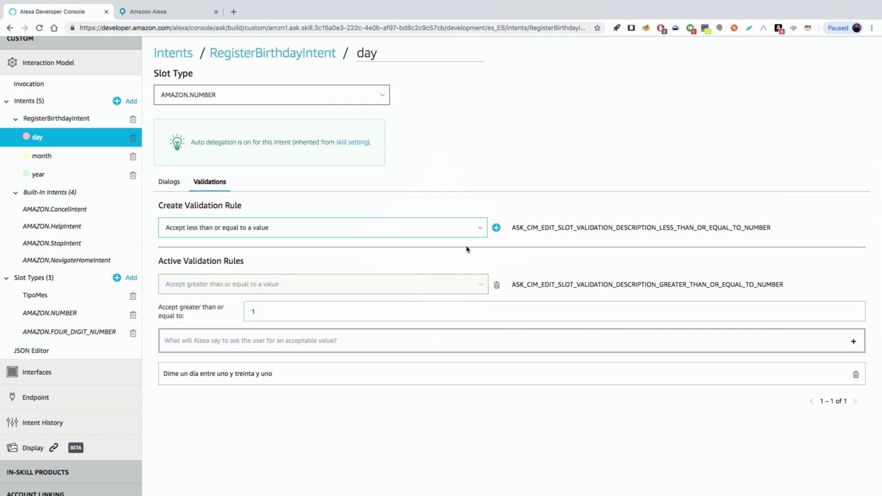
click(497, 227)
scroll(413, 338, down, 3)
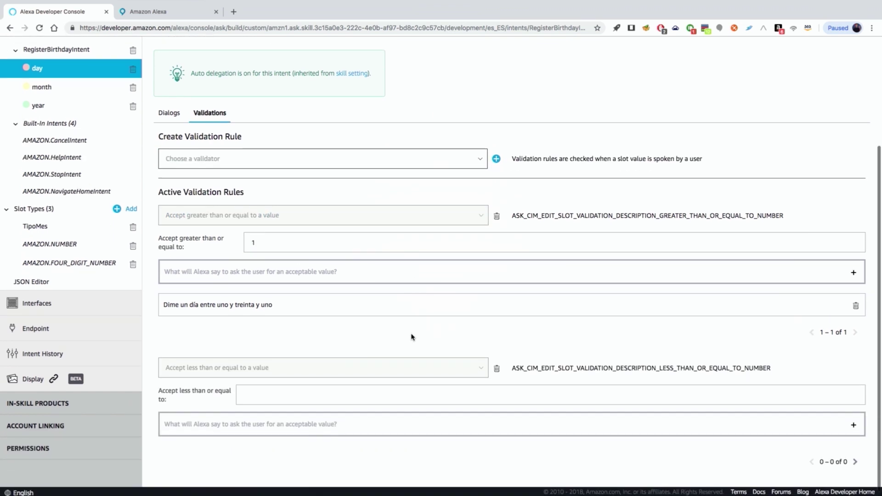
click(251, 396)
text(31)
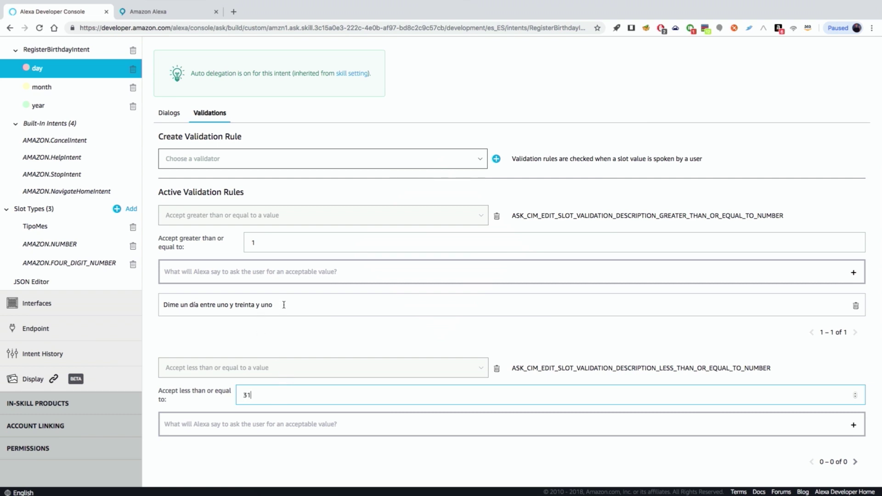
- Copy the prompt "Dime un día entre uno y treinta y uno" into the day slot's less-than-or-equal rule and save the model
drag(284, 305, 201, 305)
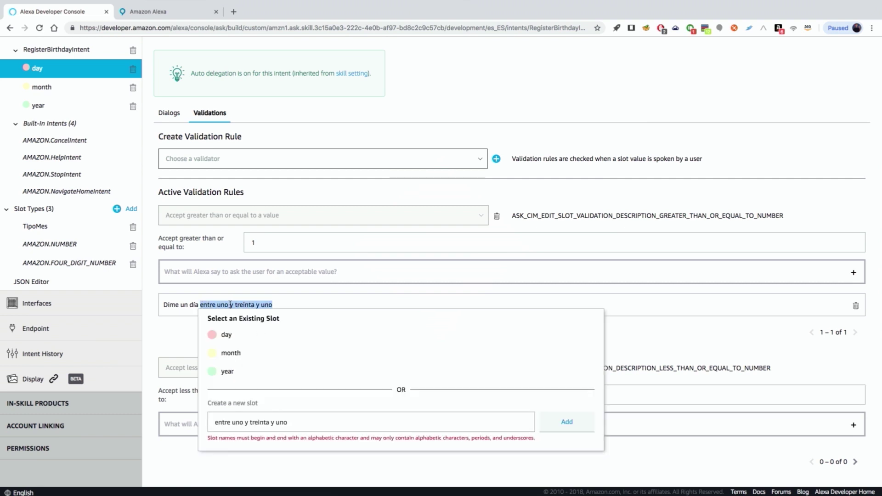
drag(285, 305, 153, 297)
key(ctrl+c)
click(190, 426)
key(ctrl+v)
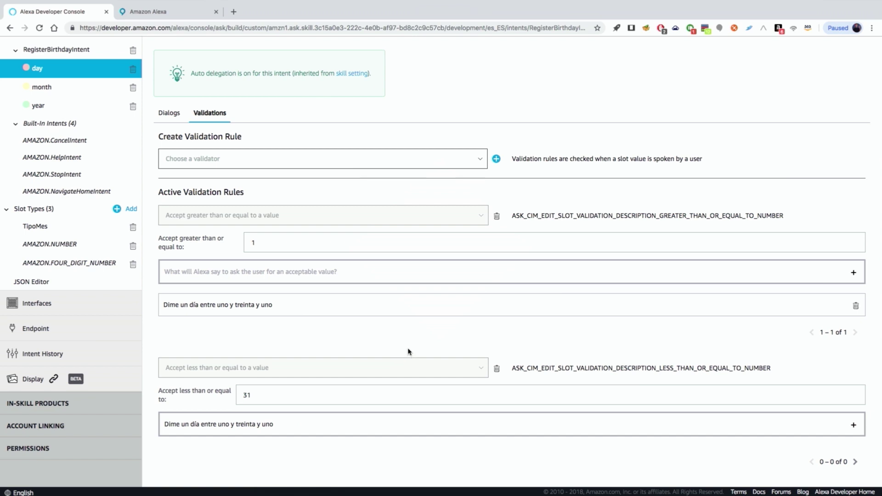
scroll(398, 333, down, 1)
scroll(492, 299, up, 2)
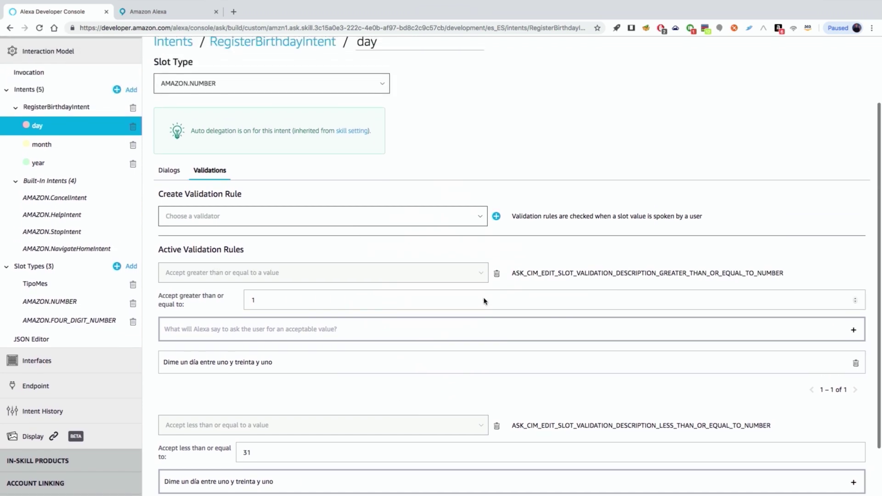
scroll(443, 278, down, 2)
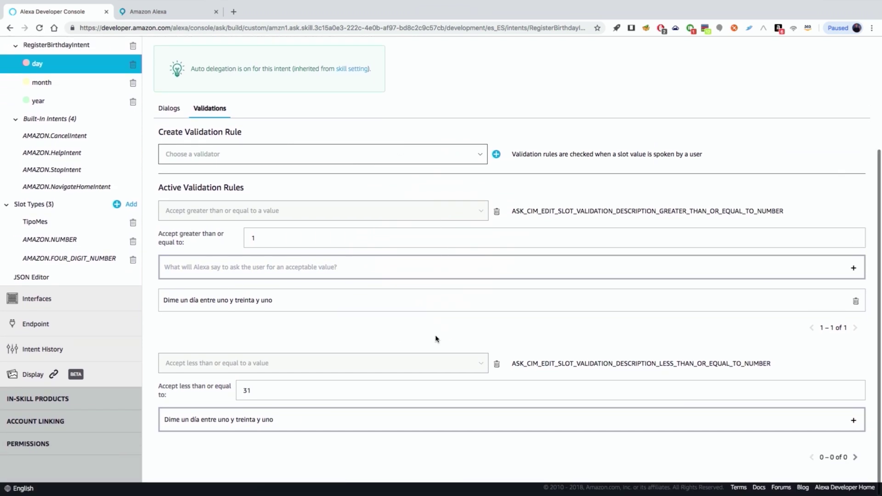
key(Return)
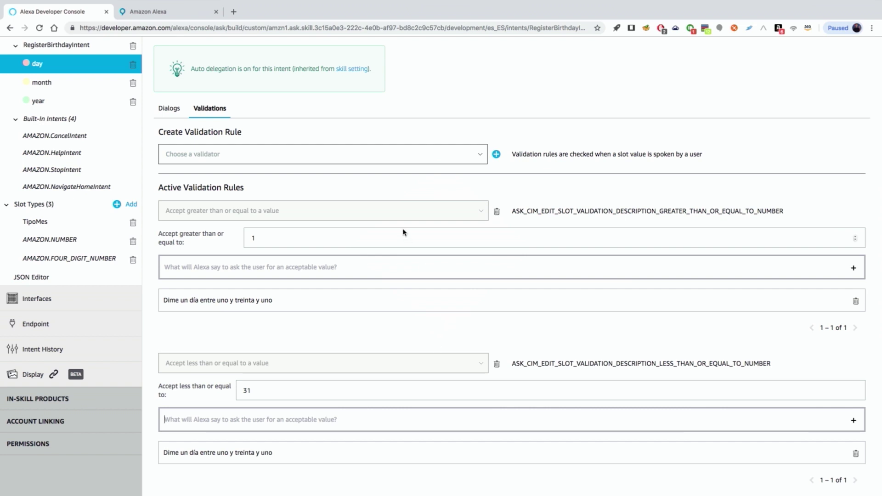
scroll(404, 233, up, 3)
click(191, 89)
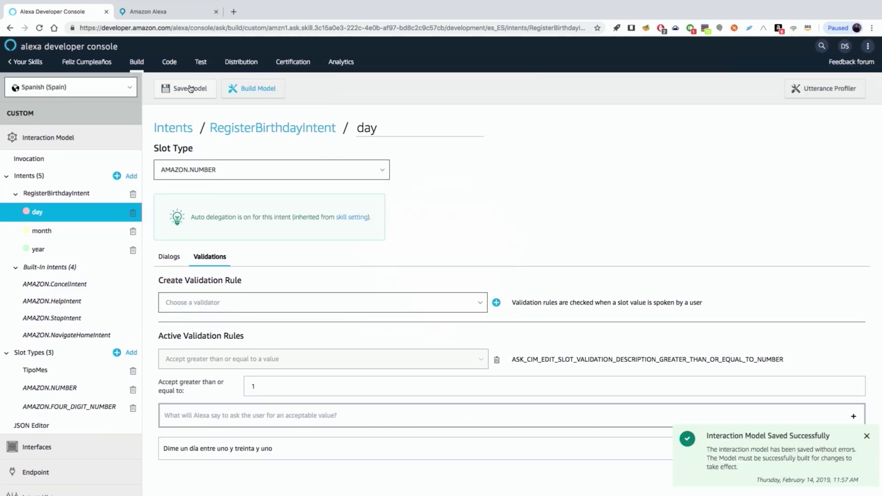
- Examine the interaction model's JSON down to the validation prompts at its end
click(32, 426)
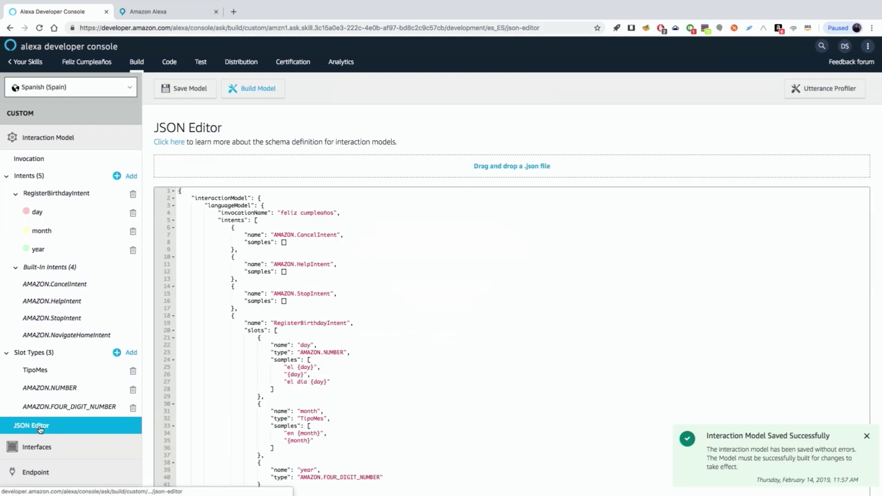
scroll(570, 414, down, 8)
scroll(570, 414, down, 15)
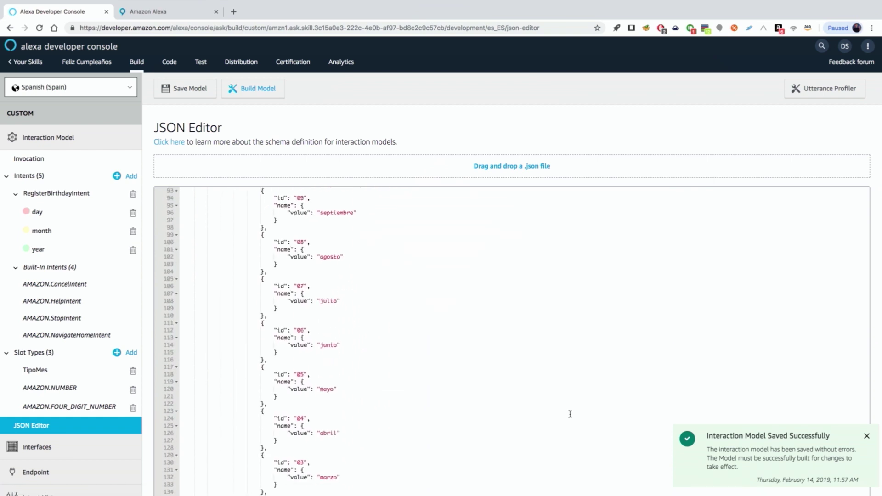
scroll(570, 414, down, 3)
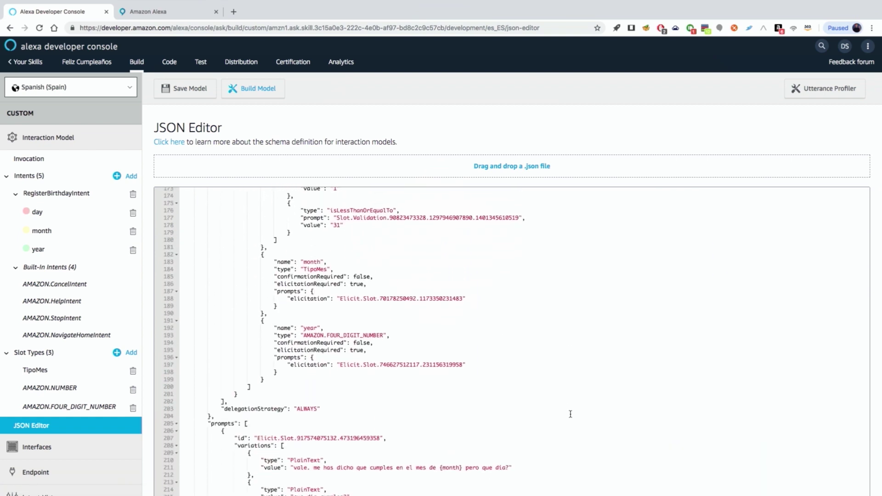
scroll(570, 414, down, 5)
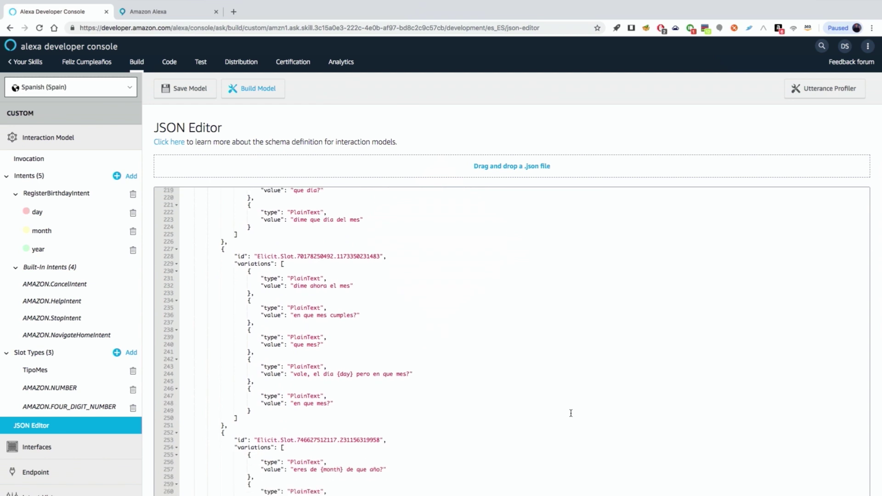
drag(563, 416, 557, 414)
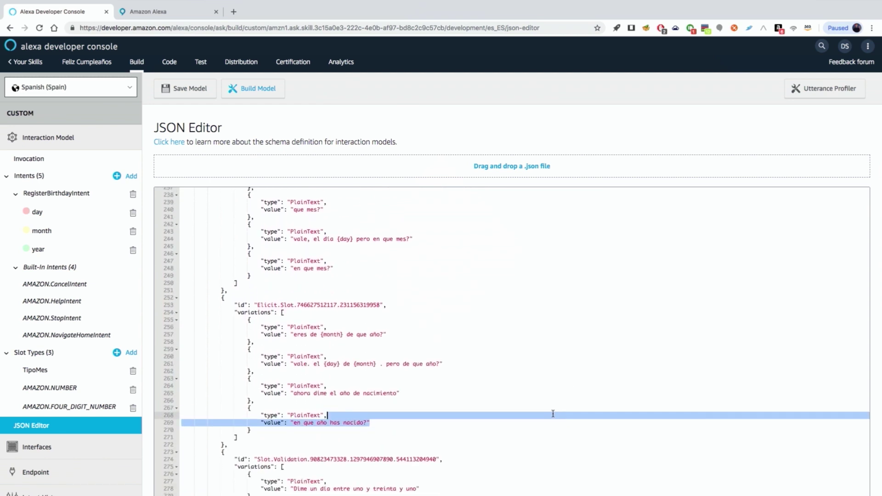
click(531, 449)
scroll(542, 437, down, 3)
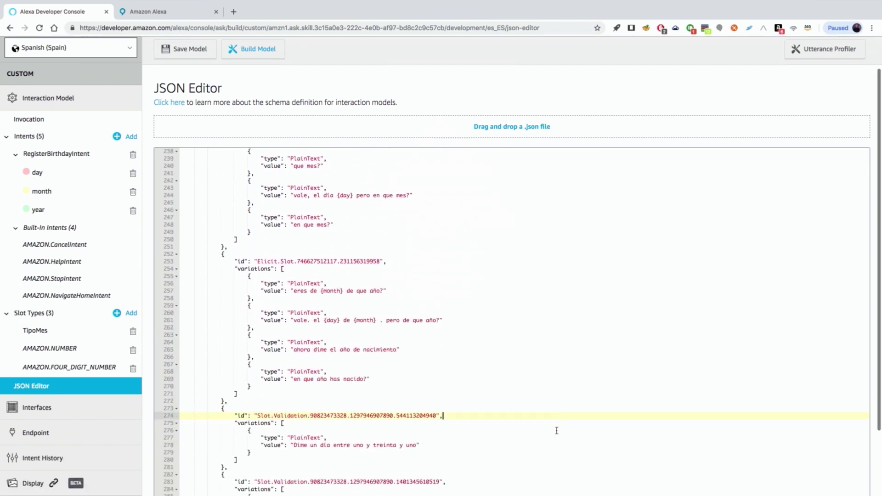
click(468, 400)
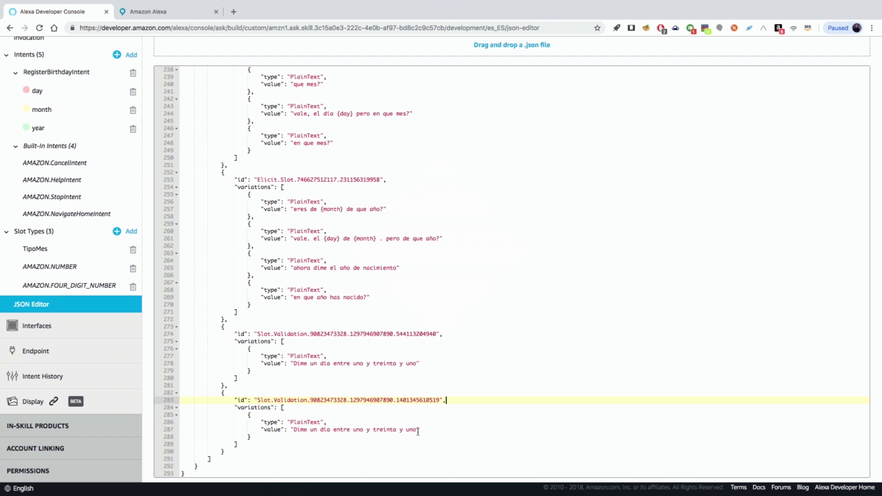
- Review the day slot's validations block in the dialog section of the JSON and save the model
scroll(416, 346, up, 6)
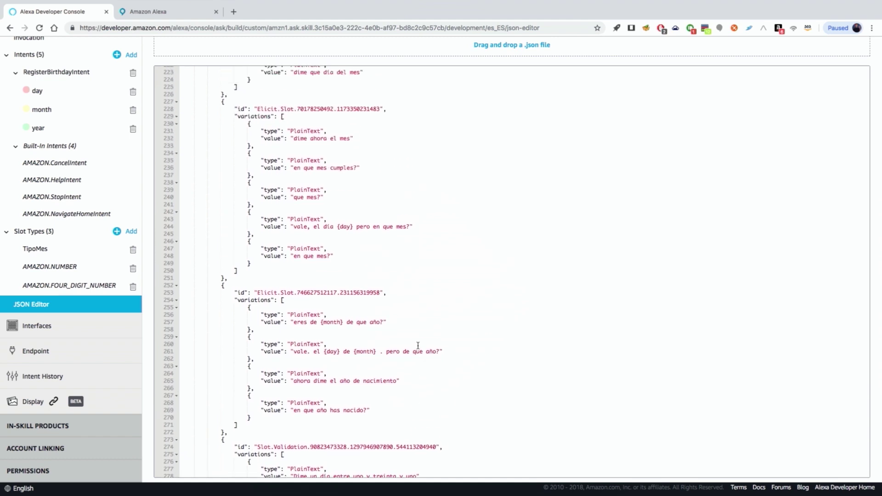
scroll(418, 345, up, 5)
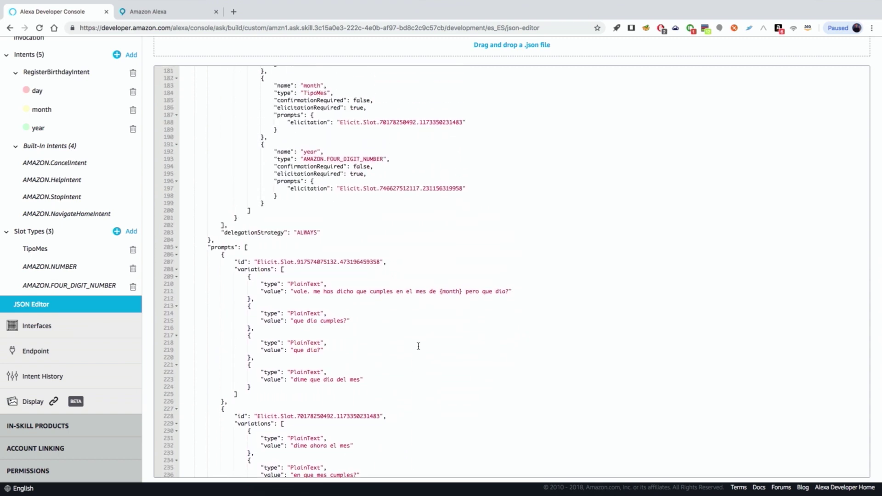
scroll(419, 346, up, 3)
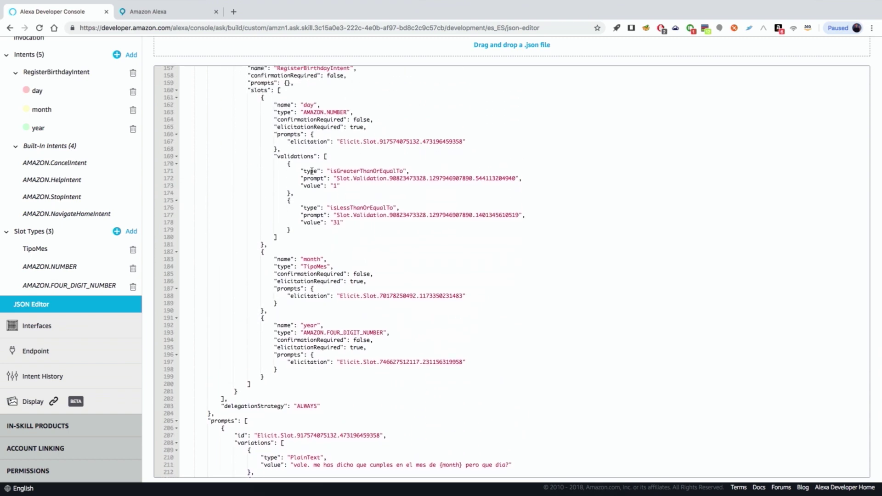
drag(300, 169, 379, 223)
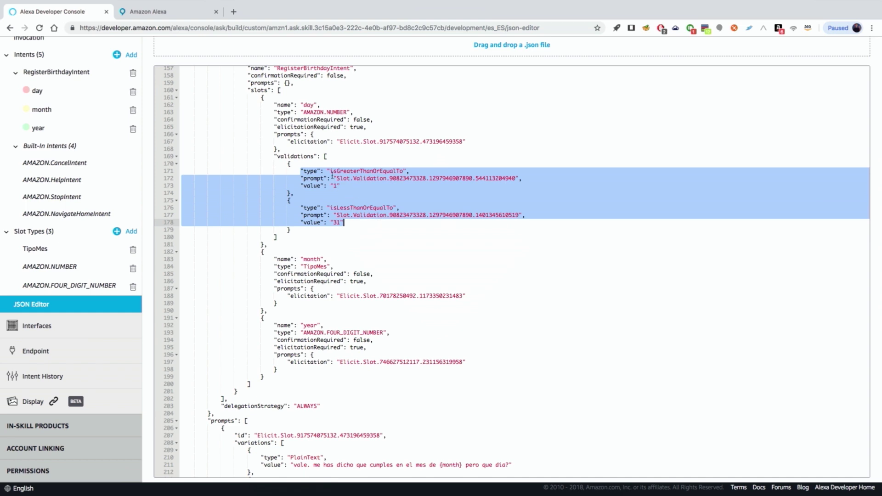
click(313, 156)
drag(313, 156, 277, 157)
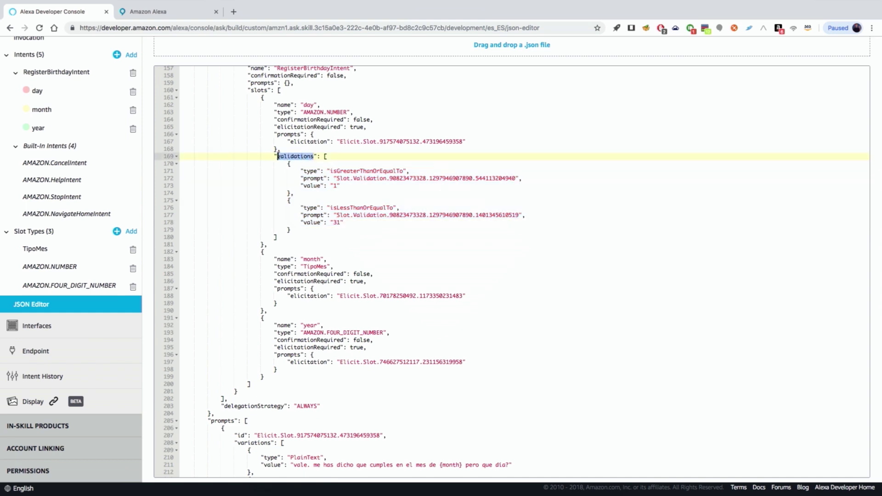
click(326, 164)
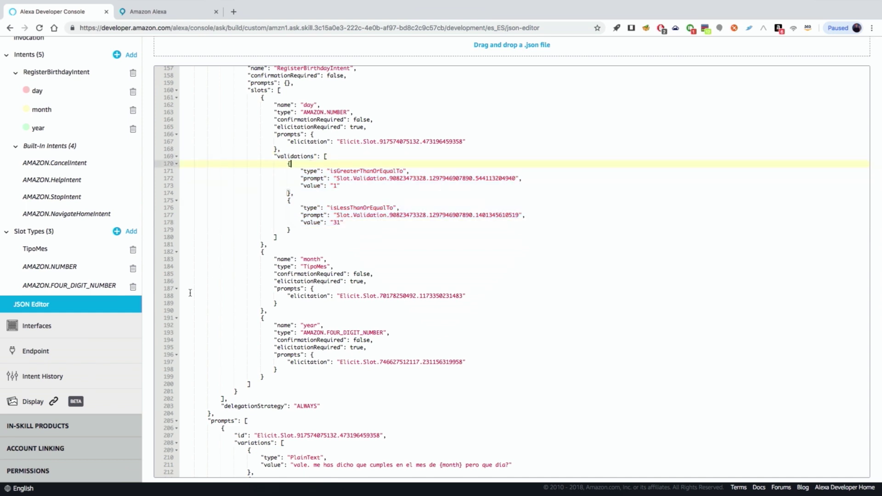
scroll(152, 166, up, 3)
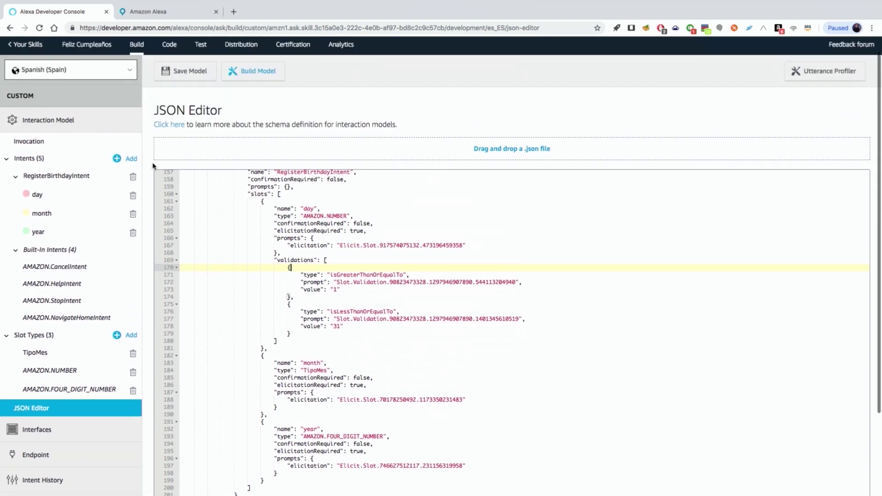
click(187, 92)
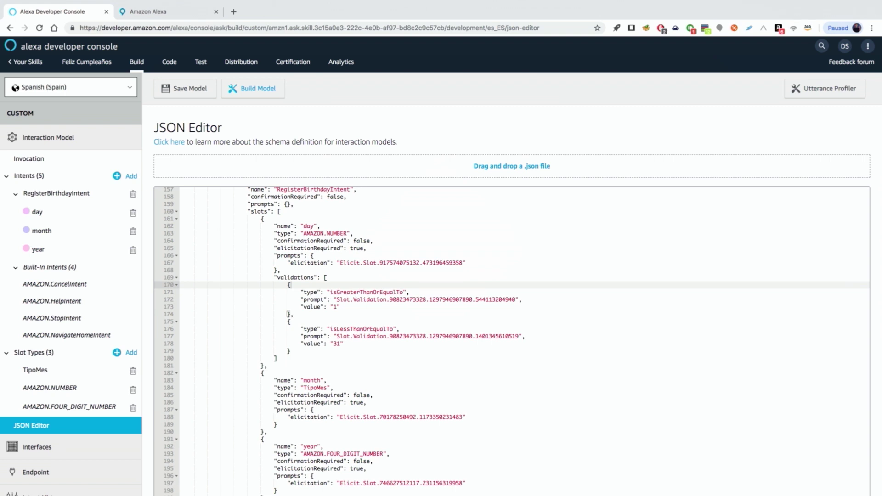
- Add an "Accept only Slot Type's values and synonyms" validation rule to the month slot of RegisterBirthdayIntent
click(42, 231)
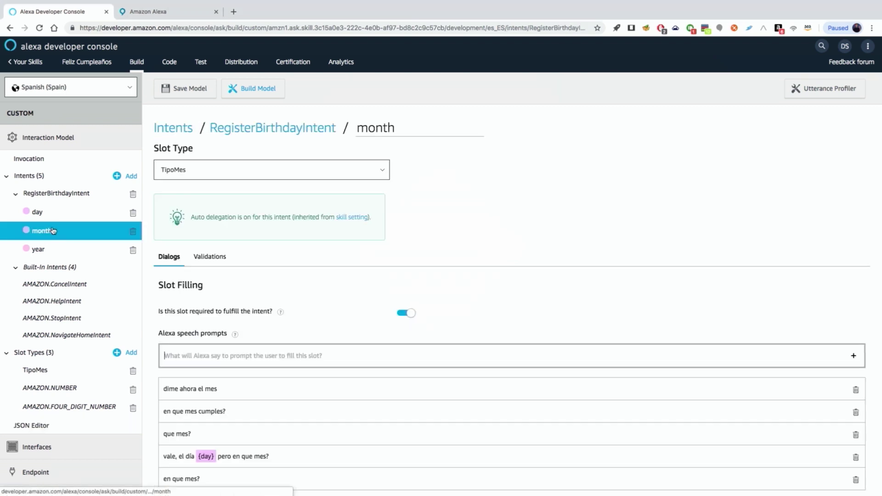
click(215, 259)
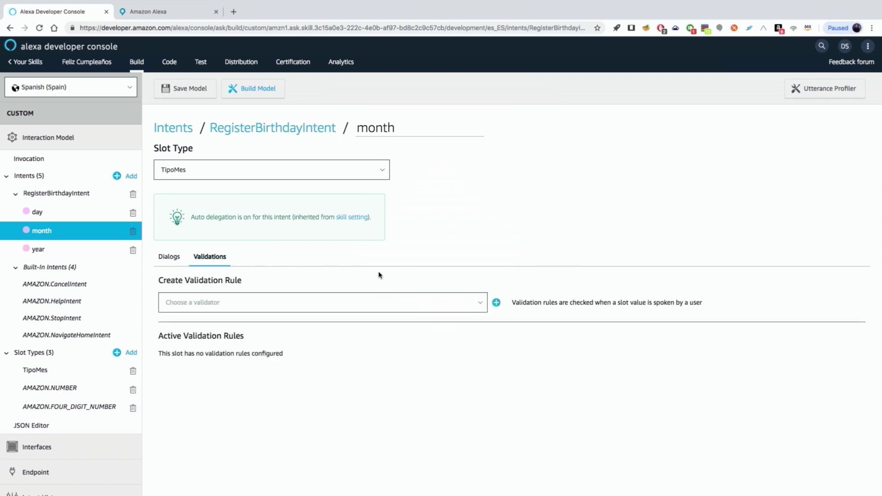
click(481, 307)
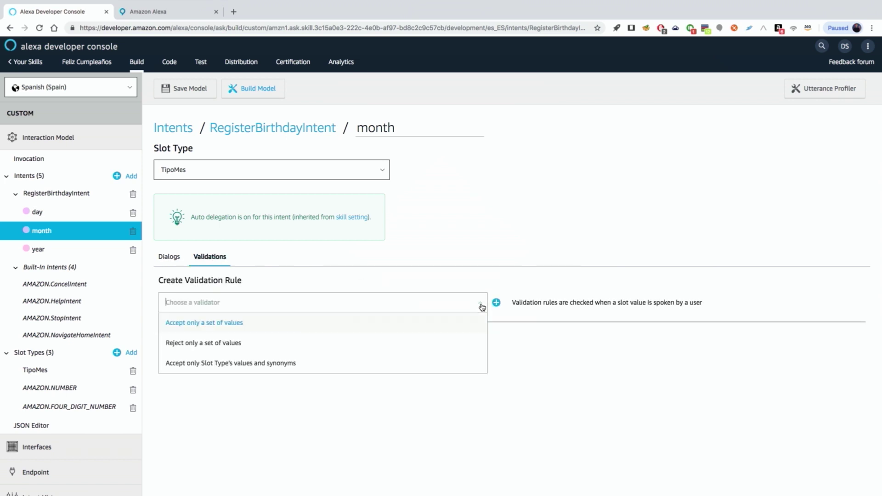
click(227, 367)
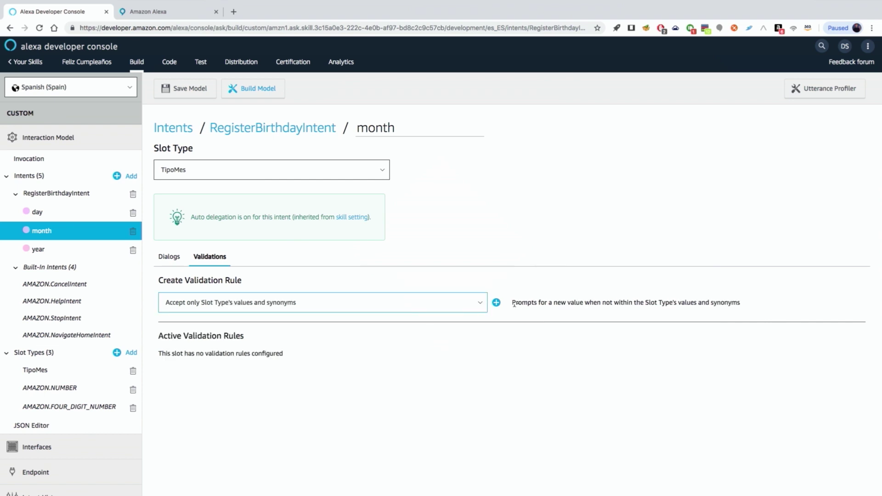
click(497, 302)
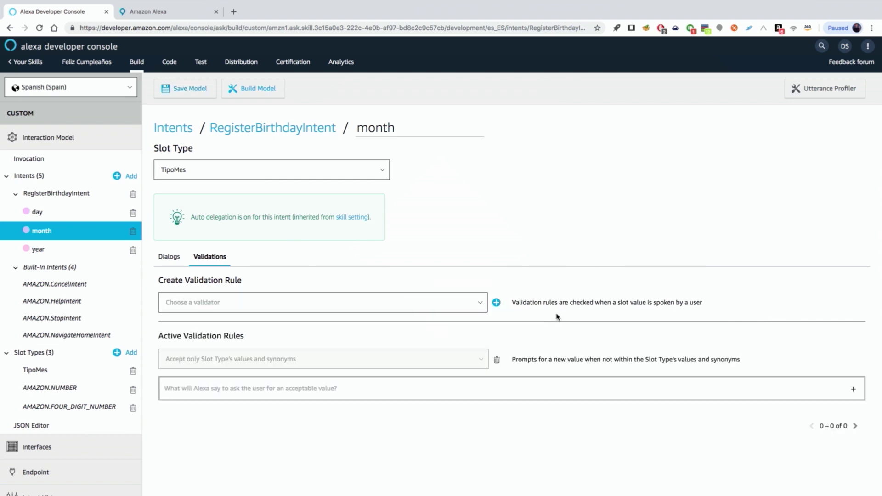
- Add the prompt "dime un mes válido por favor" to the month slot's validation rule and save the model
scroll(303, 370, down, 1)
click(253, 374)
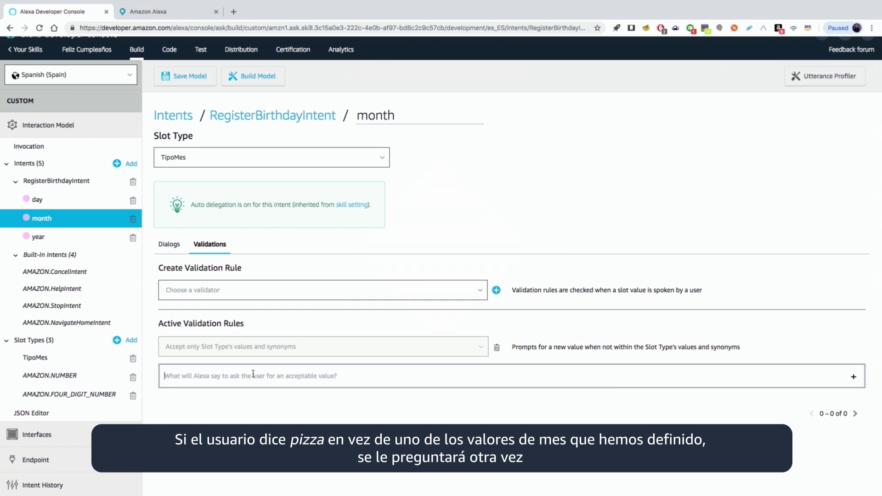
text(dime)
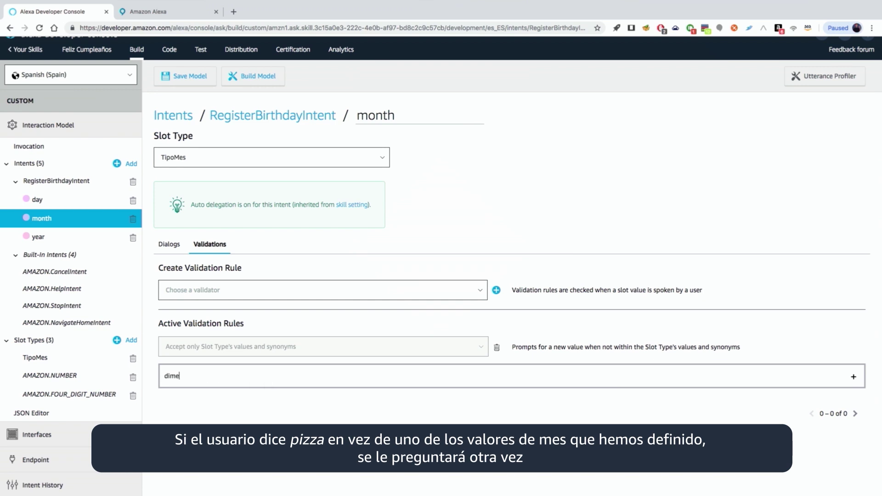
text( un mes válido por favor)
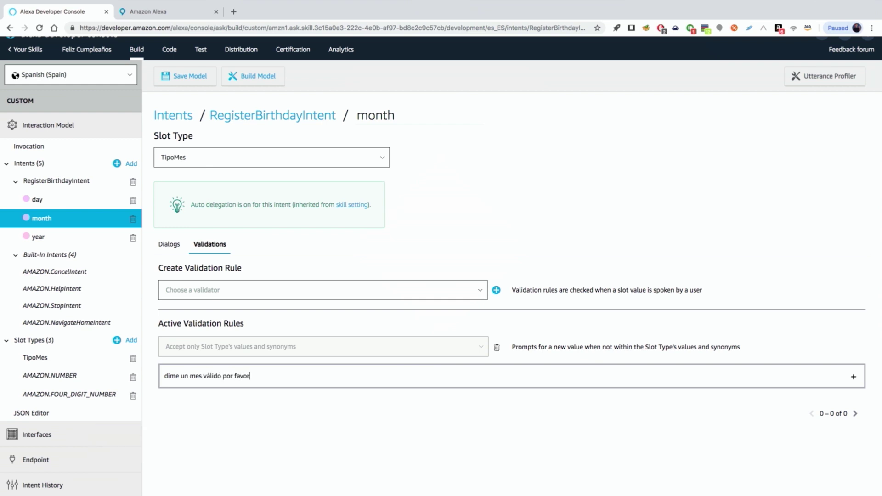
key(Return)
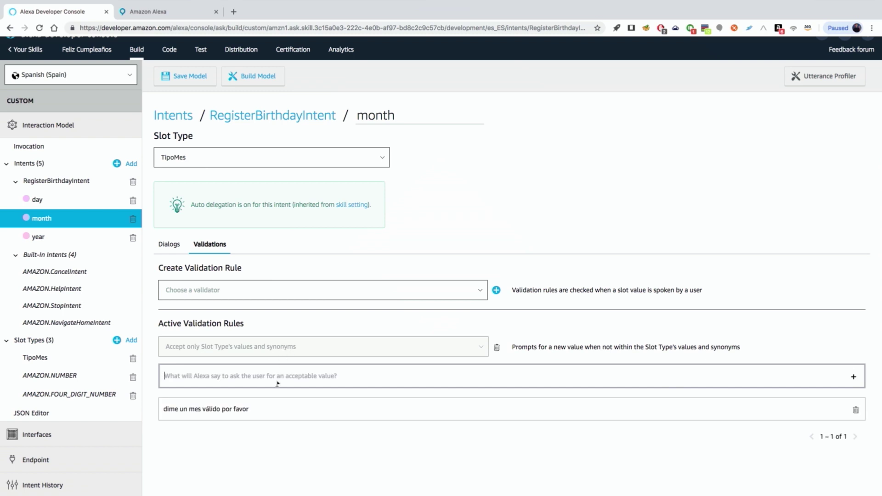
click(183, 82)
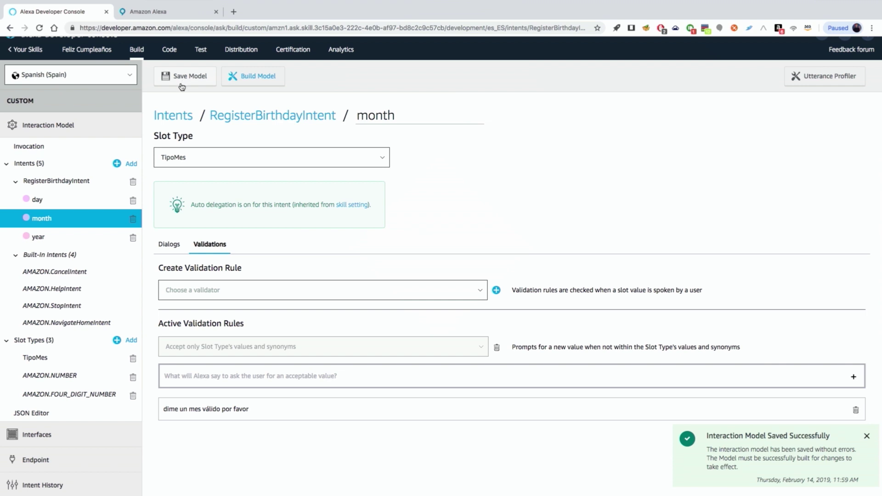
- Add an "Accept greater than or equal to a value" validation rule to the year slot with the value 1900
click(38, 238)
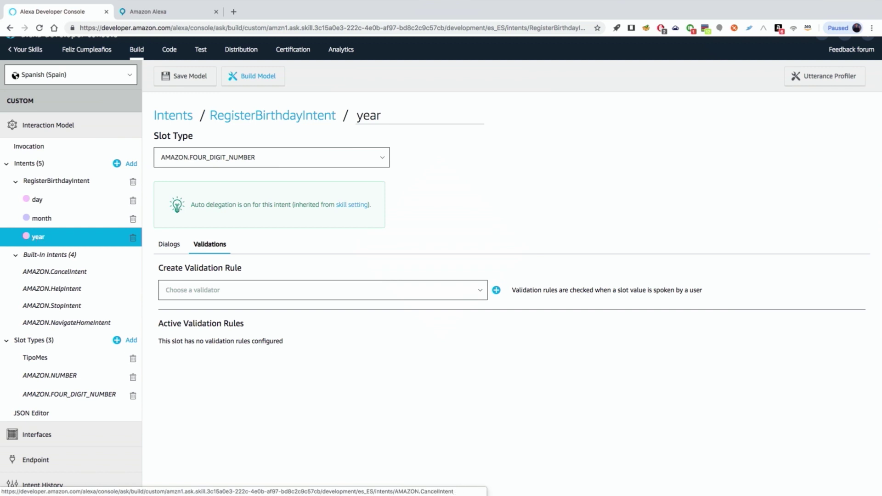
click(479, 291)
scroll(377, 352, down, 5)
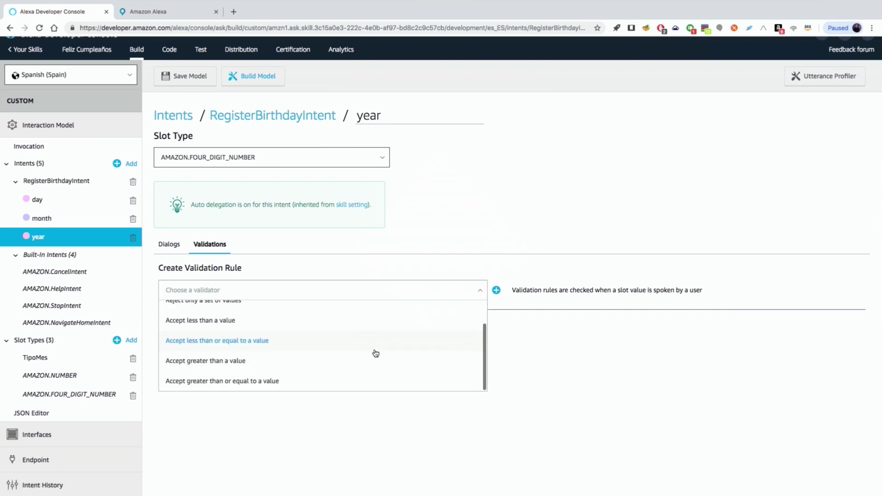
click(354, 362)
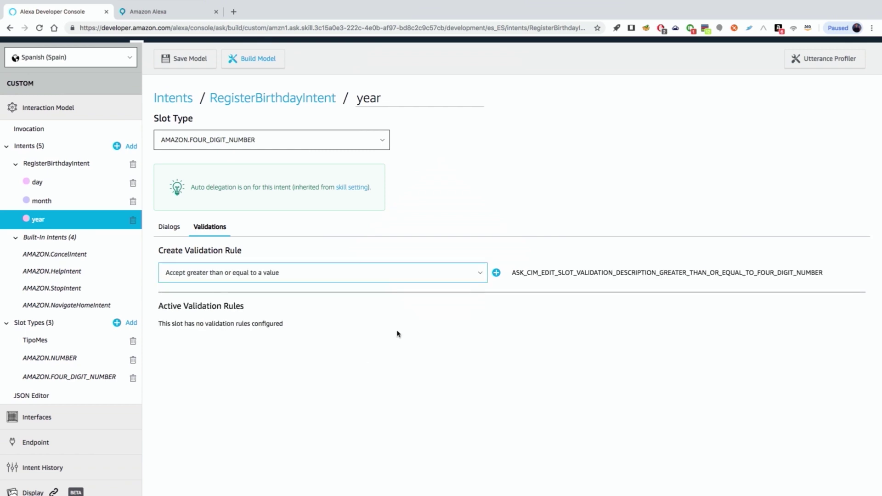
click(496, 273)
click(302, 358)
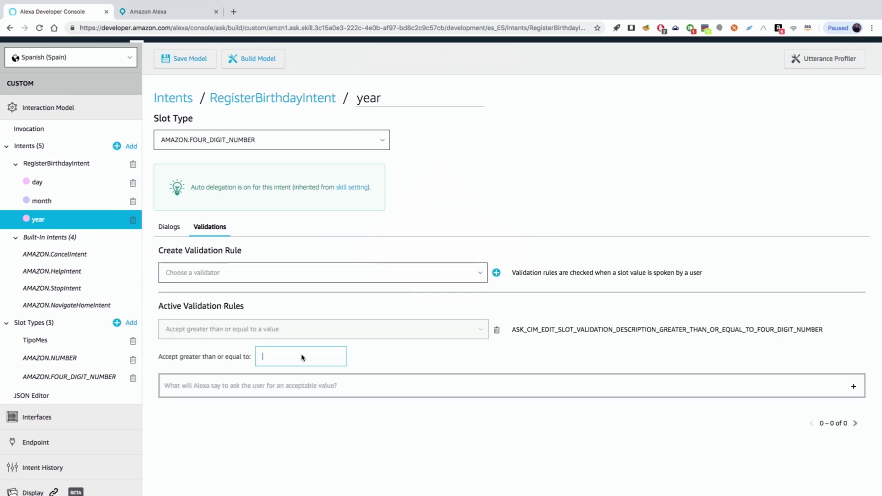
text(1900)
- Add the prompt "No creo que seas tan viejo. Inténtalo otra vez" to the year slot's minimum-value rule
click(259, 388)
text(No)
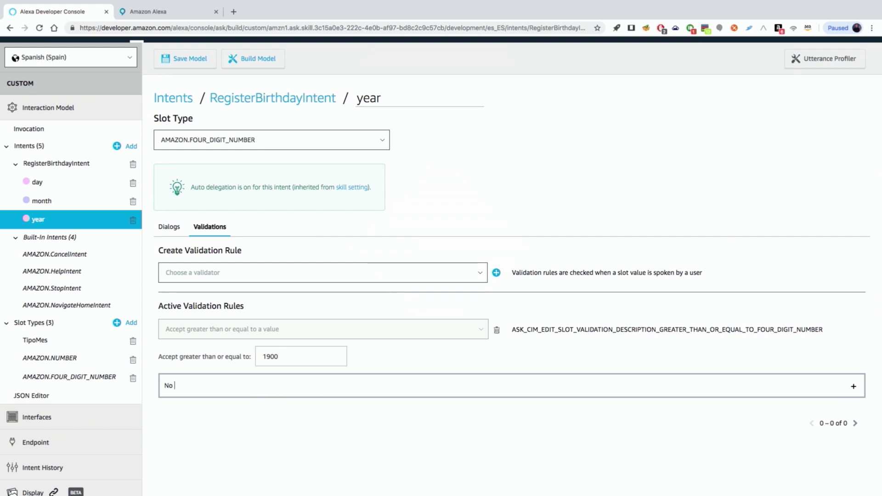
text( creo que seas tan viejo. Int)
text(éntalo otra vez)
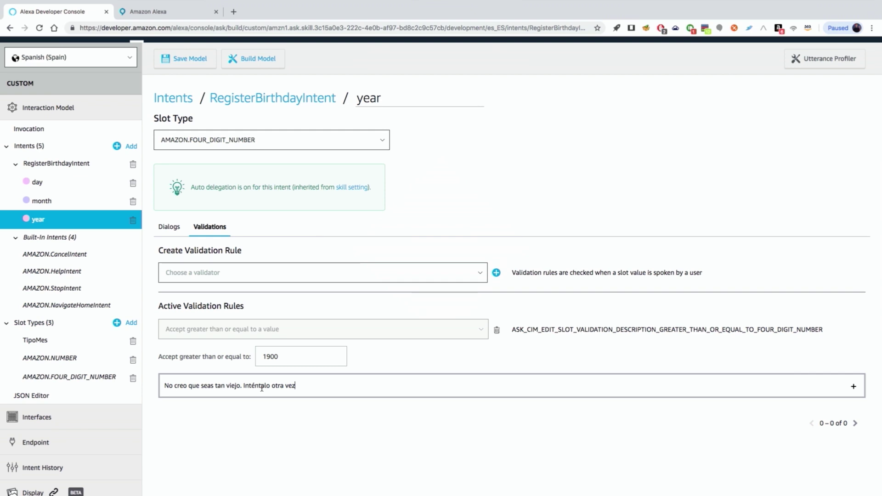
key(Return)
- Add an "Accept less than or equal to a value" validation rule to the year slot with the value 2014
scroll(402, 361, down, 1)
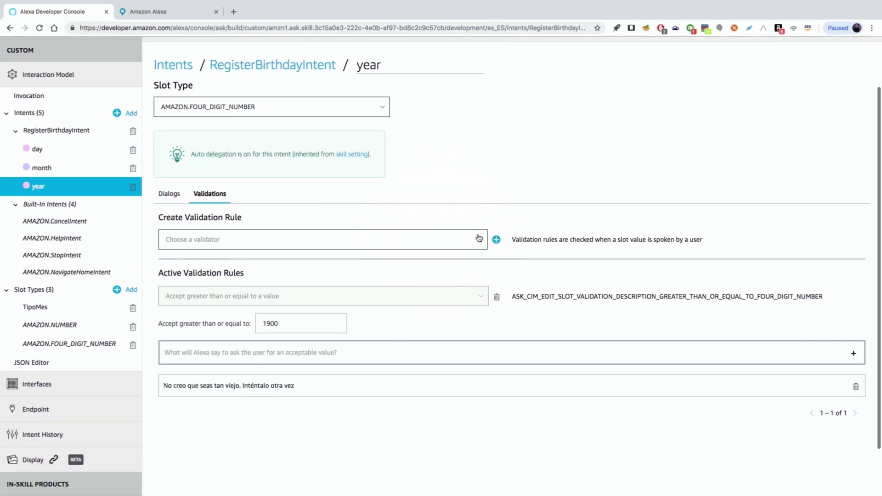
click(482, 241)
scroll(316, 307, down, 1)
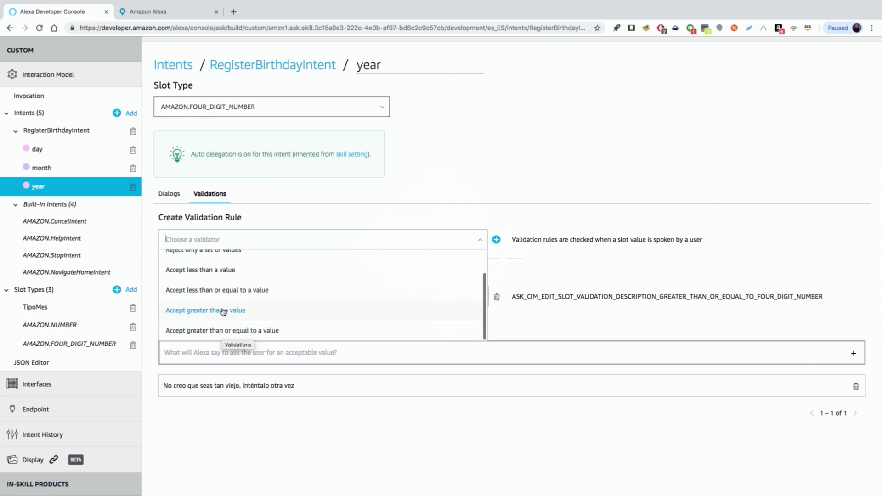
click(224, 294)
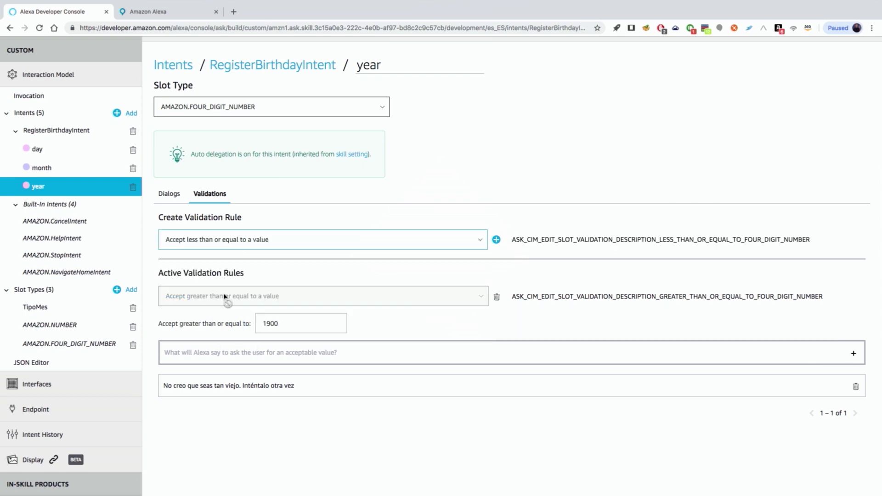
click(496, 240)
scroll(461, 281, down, 3)
click(269, 394)
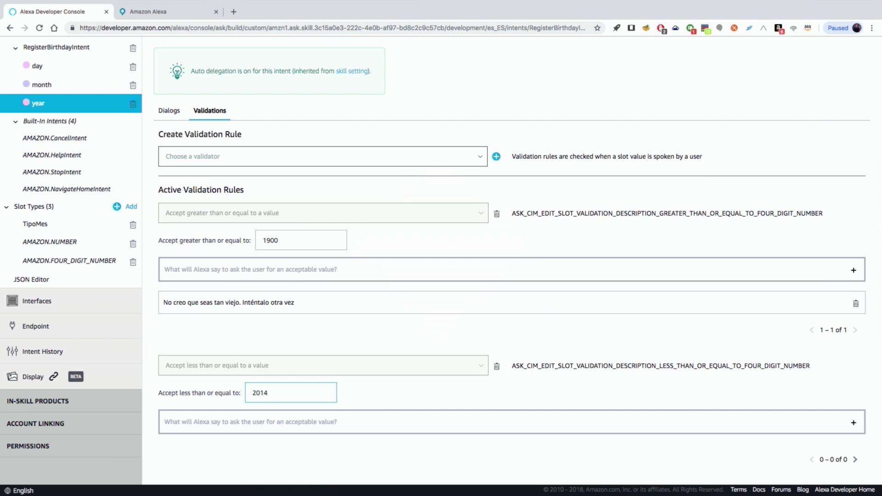
text(2014)
- Add the prompt "No creo que seas tan joven. Inténtalo otra vez" to the year slot's maximum-value rule and save the model
click(249, 424)
text(No creo que e)
text(eas tan joven. Inténtalo otra ve)
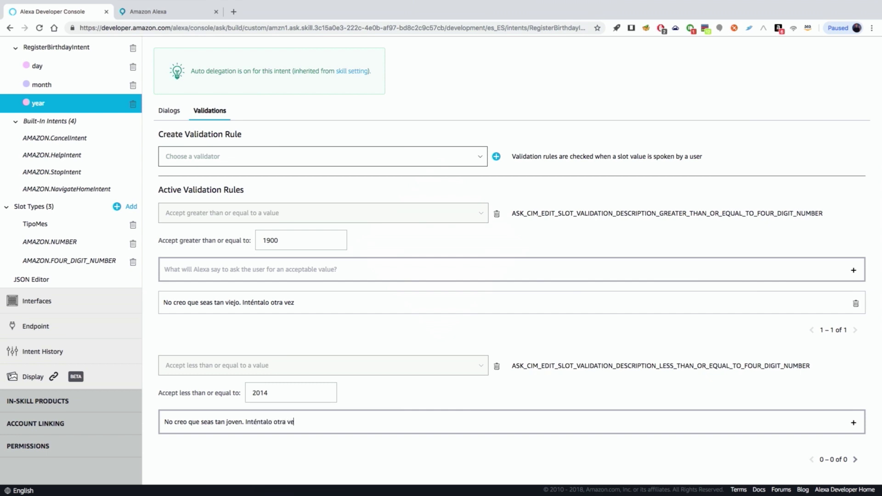
key(Return)
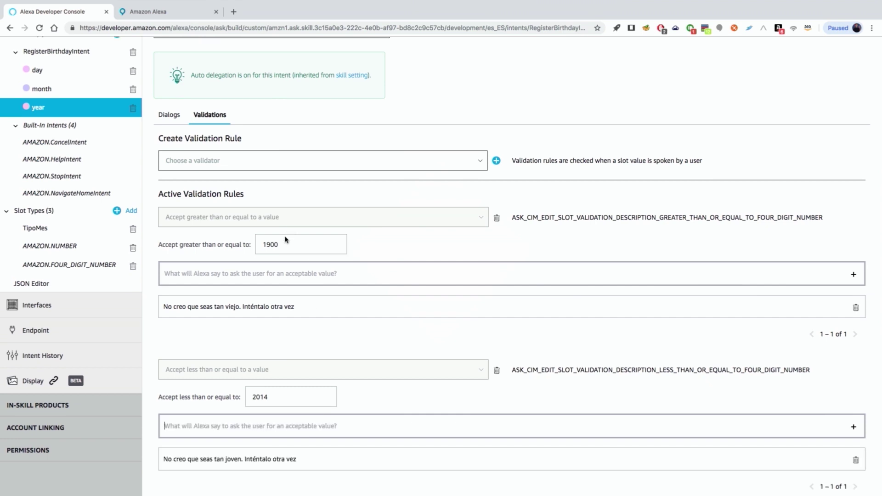
scroll(286, 241, up, 5)
click(183, 89)
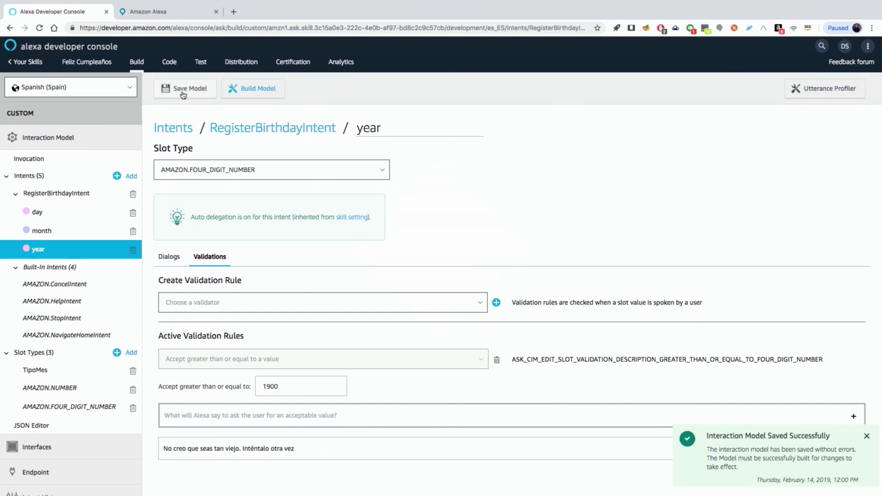
- Examine the validations of the day, month and year slots in the dialog section of the interaction model's JSON
scroll(92, 381, down, 1)
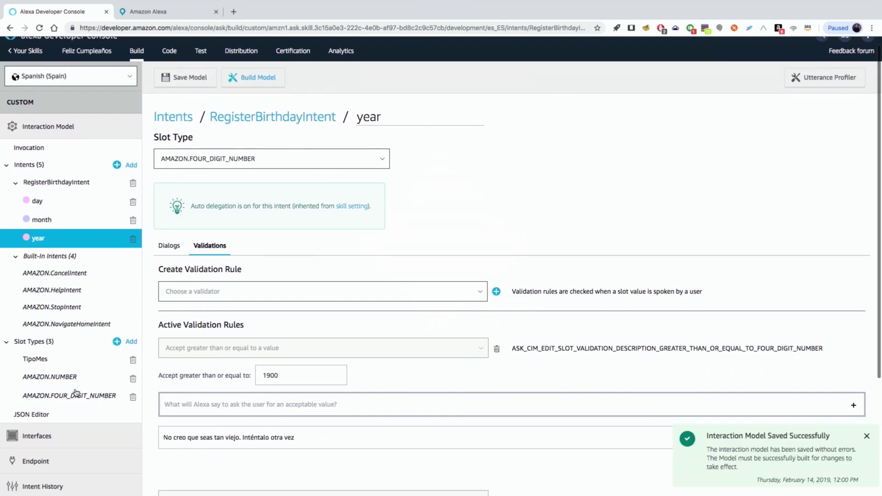
click(38, 415)
click(400, 371)
scroll(400, 372, down, 5)
scroll(400, 372, down, 15)
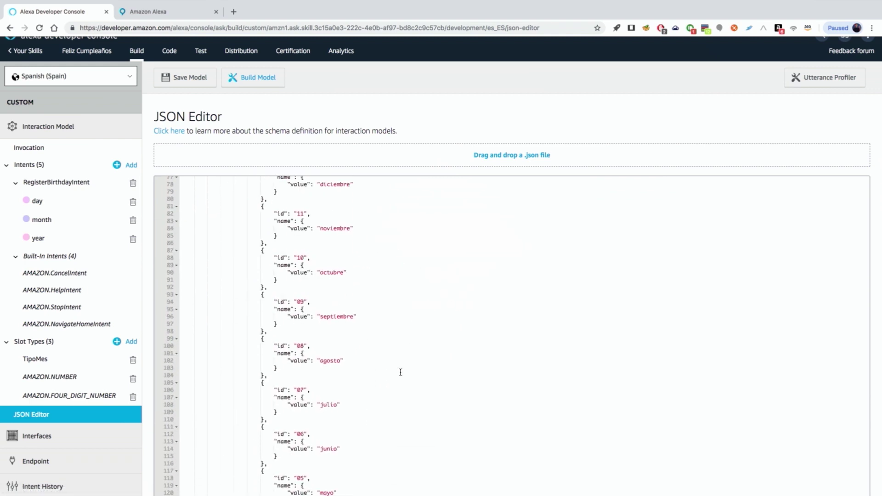
scroll(400, 372, down, 1)
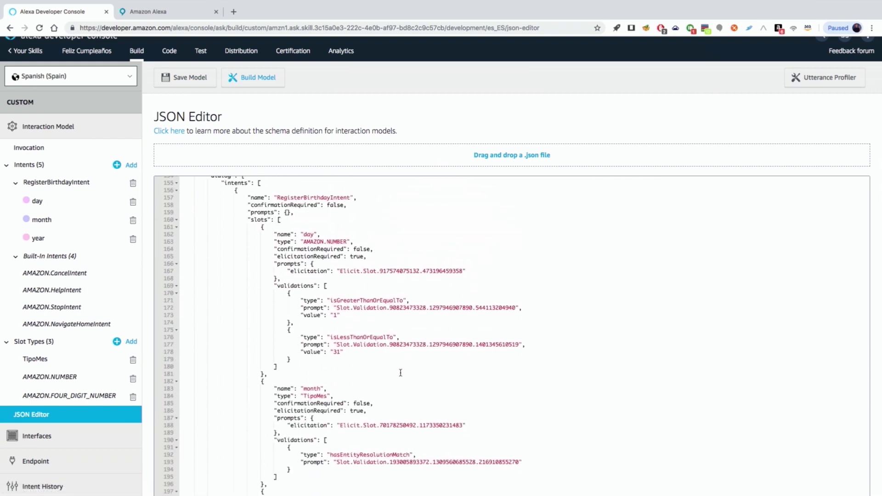
scroll(367, 343, down, 5)
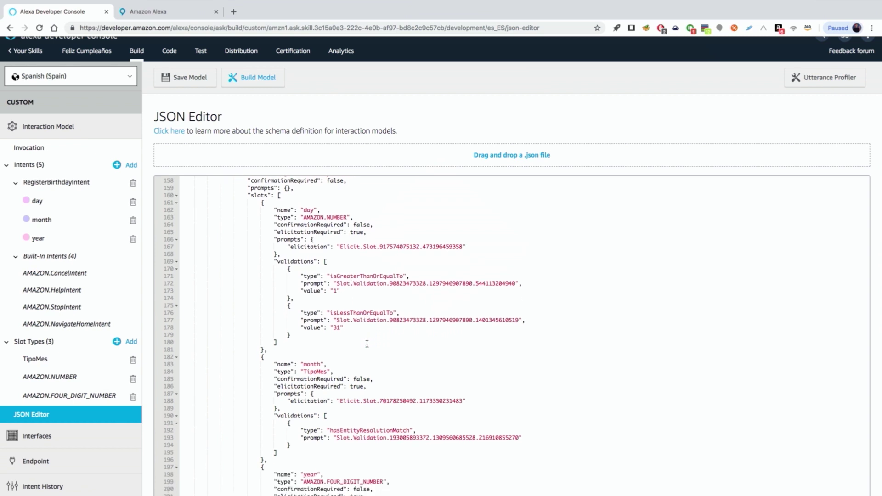
scroll(366, 345, down, 1)
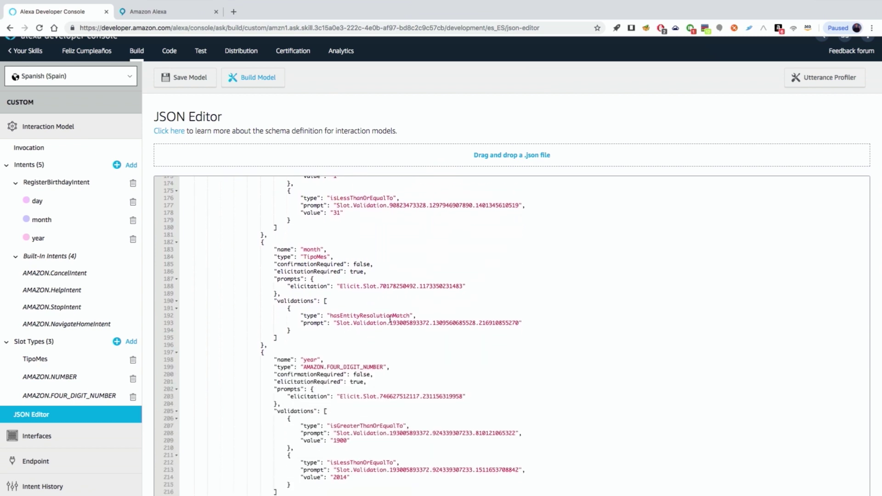
scroll(369, 333, down, 5)
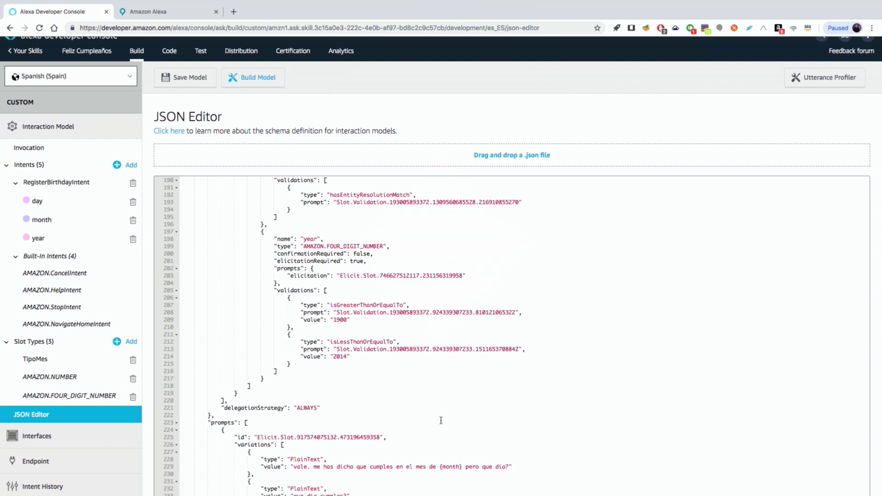
scroll(386, 390, up, 1)
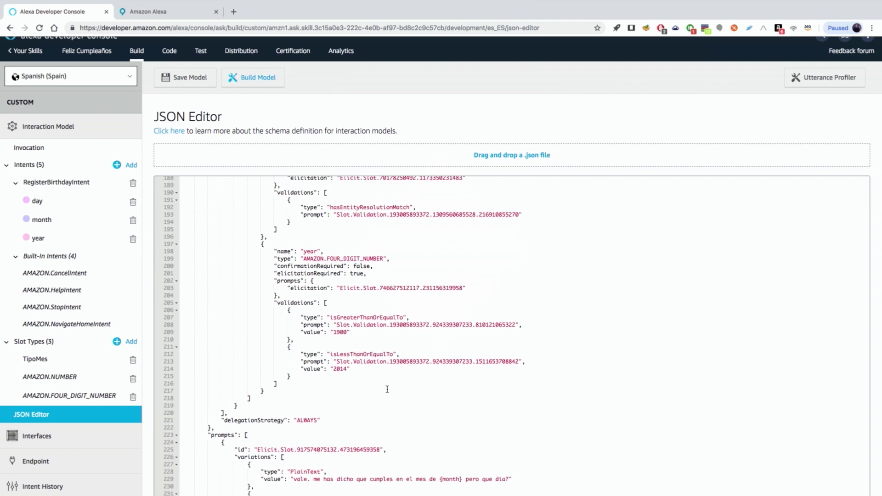
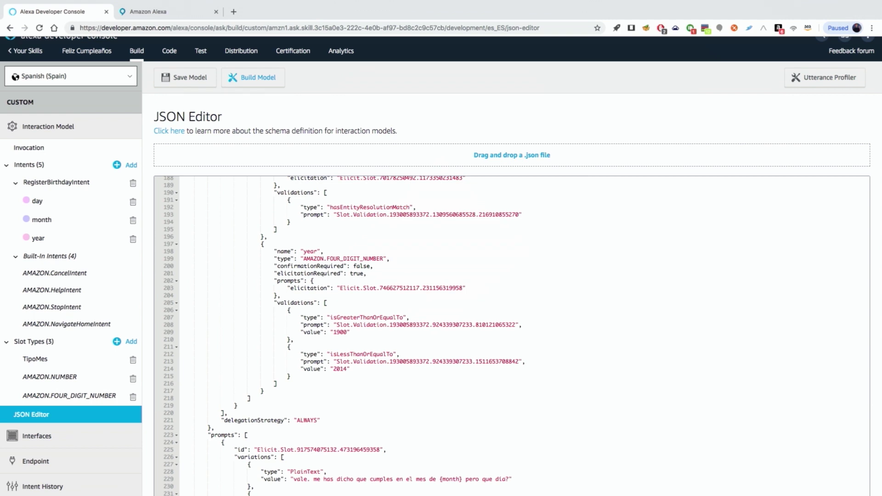
- Replace the whole interaction model JSON with the prepared version from the clipboard, then save and build the model
click(376, 296)
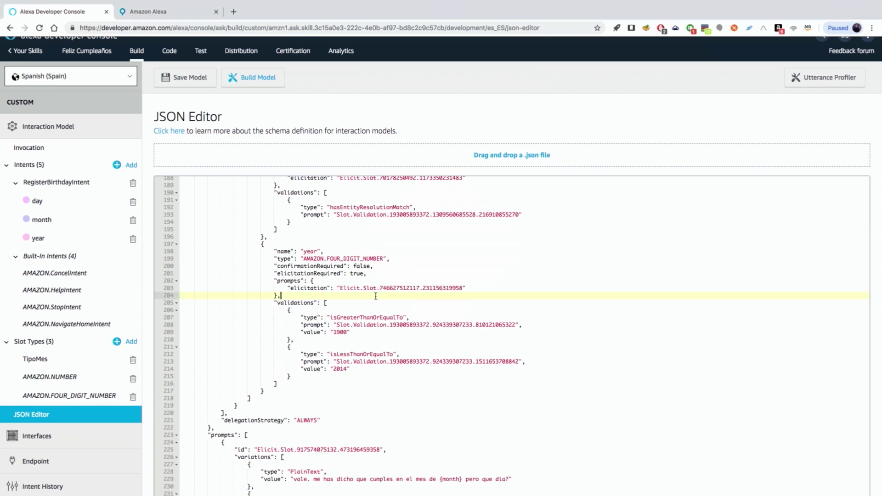
key(ctrl+a)
key(ctrl+v)
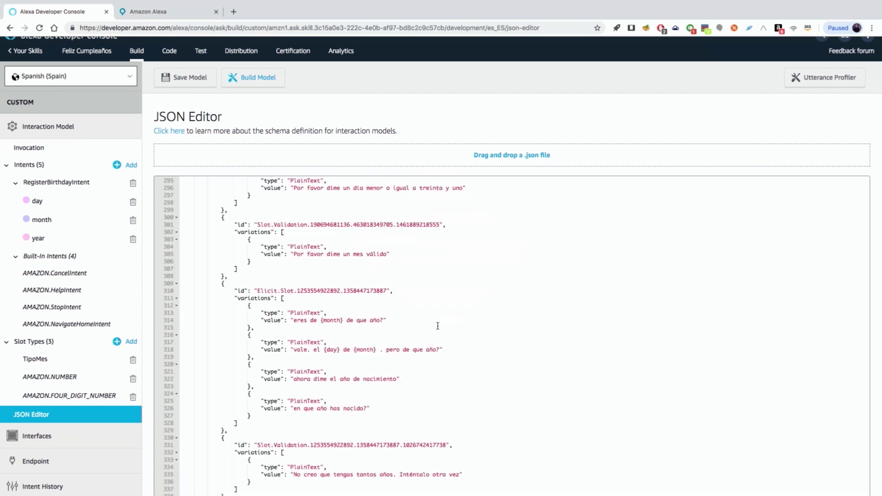
scroll(436, 326, up, 5)
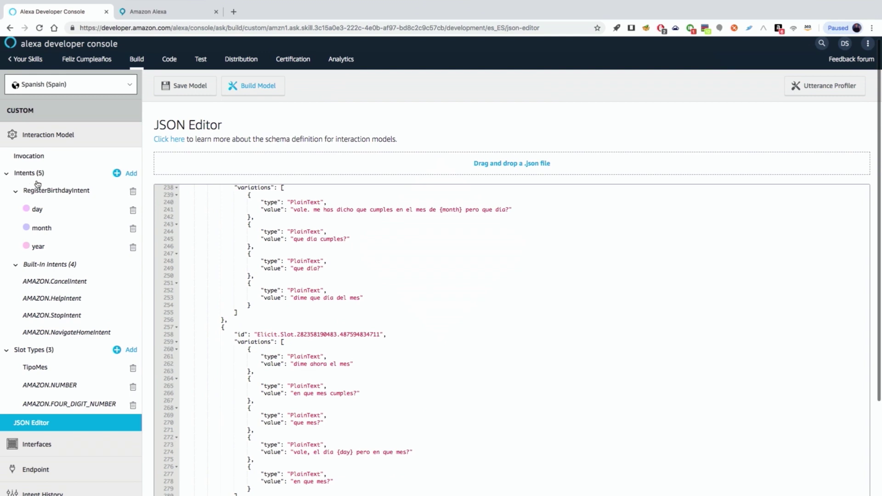
click(178, 93)
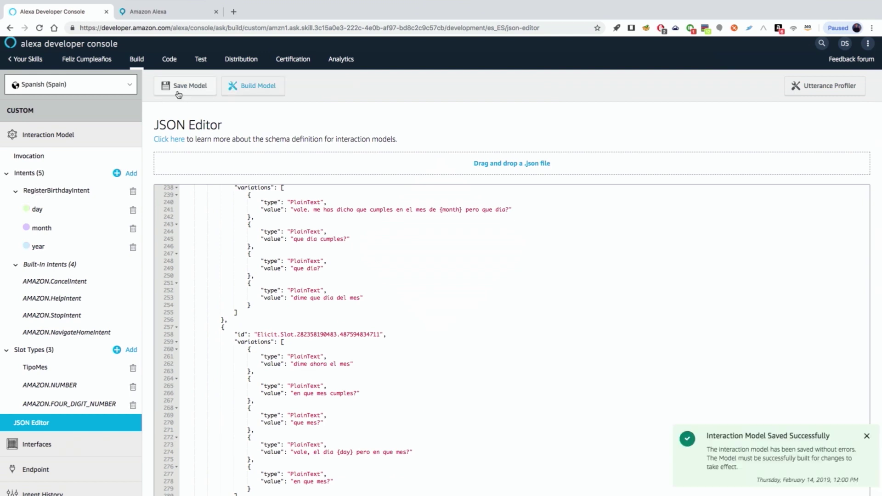
click(247, 90)
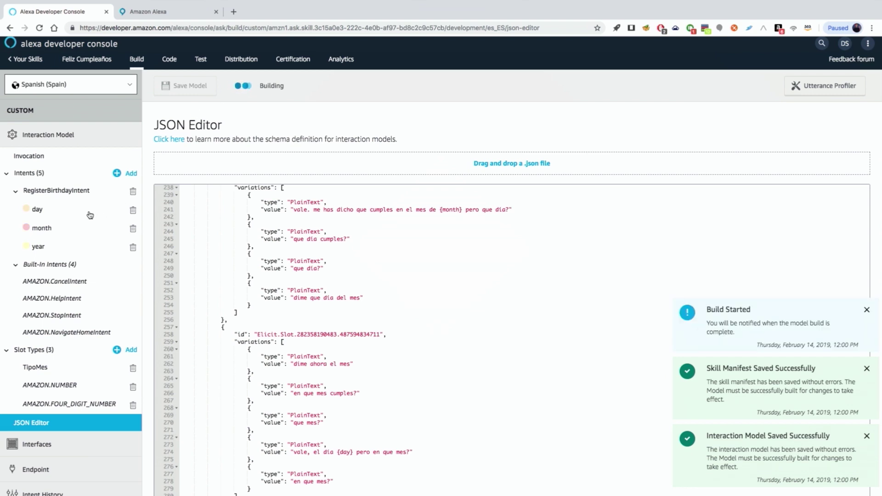
- Review the sample utterances, dialog delegation strategy and slots of RegisterBirthdayIntent
click(51, 193)
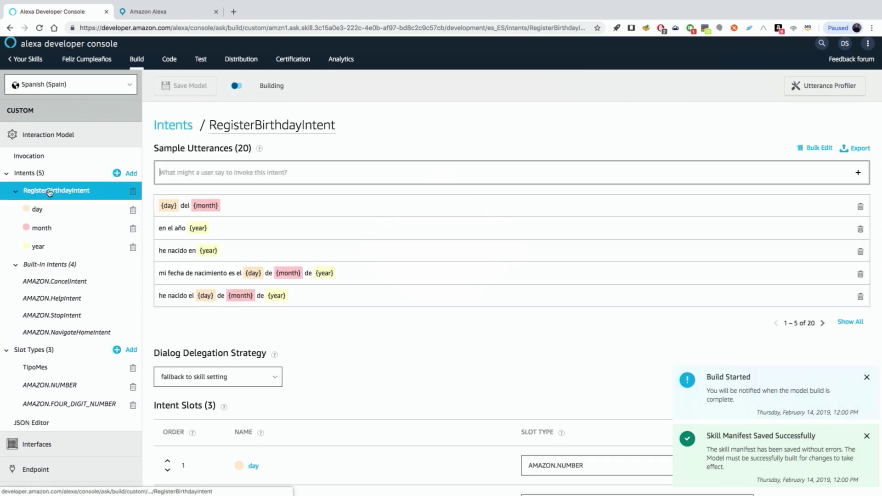
scroll(390, 358, down, 3)
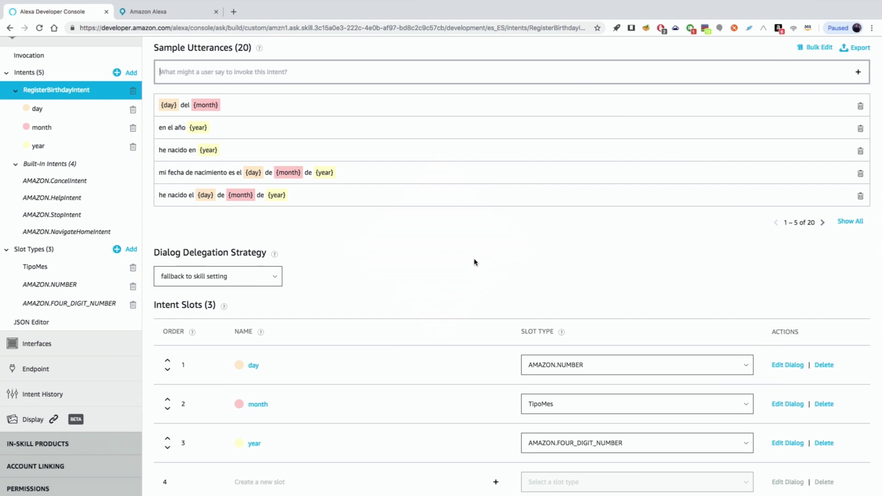
scroll(425, 248, up, 3)
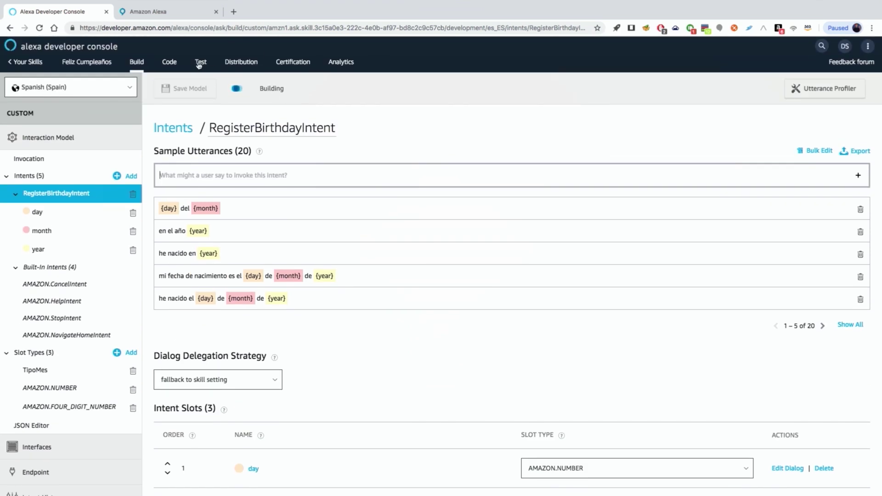
- Replace the contents of package.json in the skill code with the prepared "happy-birthday" version, described as "happy birthday skill"
click(170, 62)
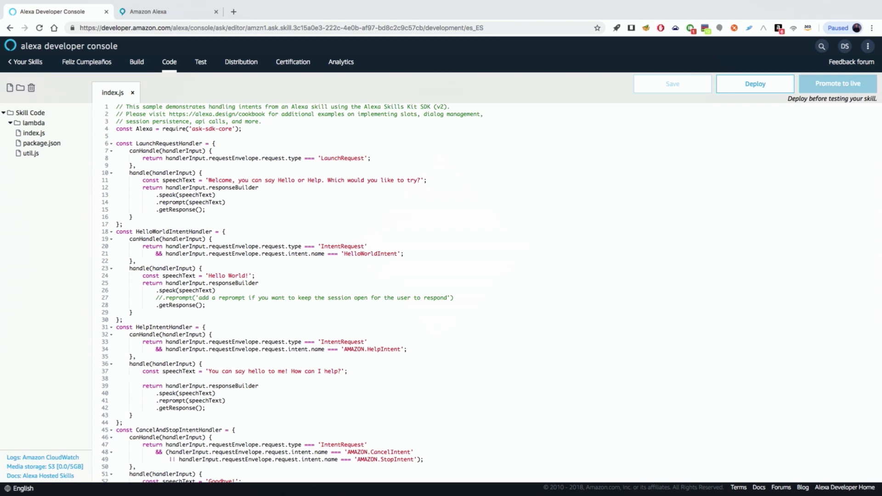
click(56, 145)
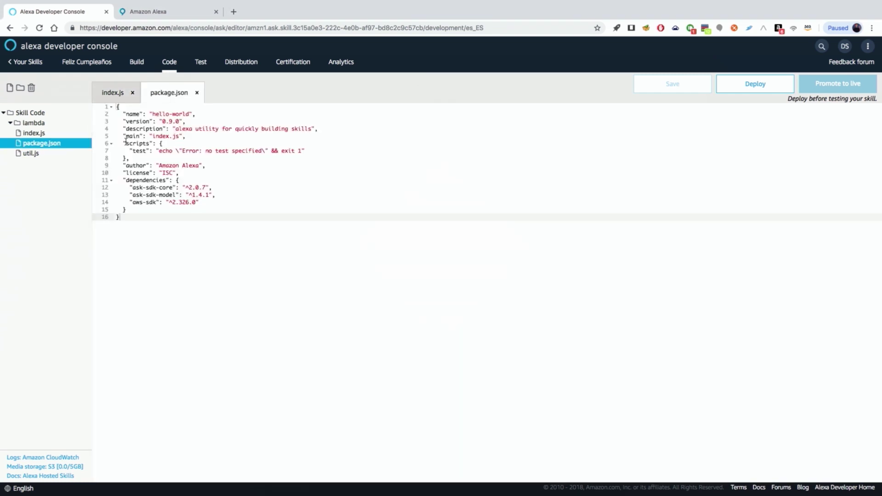
drag(148, 219, 91, 69)
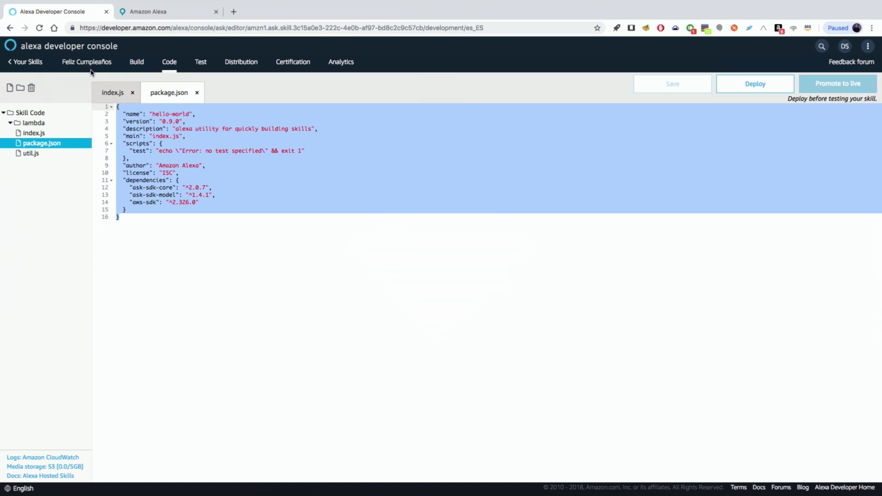
text({   "name": "happy-birthday",   "version": "0.9.0",   "description": "happy birthday skill",   "main": "index.js",   "scripts": {     "test": "echo \"Error: no test specified\" && exit 1"   },   "author": "Amazon Alexa",   "license": "ISC",   "dependencies": {     "ask-sdk-core": "^2.0.7",     "ask-sdk-model": "^1.4.1",     "aws-sdk": "^2.326.0",     "i18next": "^10.5.0",     "i18next-sprintf-postprocessor": "^0.2.2"   } })
- Check the i18next and i18next-sprintf-postprocessor dependencies in package.json and switch to index.js
click(203, 174)
drag(272, 217, 130, 210)
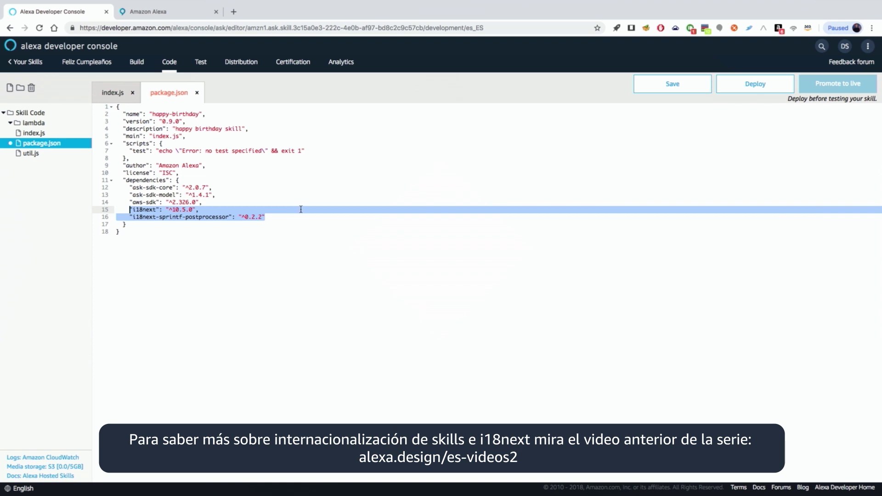
click(263, 217)
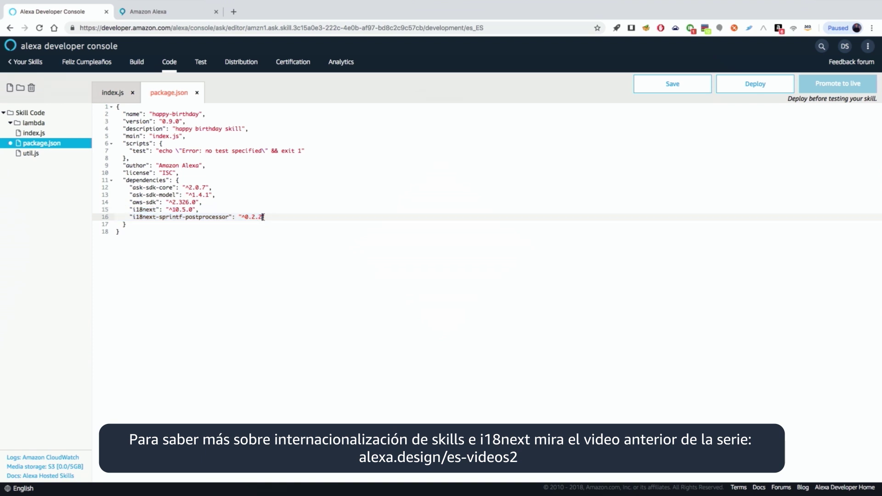
click(110, 93)
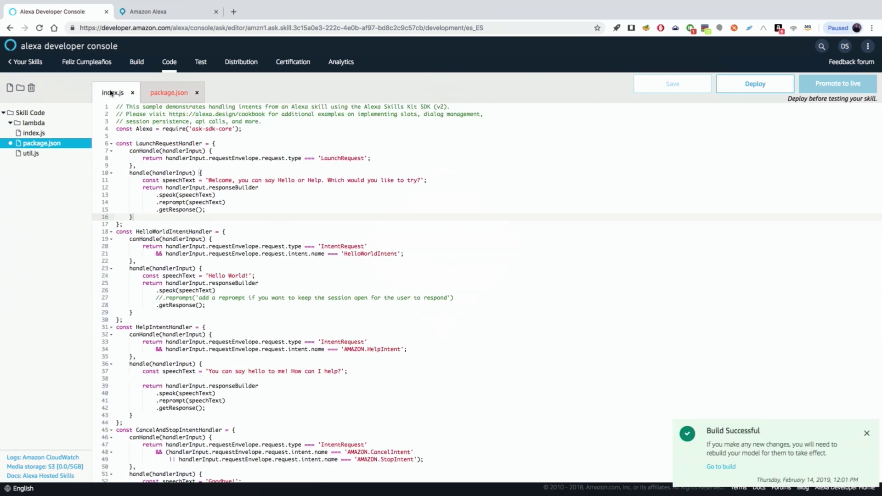
- Change the intent name checked in HelloWorldIntentHandler to 'RegisterBirthdayIntent' and save index.js
click(376, 262)
drag(397, 255, 344, 254)
click(379, 253)
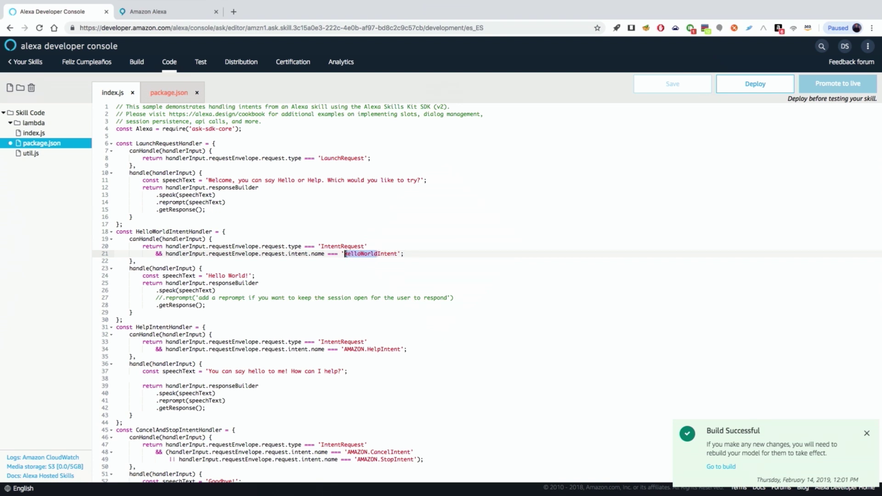
text(Register)
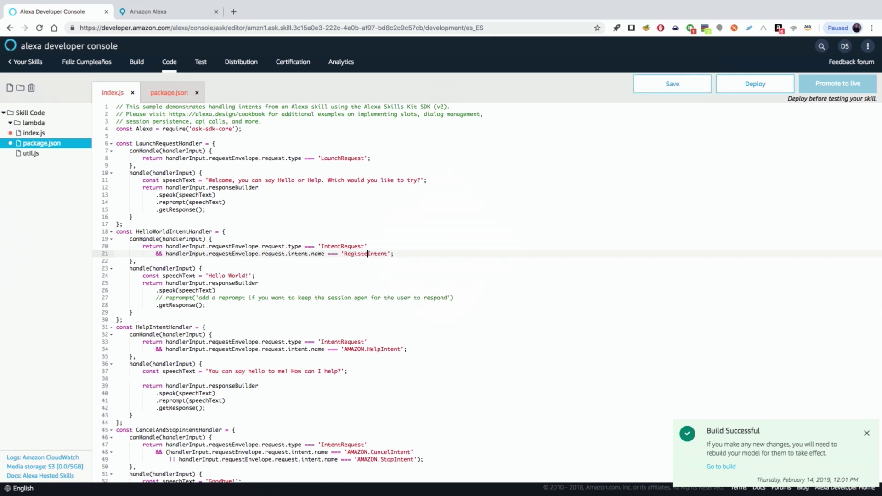
text(Birthday)
drag(487, 252, 494, 247)
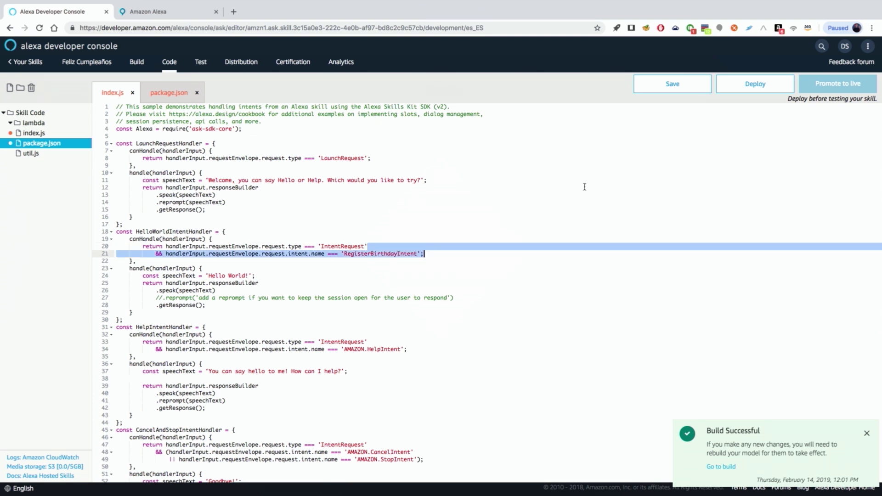
click(668, 86)
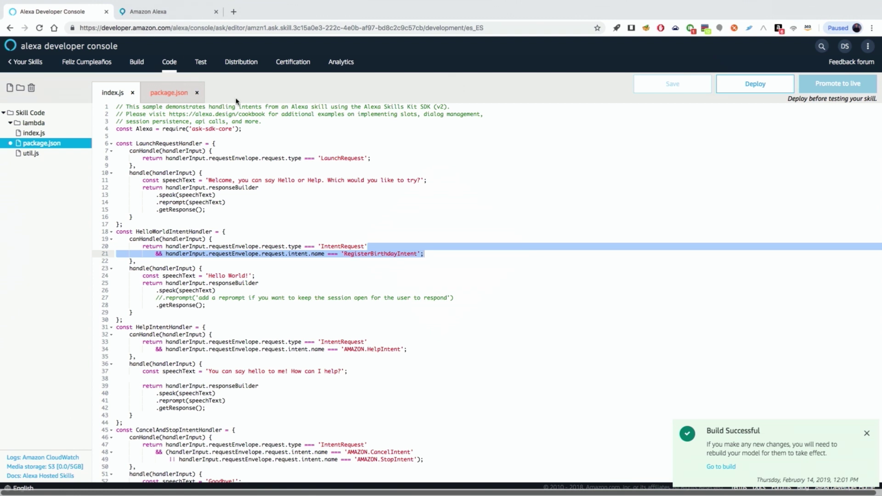
- Add commented i18n dependencies below the ask-sdk-core import, requiring 'i18next' as i18n and 'i18next-sprintf-postprocessor' as sprintf
click(252, 129)
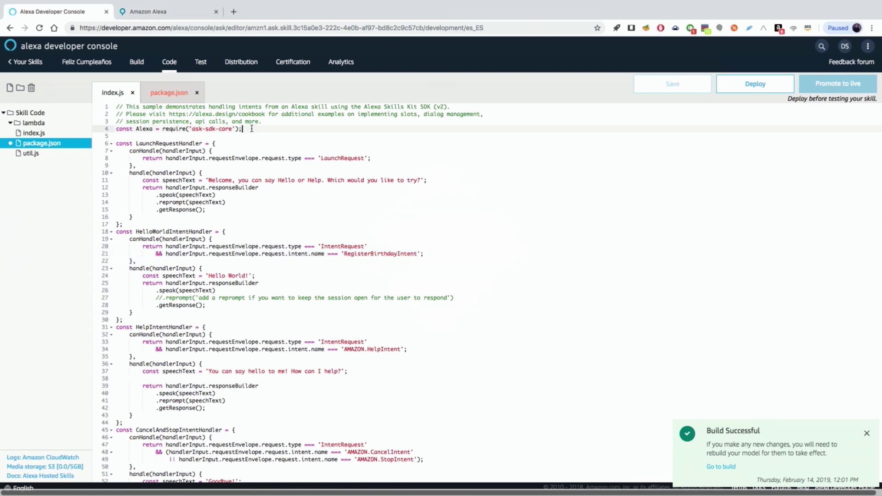
key(Return)
key(Return)
text(// i18n dependencies. i18n is the main module, sprintf allows us to include variables with '%s'. const i18n = require('i18next'); const sprintf = require('i18next-sprintf-postprocessor');)
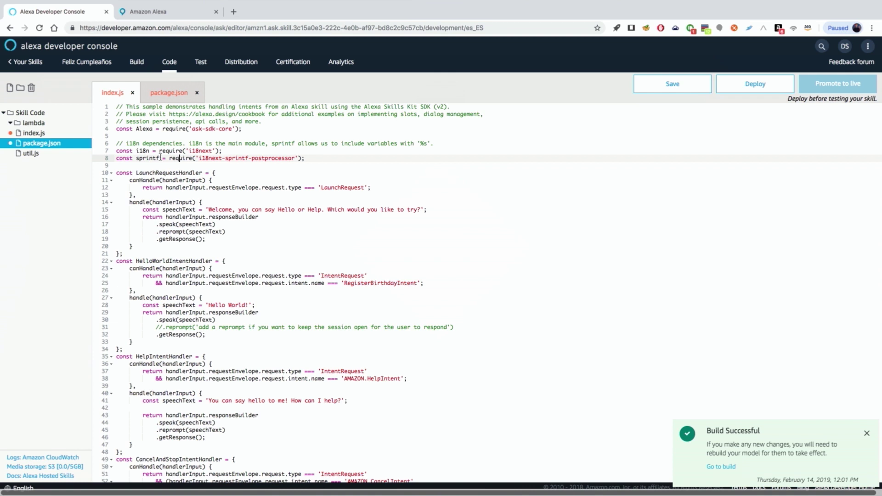
drag(305, 158, 102, 157)
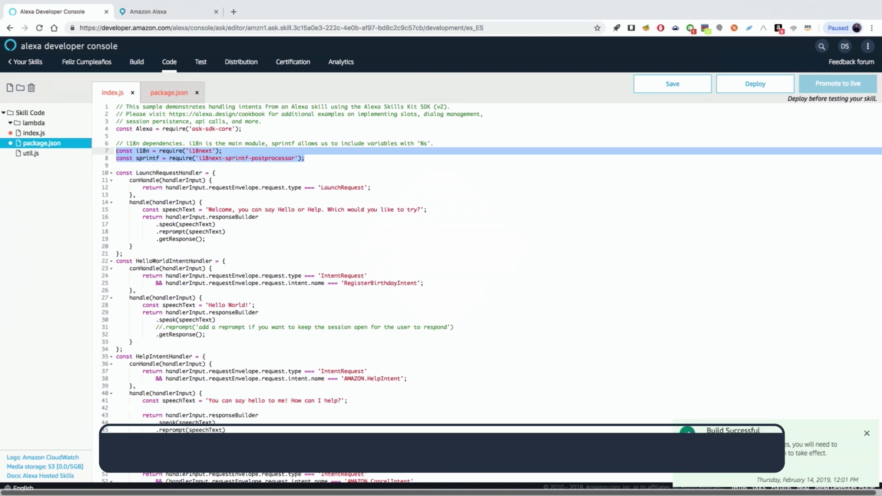
- Insert the commented languageStrings object below the imports, with the Spanish (es) translations from WELCOME_MSG to ERROR_MSG
click(313, 158)
key(Return)
key(Return)
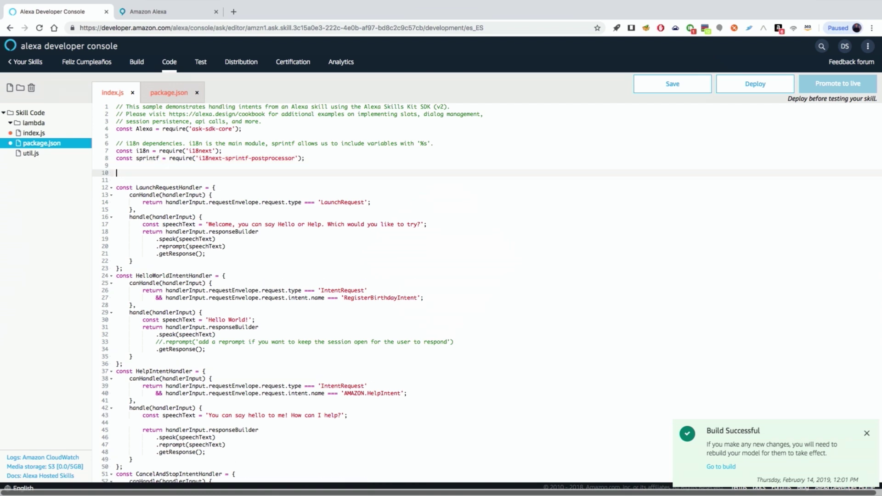
text(// We create a language strings object containing all of our strings. // The keys for each string will then be referenced in our code // e.g. requestAttributes.t('WELCOME_MSG') const languageStrings = {   es:{     translation: {       WELCOME_MSG:  'Bienvenido! Dime. Cuando es tu fecha de cumpleaños?',       BIRTHDAY_MSG: 'Tu fecha de cumpleaños es el %s de %s de %s',       HELP_MSG: 'Por favor dime el día, mes y año de tu nacimiento',       GOODBYE_MSG: 'Hasta luego!',       REFLECTOR_MSG: 'Acabas de activar %s',       FALLBACK_MSG: 'Lo siento, no se nada sobre eso. Por favor inténtalo otra vez.',       ERROR_MSG: 'Lo siento, ha habido un problema. Por favor inténtalo otra vez.'     }   } })
- Review the Spanish welcome, birthday and help messages in languageStrings, including the %s placeholders in BIRTHDAY_MSG
click(263, 211)
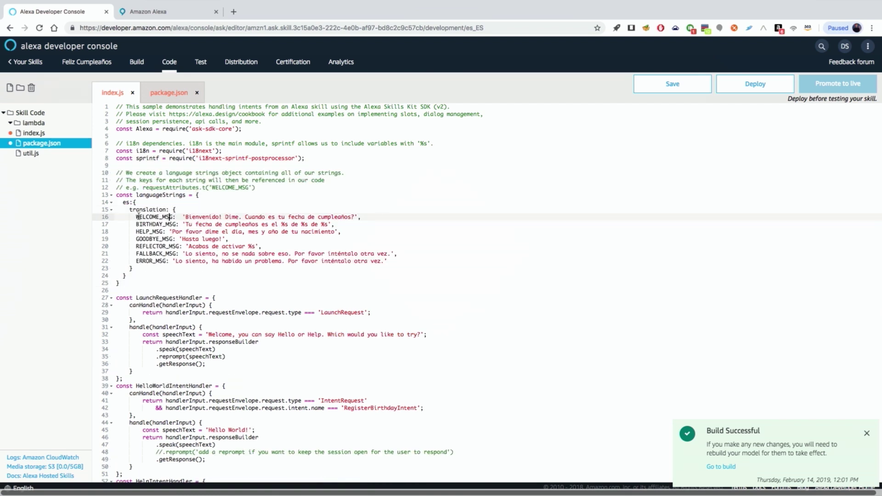
drag(136, 216, 347, 216)
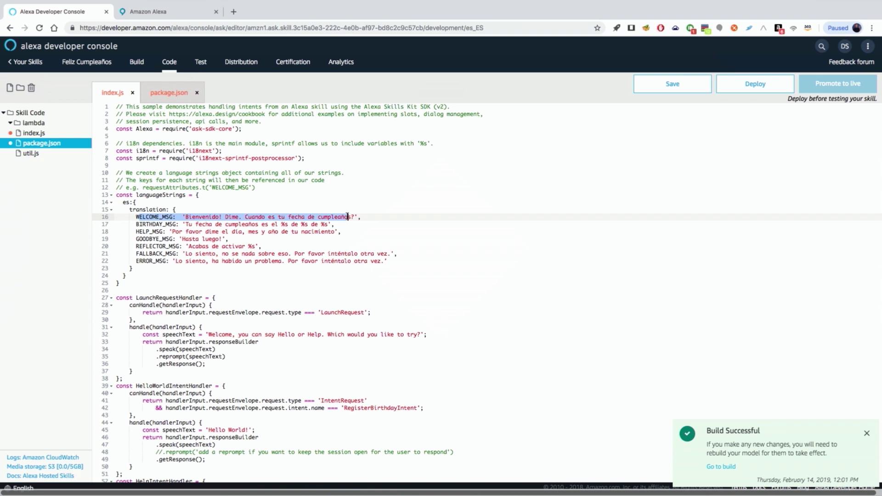
click(240, 234)
drag(136, 224, 321, 225)
click(290, 225)
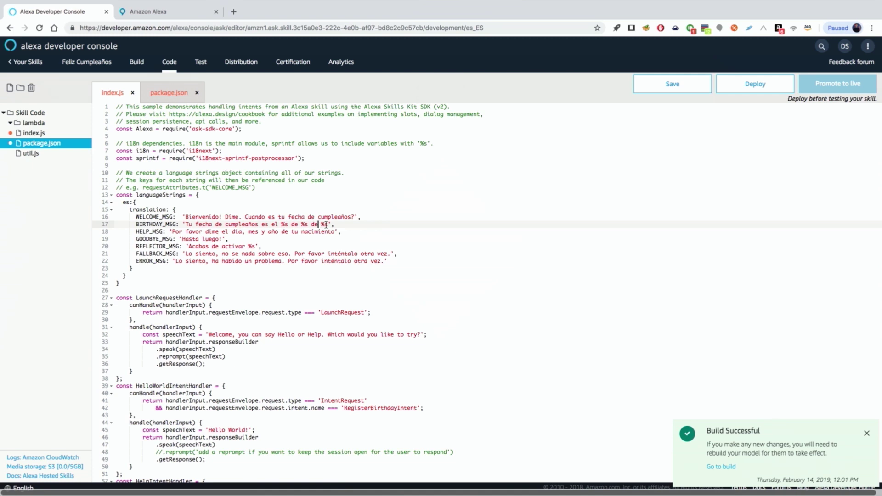
drag(146, 232, 232, 234)
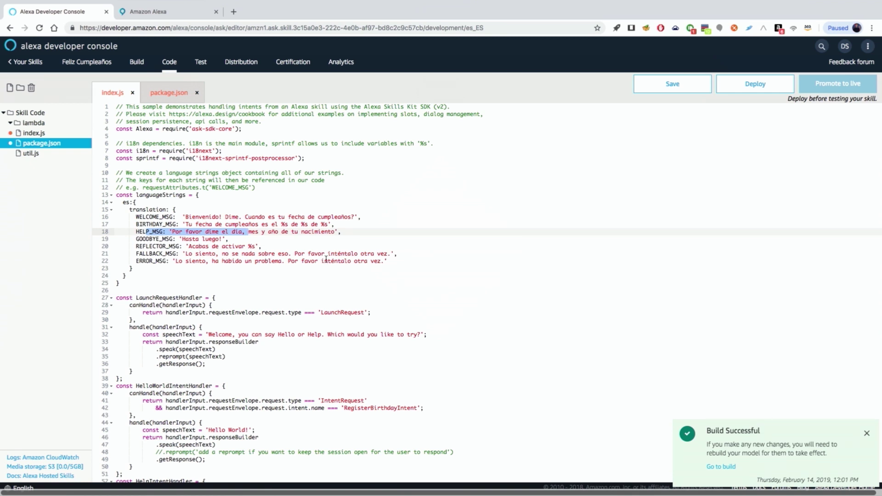
click(196, 269)
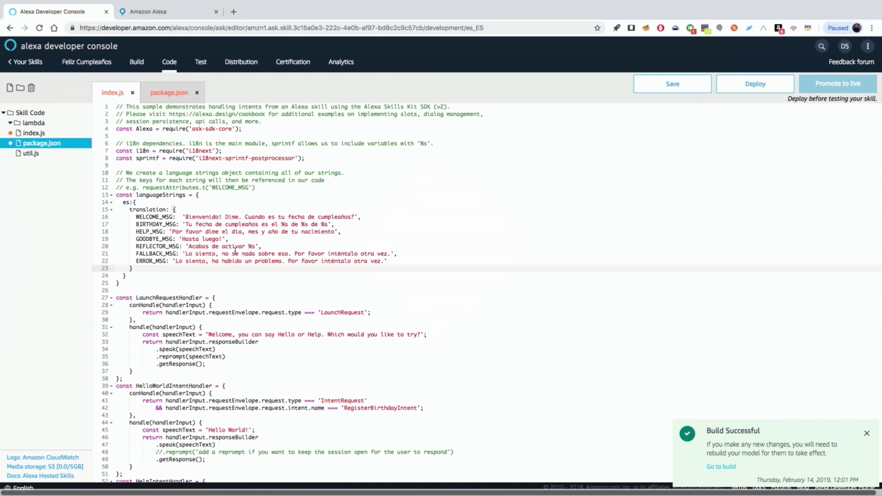
- Insert the LocalizationRequestInterceptor code, which binds the translation function 't' to the request attributes, between ErrorHandler and the exports.handler section
scroll(237, 245, down, 3)
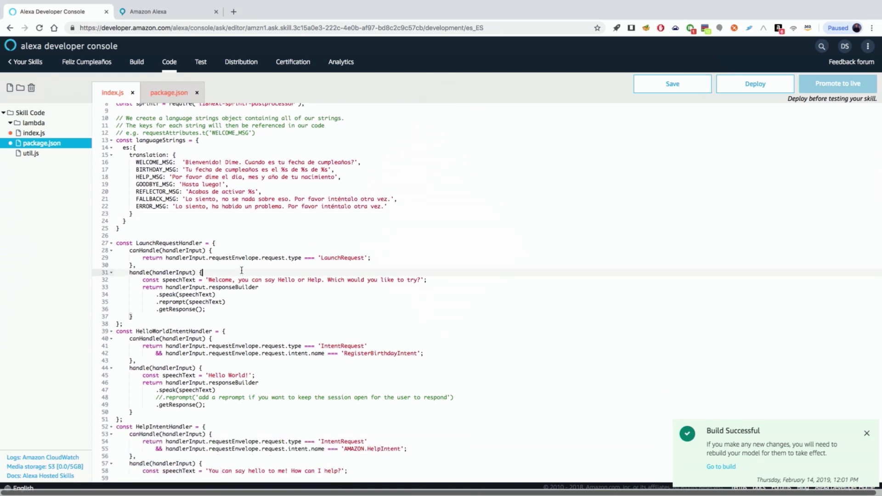
scroll(247, 271, down, 20)
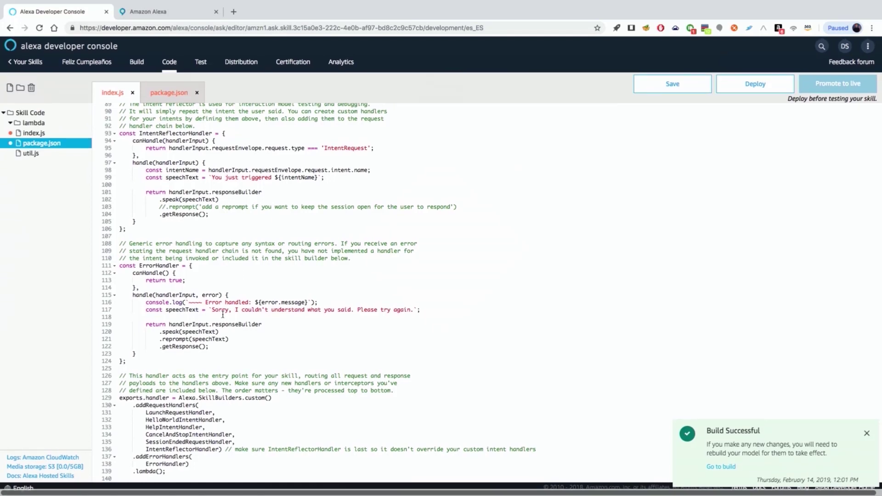
click(143, 362)
key(Return)
key(Return)
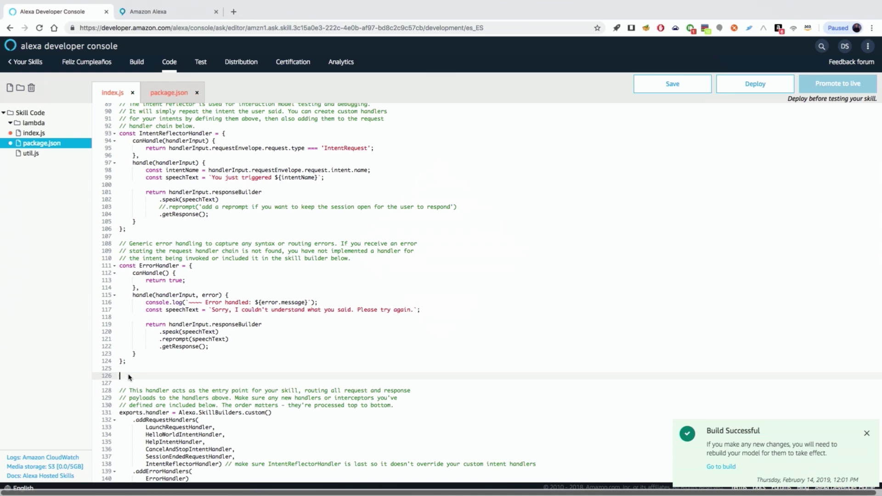
text(// This request interceptor will bind a translation function 't' to the requestAttributes. const LocalizationRequestInterceptor = {   process(handlerInput) {     const localizationClient = i18n.use(sprintf).init({       lng: handlerInput.requestEnvelope.request.locale,       overloadTranslationOptionHandler: sprintf.overloadTranslationOptionHandler,       resources: languageStrings,       returnObjects: true     });     const attributes = handlerInput.attributesManager.getRequestAttributes();     attributes.t = function (...args) {       return localizationClient.t(...args);     }   } };)
scroll(129, 375, down, 3)
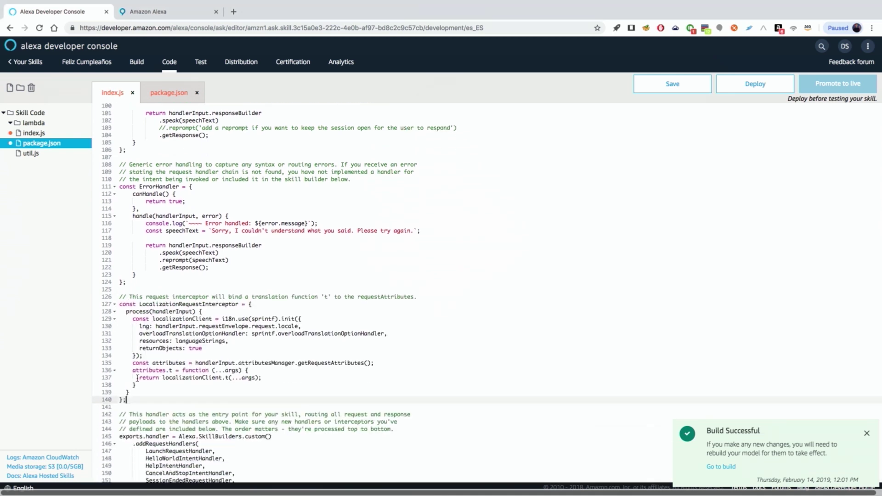
- Examine the interceptor's process function and its localizationClient initialization, including the locale and overloadTranslationOptionHandler settings
click(162, 319)
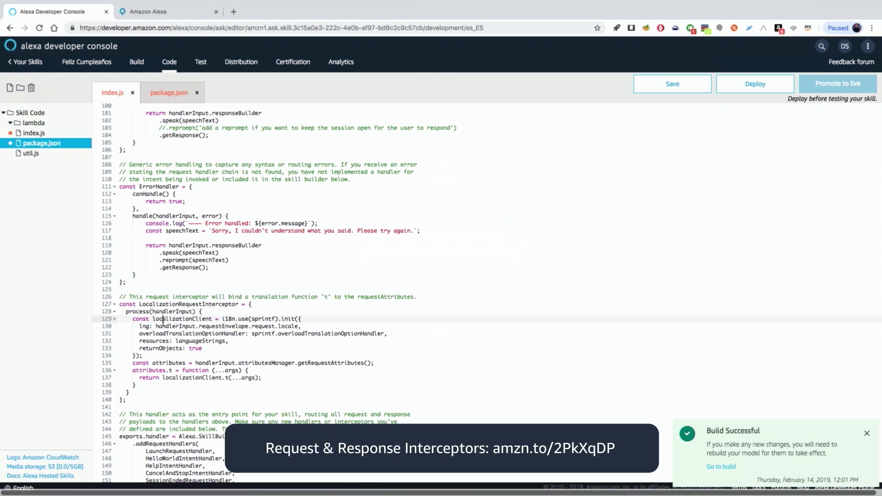
drag(139, 302, 239, 304)
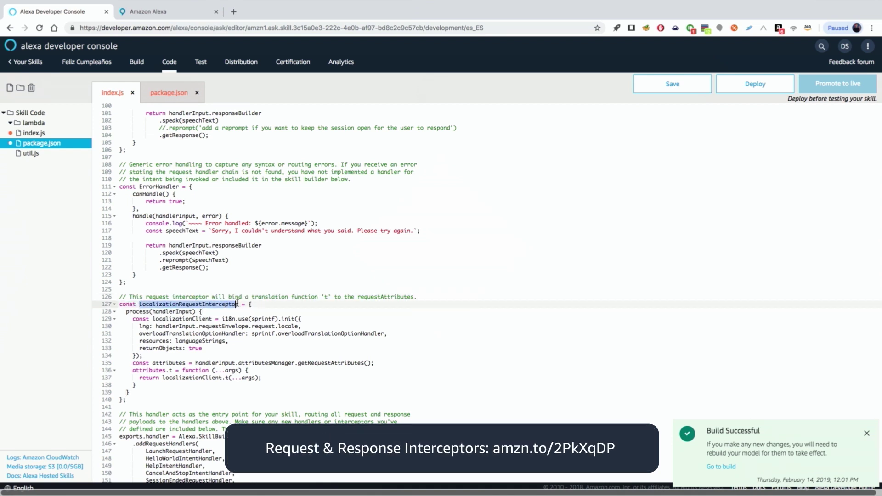
double_click(131, 312)
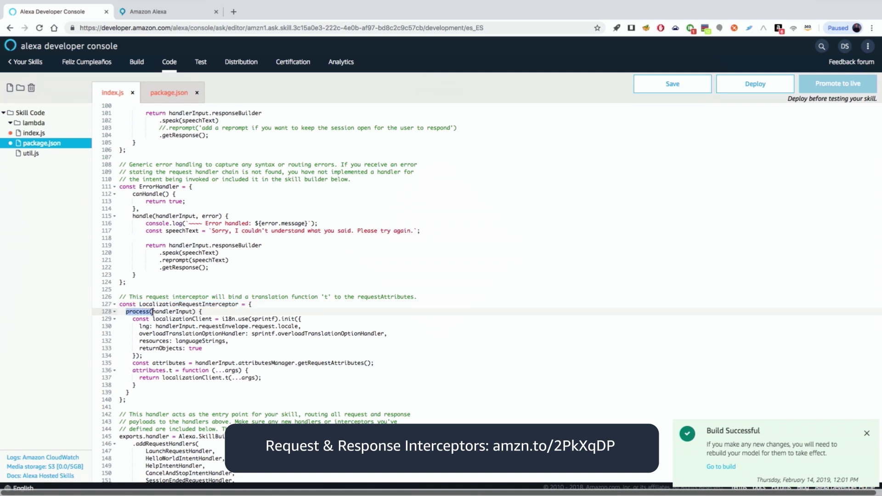
click(149, 319)
drag(132, 319, 145, 356)
click(176, 341)
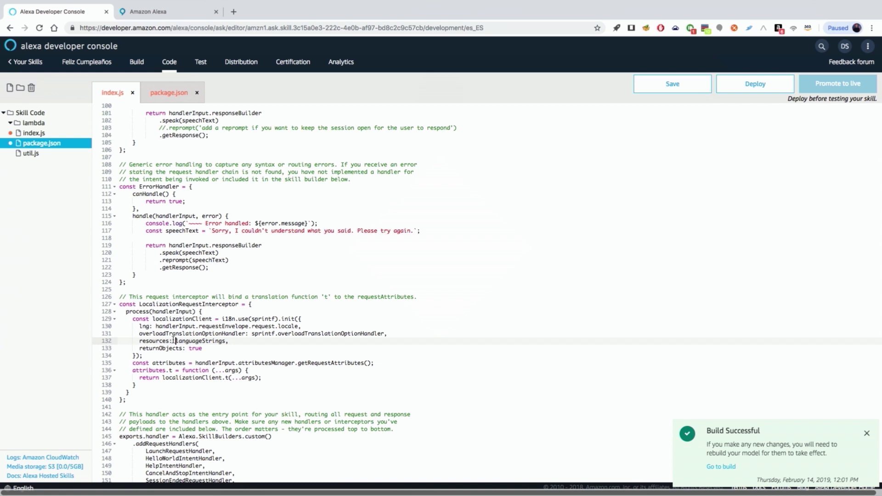
drag(138, 326, 302, 326)
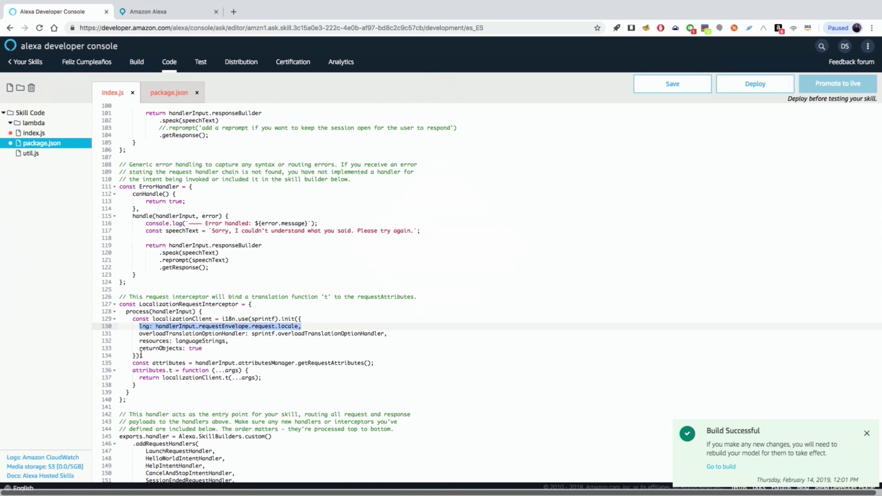
click(169, 356)
drag(138, 334, 390, 337)
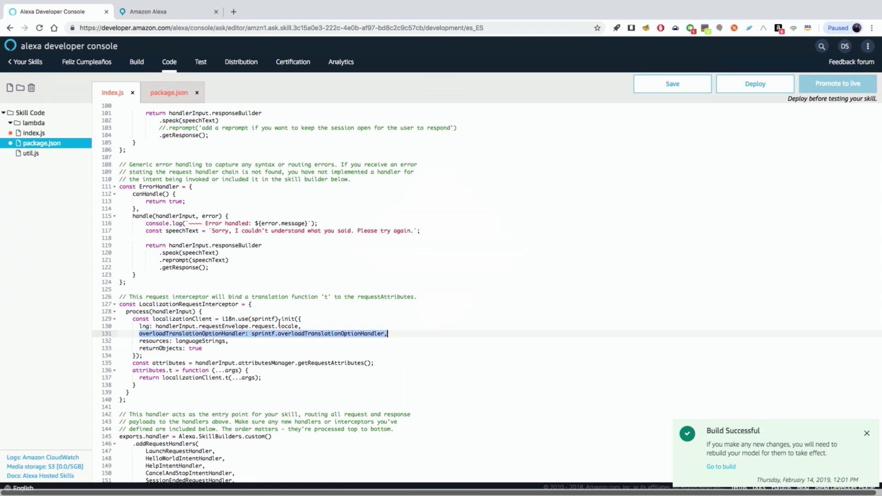
- Compare the sprintf and resources options of the localization client with the BIRTHDAY_MSG placeholders and the languageStrings object
scroll(257, 281, up, 15)
drag(333, 224, 320, 224)
click(305, 224)
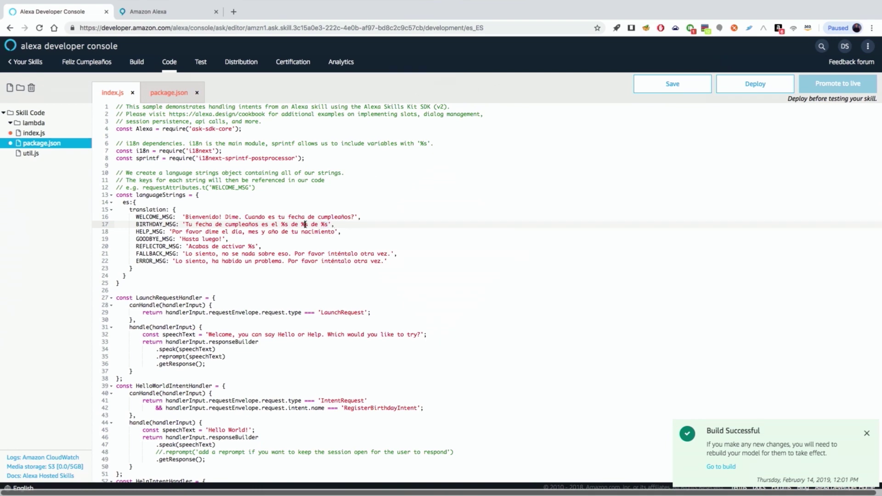
drag(288, 224, 275, 224)
scroll(284, 235, down, 10)
click(134, 310)
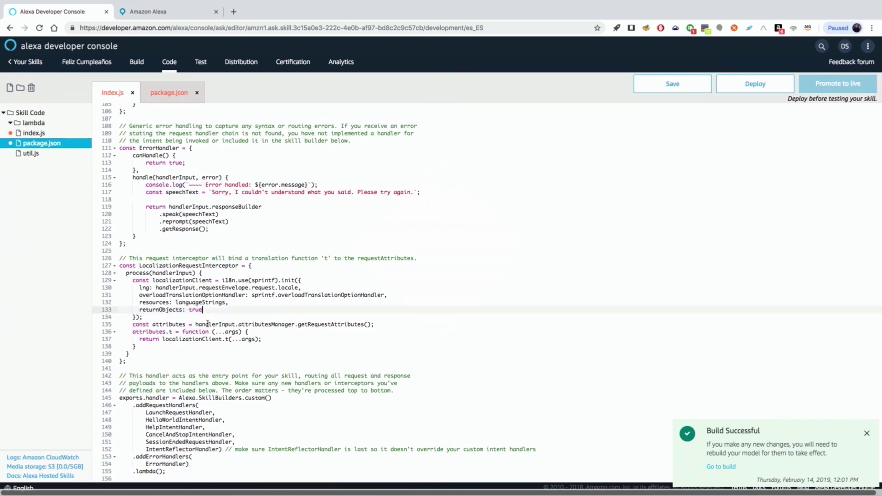
drag(134, 302, 213, 303)
click(223, 303)
scroll(279, 264, up, 10)
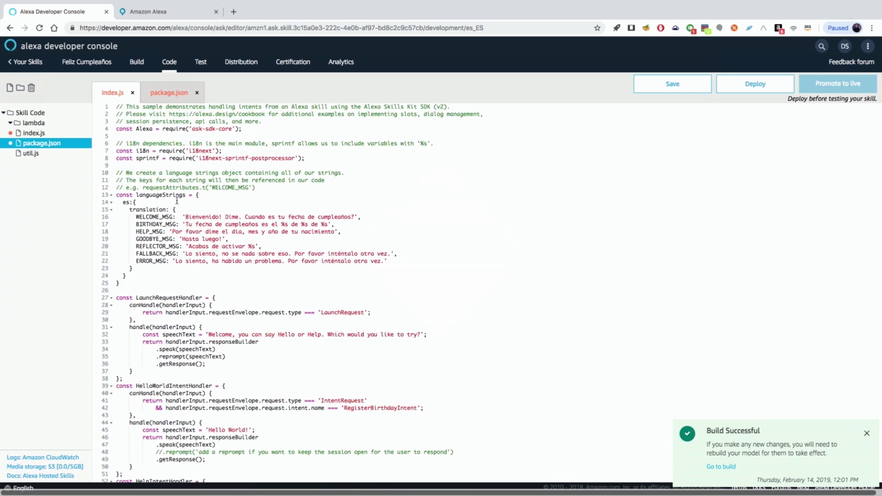
drag(116, 195, 152, 281)
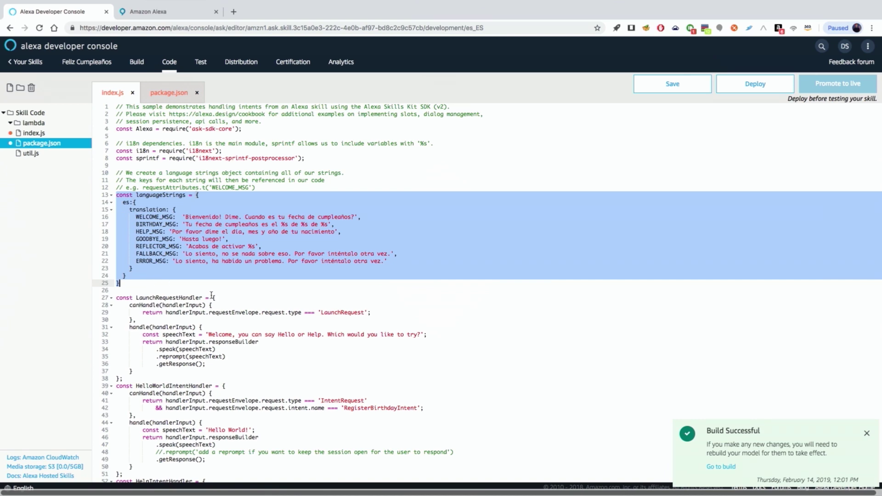
- Examine how the interceptor obtains the request attributes with getRequestAttributes() and assigns the translation function to attributes.t
scroll(211, 295, down, 10)
click(261, 324)
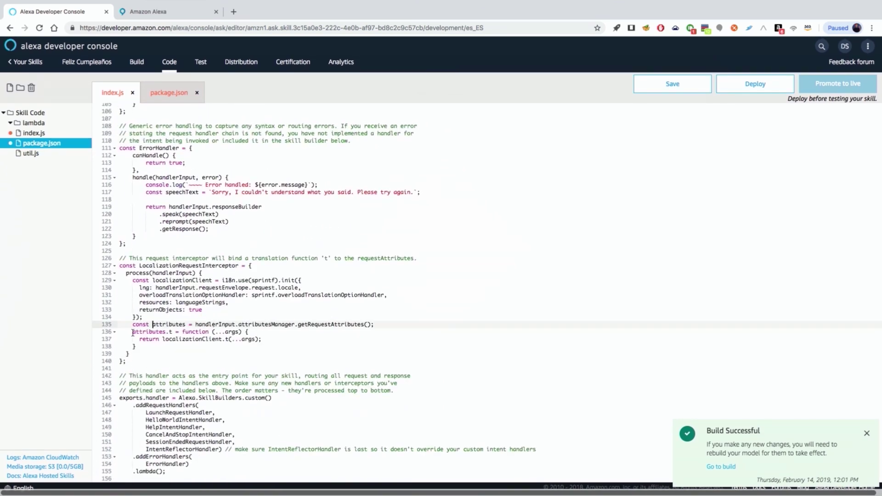
click(153, 332)
click(170, 331)
drag(166, 332, 172, 332)
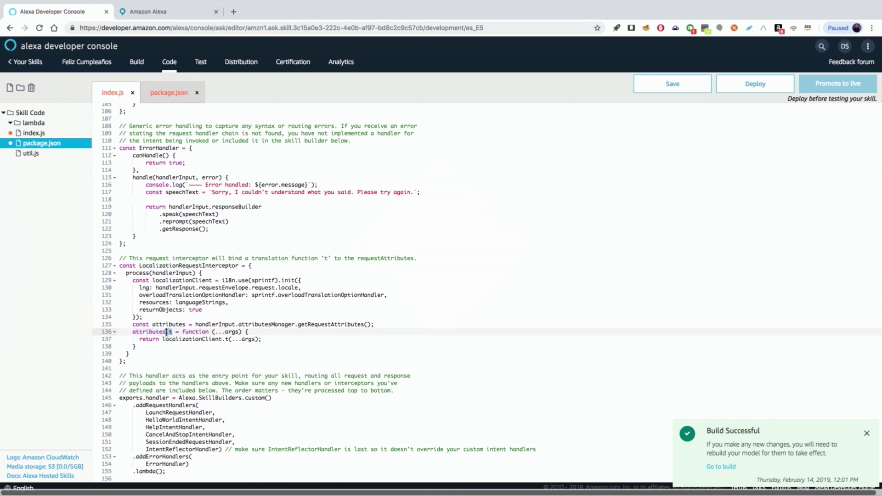
drag(297, 325, 371, 325)
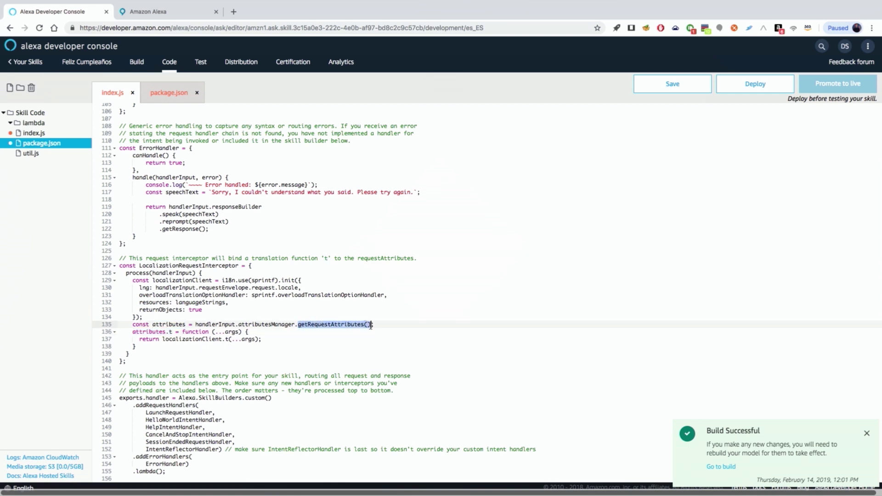
click(371, 309)
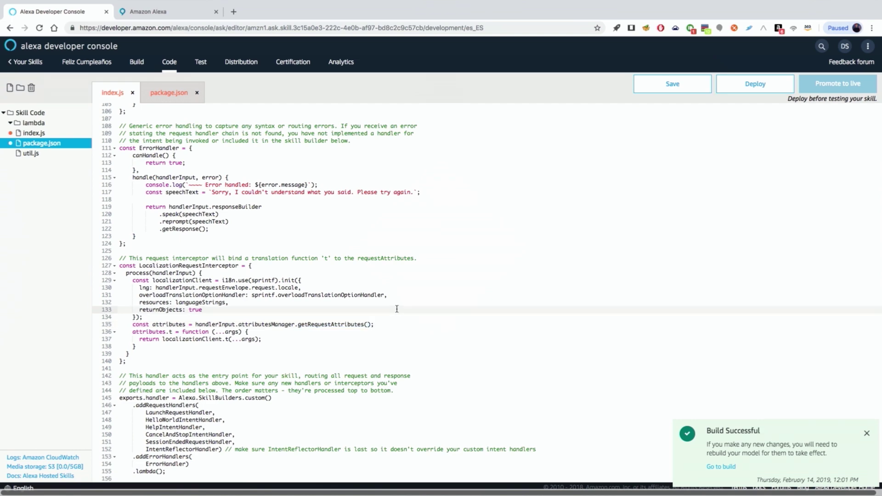
- In LaunchRequestHandler's handle function, declare {attributesManager} from handlerInput and requestAttributes from attributesManager.getRequestAttributes() above speechText
scroll(193, 321, up, 15)
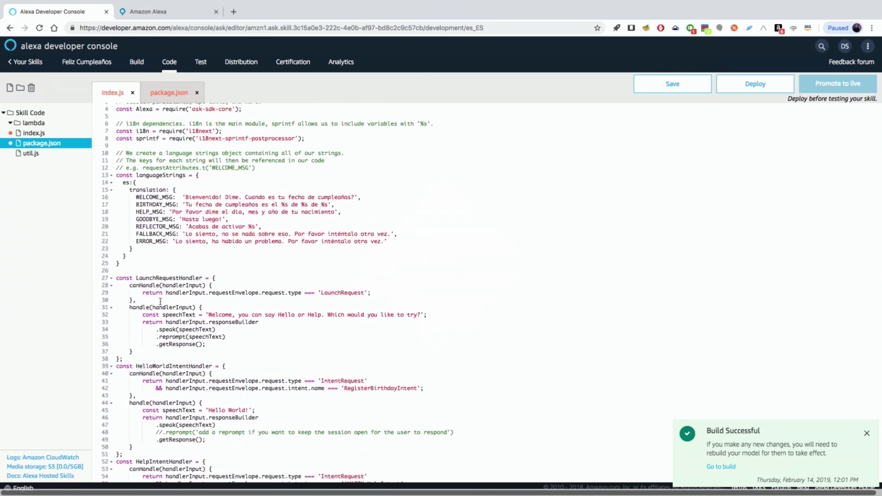
scroll(160, 302, up, 2)
scroll(230, 290, down, 3)
click(274, 275)
key(Return)
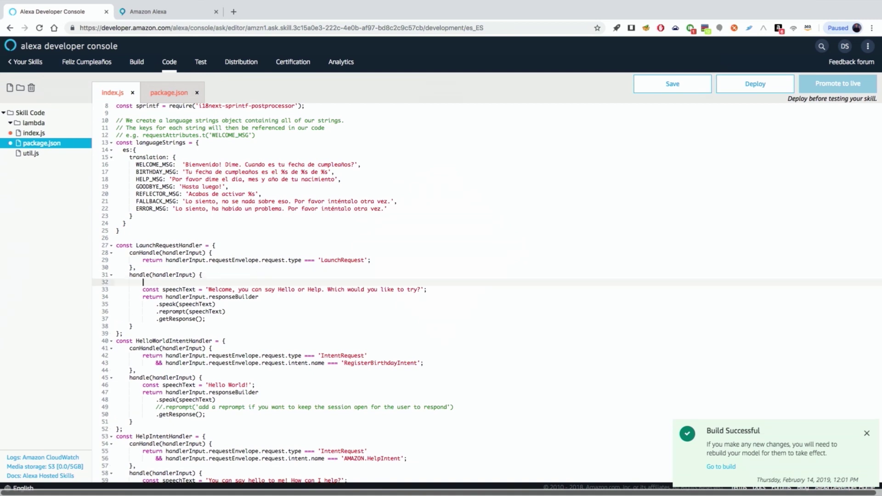
text(const {attributesManager} = handlerInput; const requestAttributes = attributesManager.getRequestAttributes();)
drag(275, 282, 262, 282)
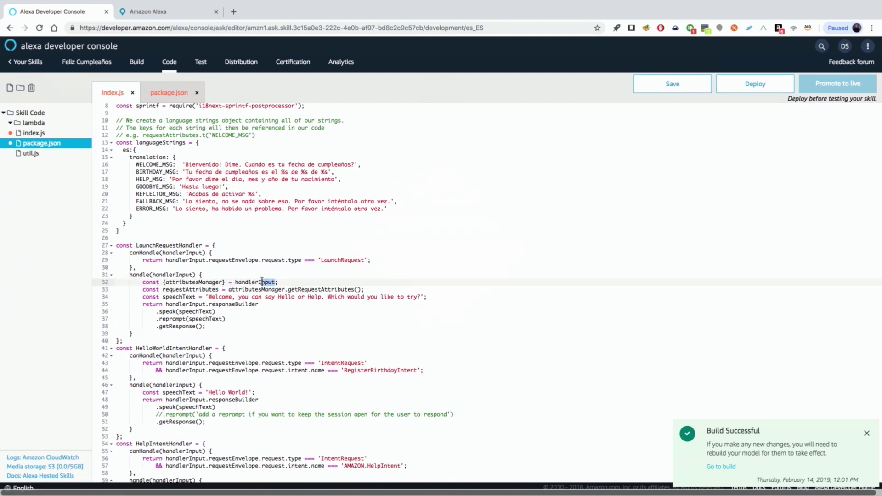
drag(163, 282, 226, 282)
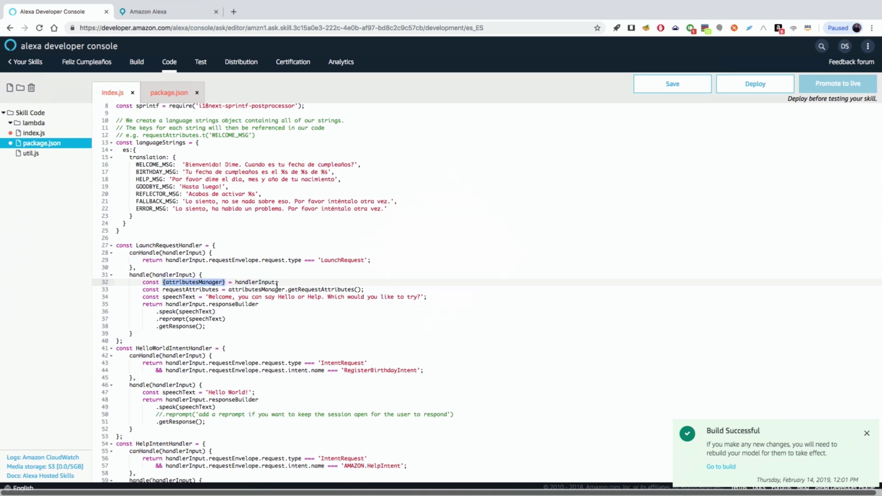
- In LaunchRequestHandler, add a blank line below the requestAttributes declaration and set speechText to requestAttributes.t('WELCOME_MSG')
click(368, 289)
key(Return)
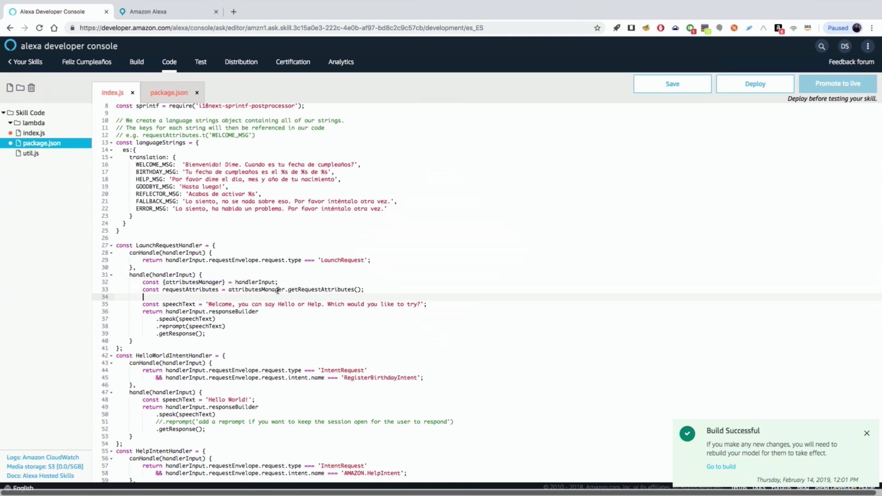
drag(288, 290, 362, 289)
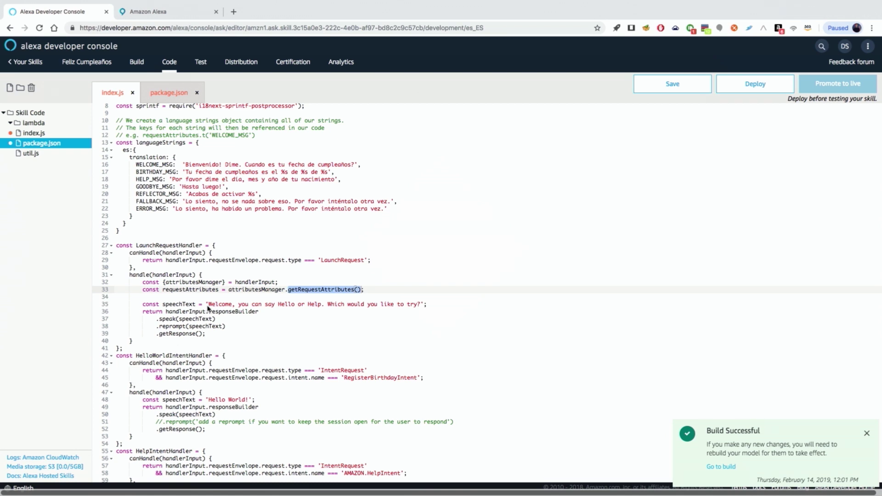
drag(205, 304, 443, 305)
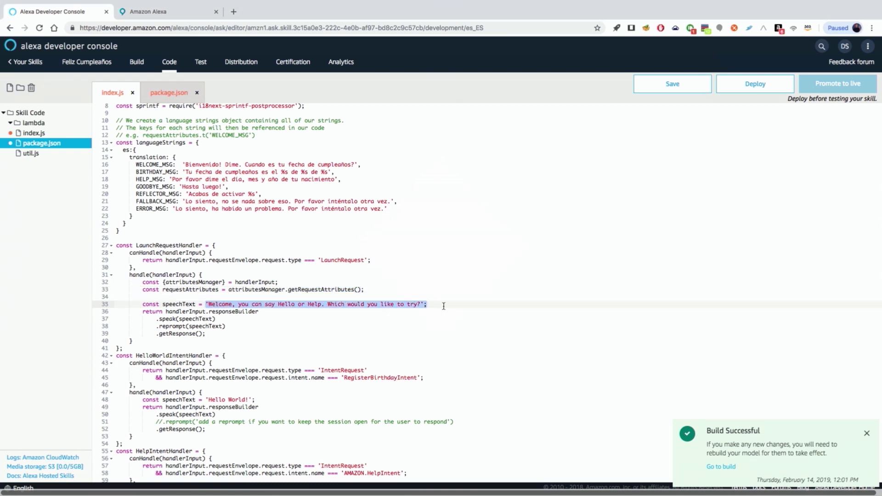
key(BackSpace)
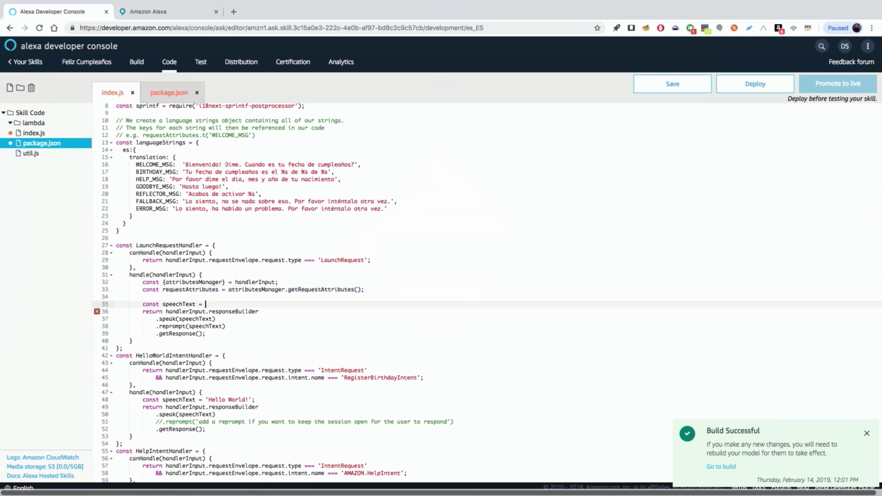
text(requestAttributes.t('WELCOME_MSG'))
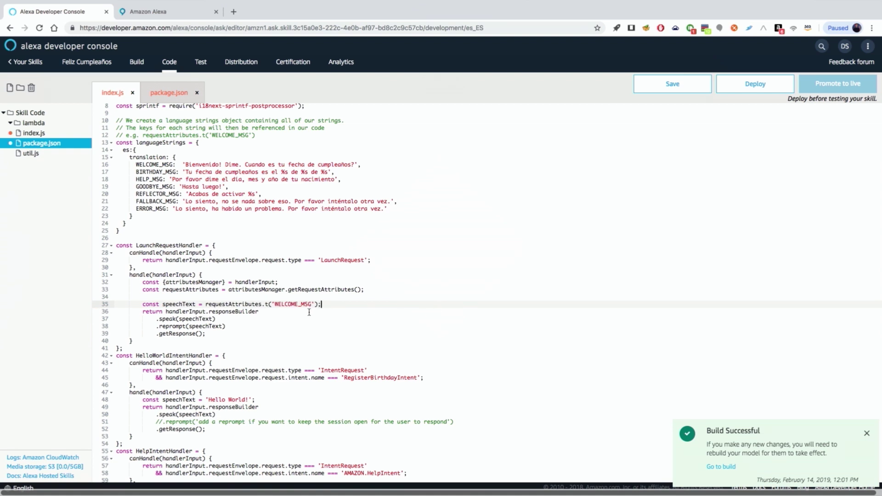
- Compare the WELCOME_MSG key used in LaunchRequestHandler with its languageStrings entry, and dismiss the build notification
click(178, 291)
double_click(178, 291)
click(239, 298)
click(268, 304)
drag(271, 304, 312, 306)
drag(173, 165, 130, 150)
click(151, 164)
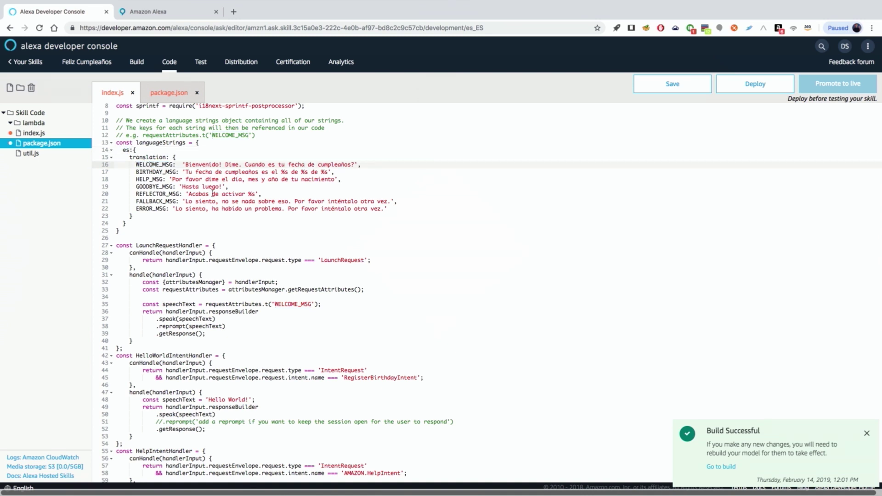
click(277, 329)
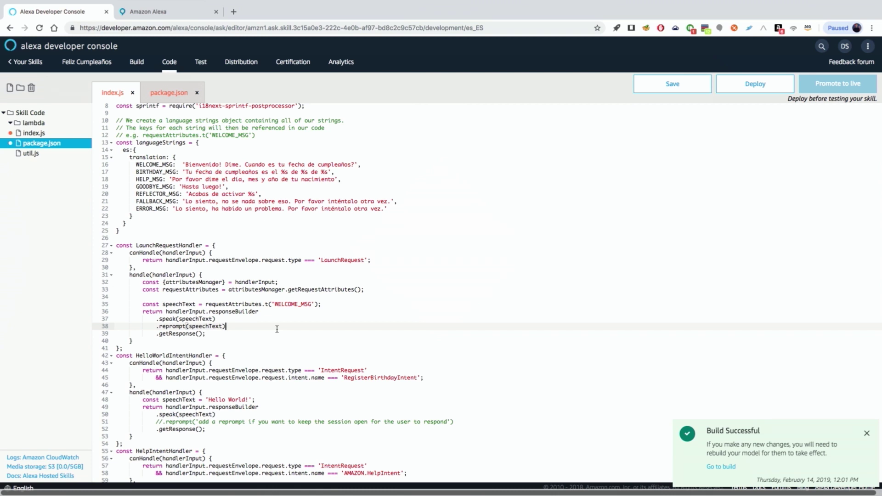
click(867, 433)
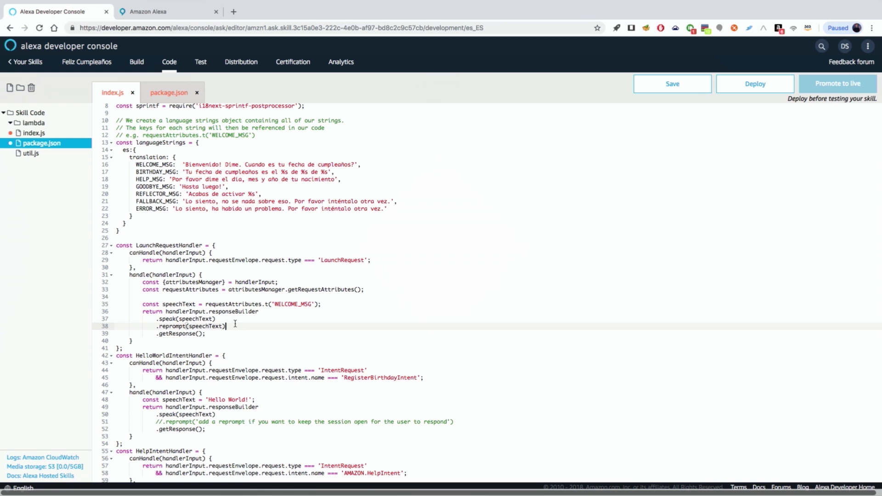
- Rename the HelloWorldIntentHandler constant to RegisterBirthdayIntentHandler, reusing the RegisterBirthday part of the intent name
scroll(234, 324, down, 1)
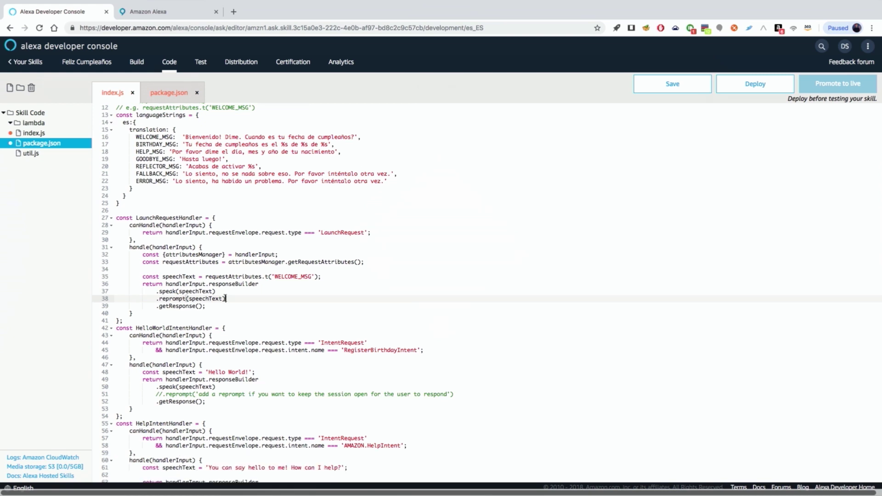
drag(397, 351, 346, 352)
key(ctrl+c)
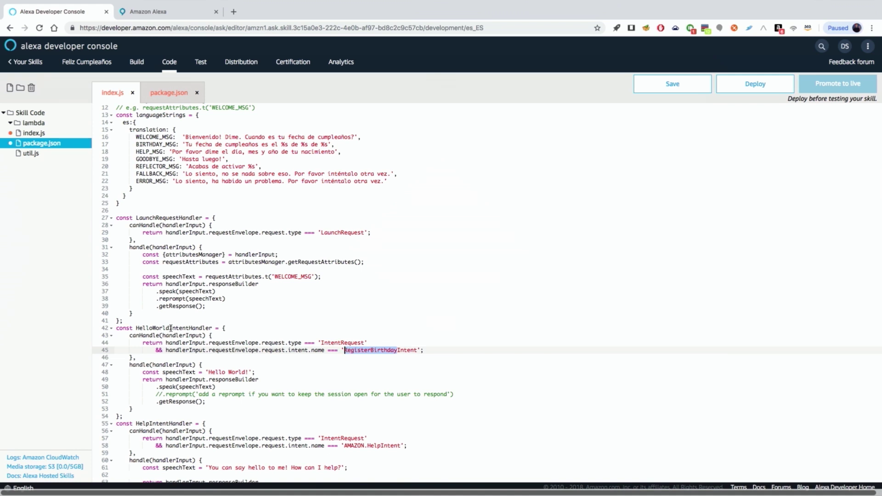
drag(171, 328, 137, 329)
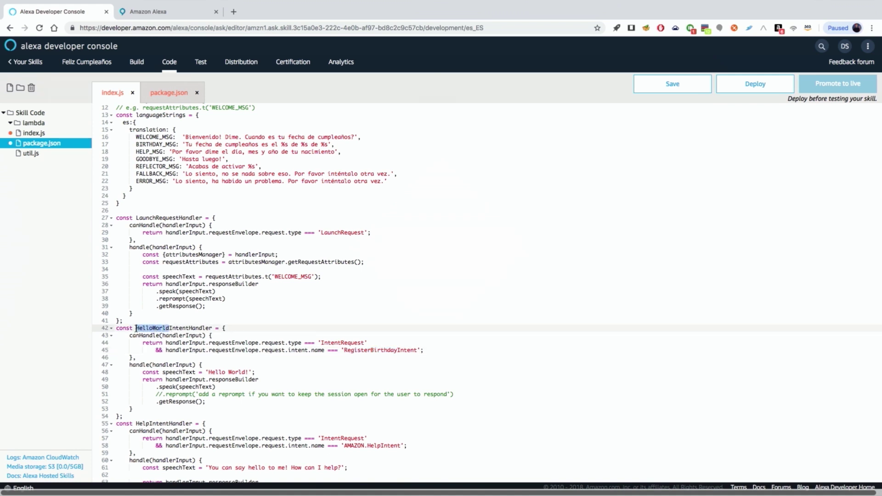
key(ctrl+v)
- Replace HelloWorldIntentHandler with RegisterBirthdayIntentHandler in the addRequestHandlers list of the exported handler
scroll(204, 329, down, 2)
scroll(204, 329, down, 20)
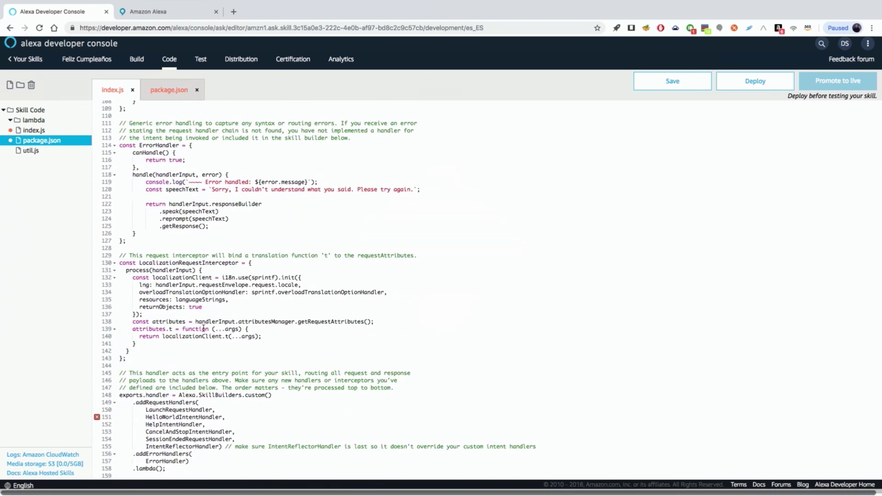
drag(179, 420, 147, 420)
key(ctrl+v)
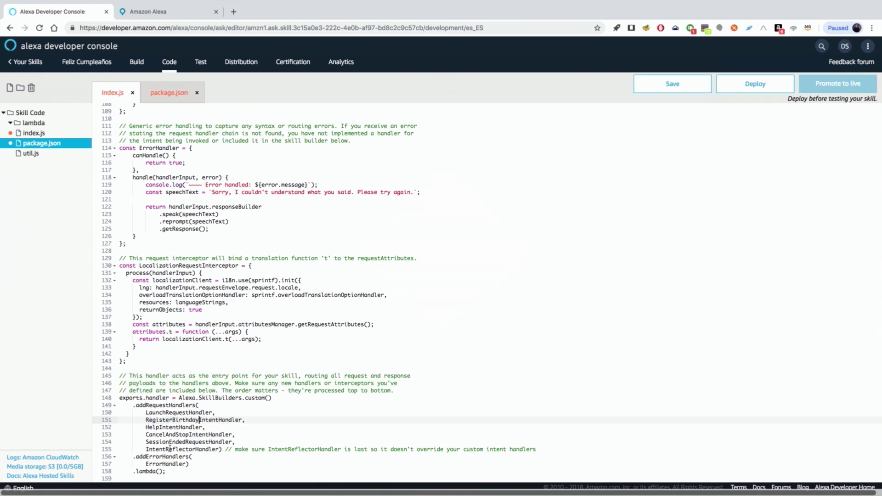
- Add .addRequestInterceptors(LocalizationRequestInterceptor) after the error handlers in the exported skill builder, and save index.js
click(203, 464)
key(Return)
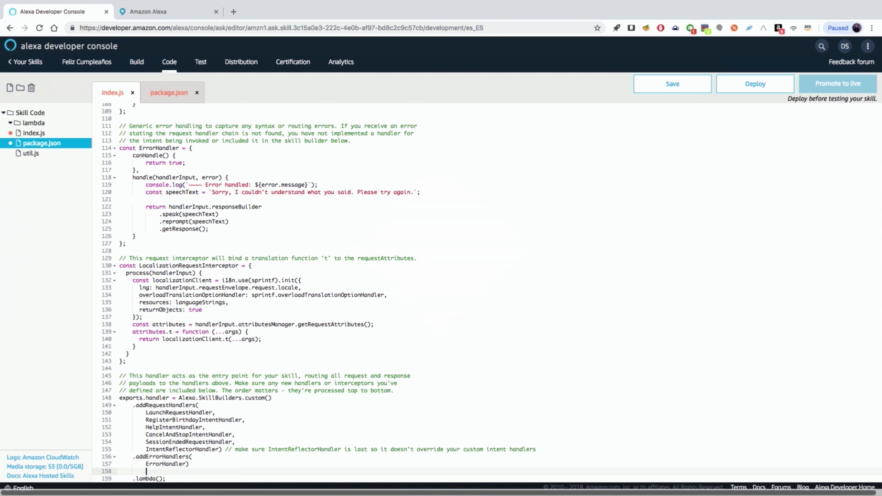
text(.addReq)
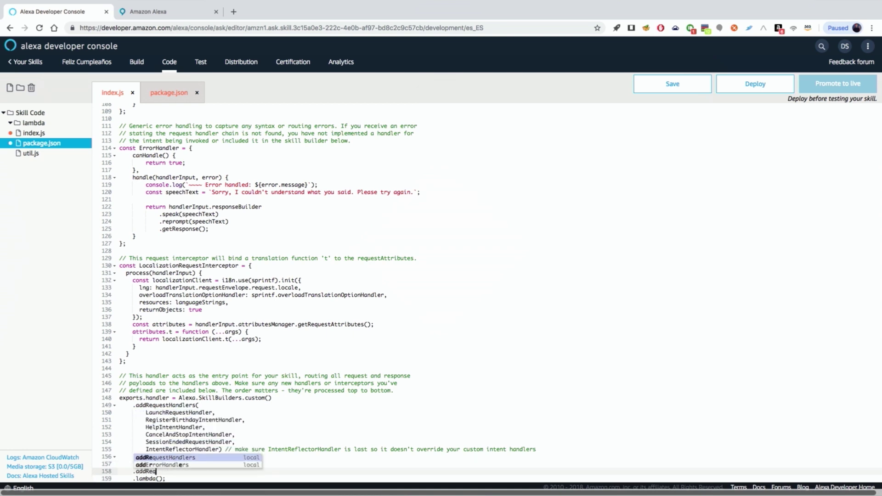
text(uestIntercep)
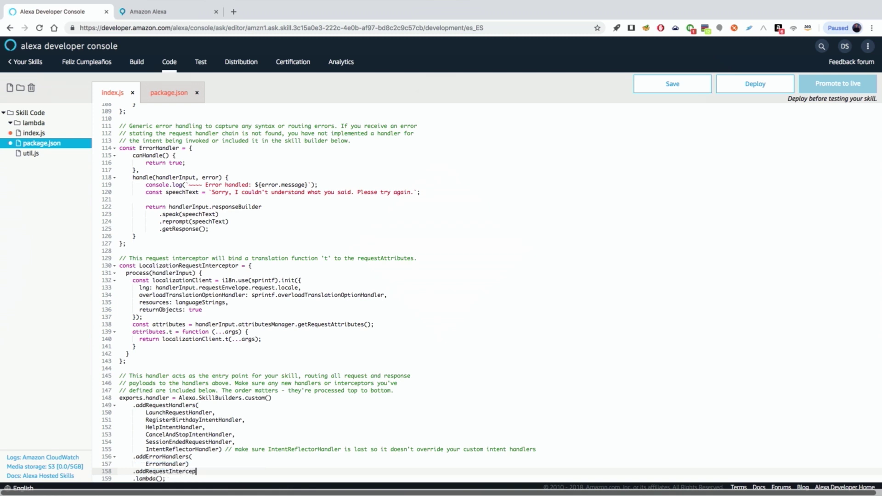
text(tors(Loca)
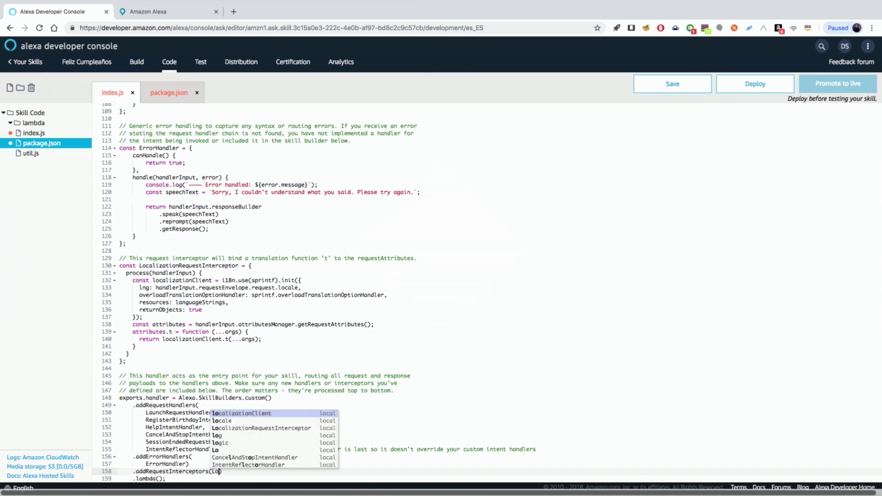
key(Down)
key(Down)
key(Return)
scroll(237, 466, down, 1)
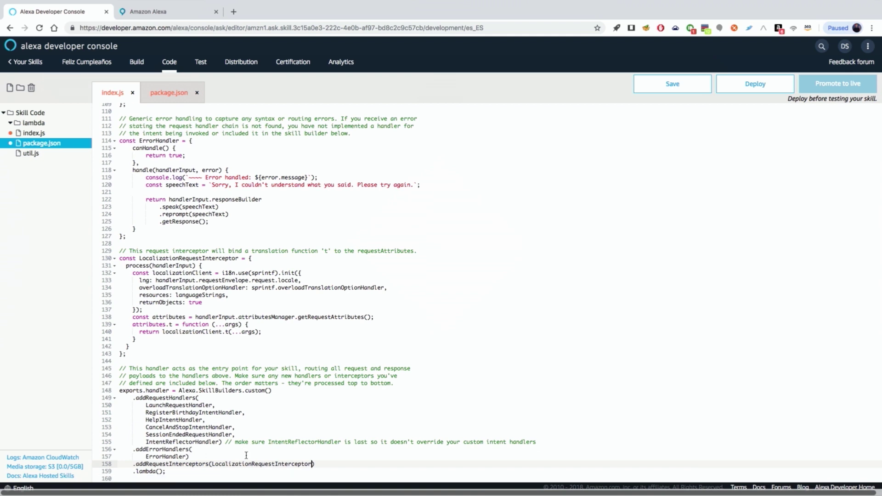
drag(316, 464, 136, 466)
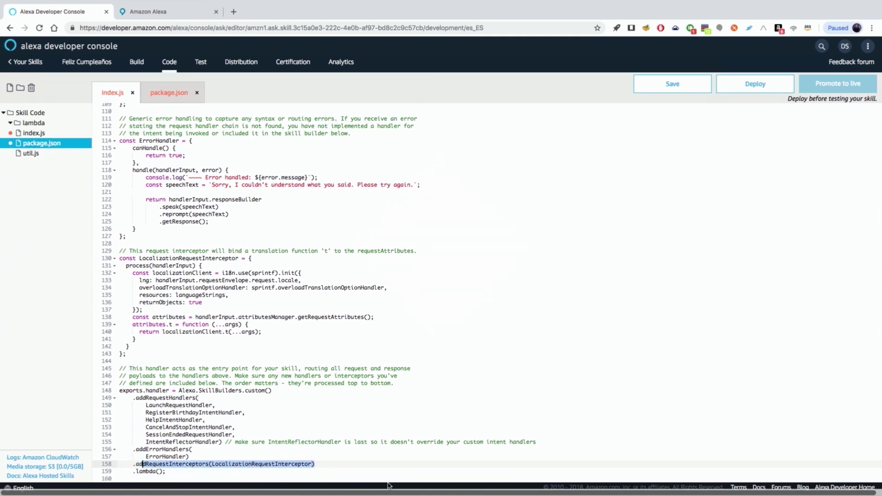
click(344, 464)
click(671, 85)
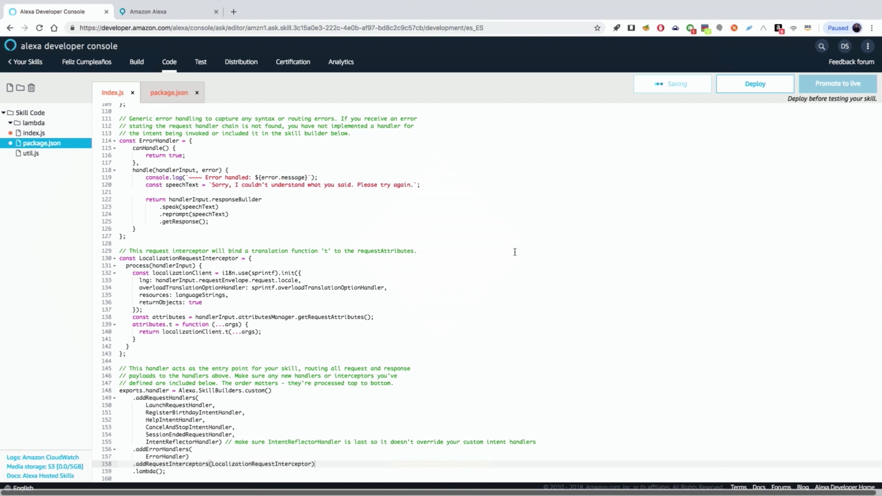
- In RegisterBirthdayIntentHandler's handle function, declare {attributesManager} from handlerInput and requestAttributes from attributesManager.getRequestAttributes() above speechText
key(ctrl+plus)
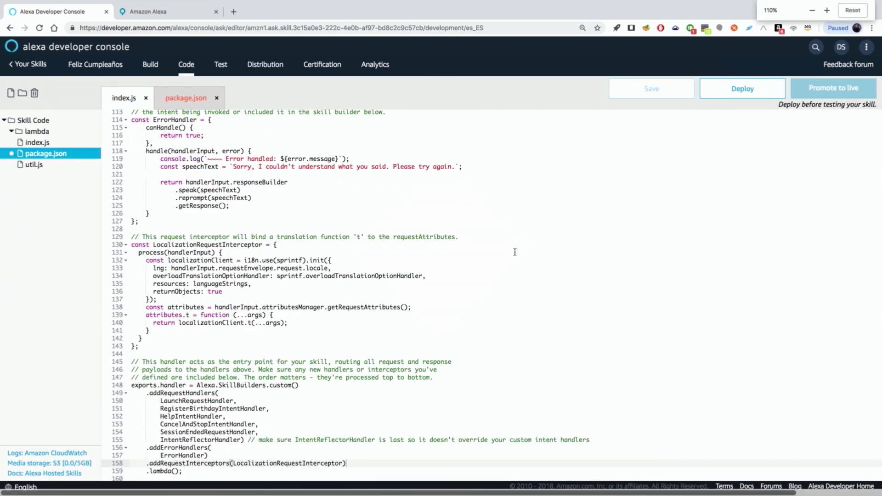
scroll(486, 320, up, 10)
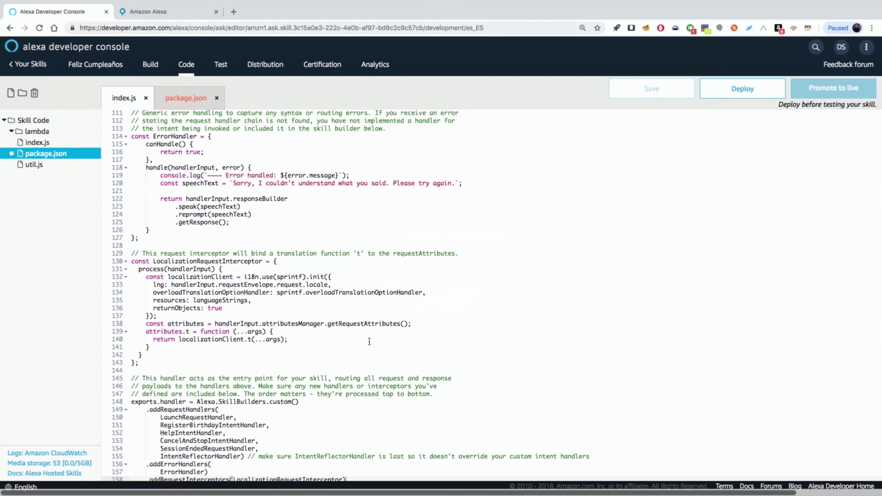
scroll(375, 334, up, 3)
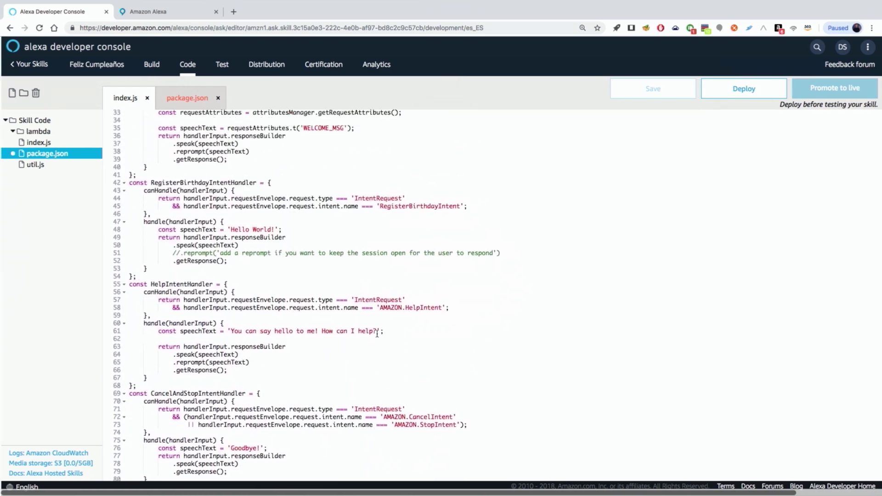
click(329, 325)
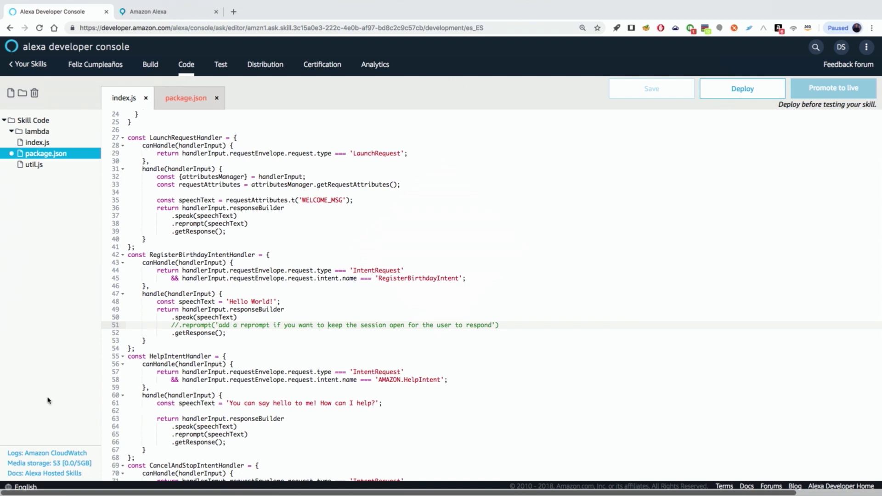
click(258, 294)
key(Return)
text(const {attributesManager} = handlerInput; const requestAttributes = attributesManager.getRequestAttributes();)
key(Return)
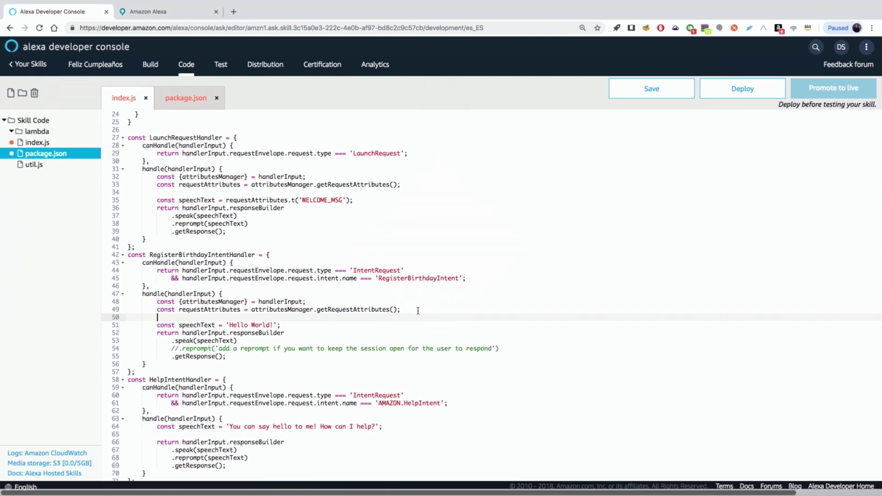
- Declare const intent = handlerInput.requestEnvelope.request.intent; below requestAttributes in RegisterBirthdayIntentHandler
click(401, 309)
key(Return)
text(const intent = handlerInput.requestEnvelope.request.intent;)
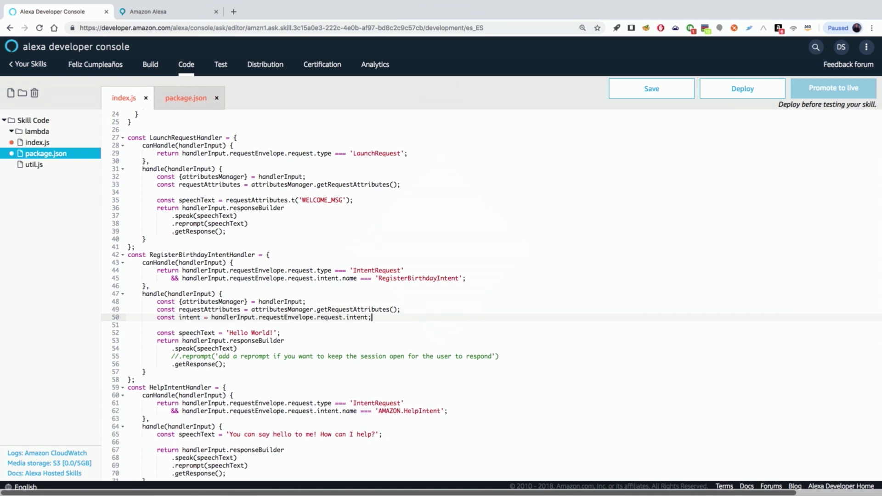
drag(179, 317, 366, 318)
click(226, 317)
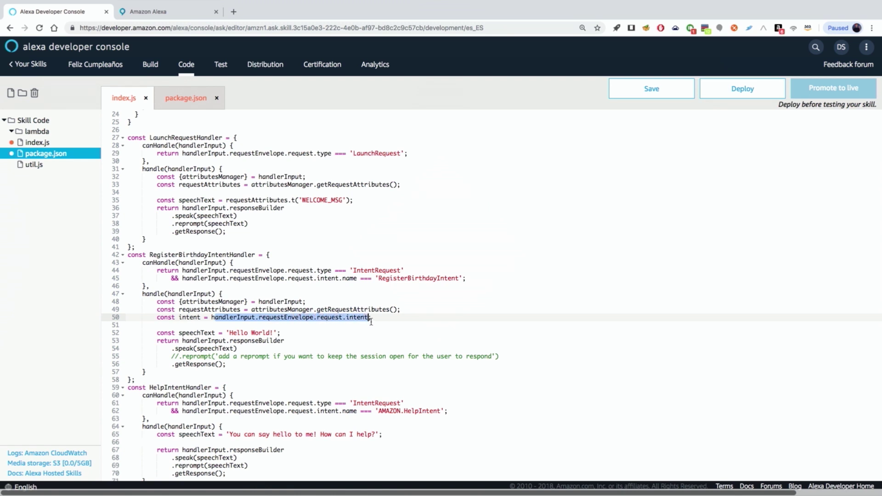
- Below the intent declaration, leave a blank line and add const day = intent.slots.day.value;
click(386, 318)
key(Return)
key(Return)
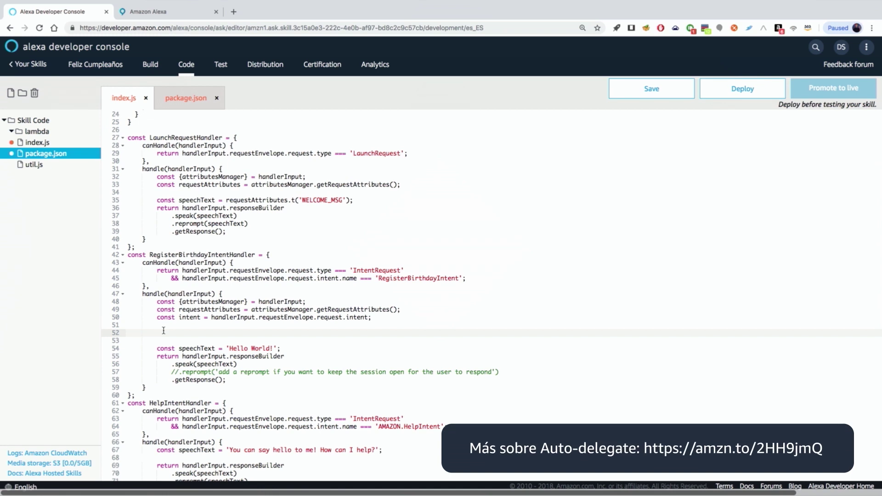
text(const day = intent.slots.day.value;)
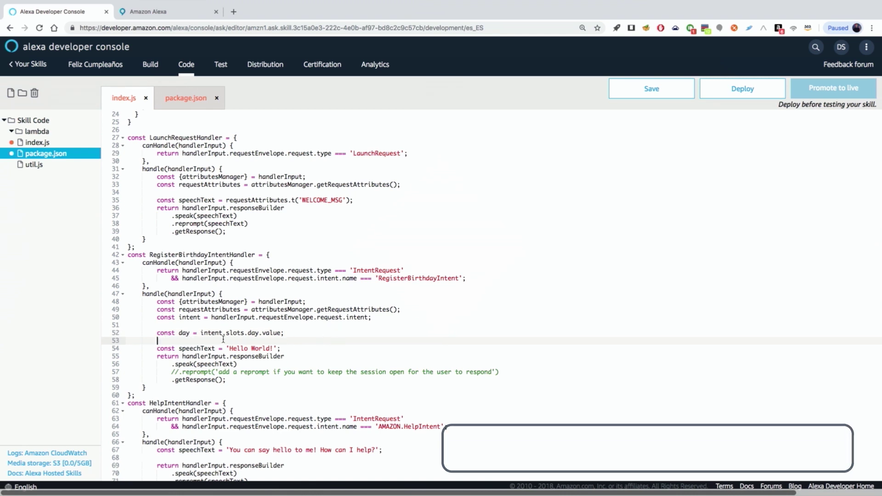
double_click(211, 333)
click(271, 333)
click(293, 332)
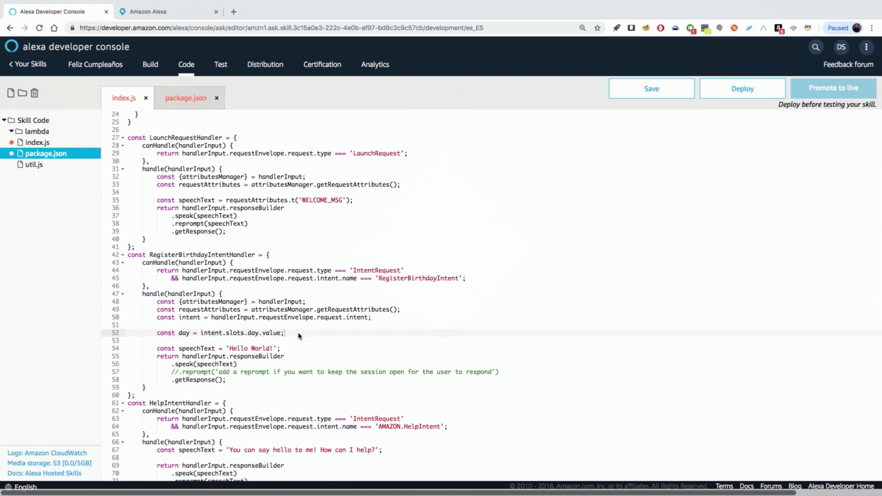
- Below day, add const month = intent.slots.month.resolutions.resolutionsPerAuthority[0].values[0].value.name;
key(Return)
text(const month = intent.slots.month.resolutions.resolutionsPerAuthority[0].values[0].value.name;)
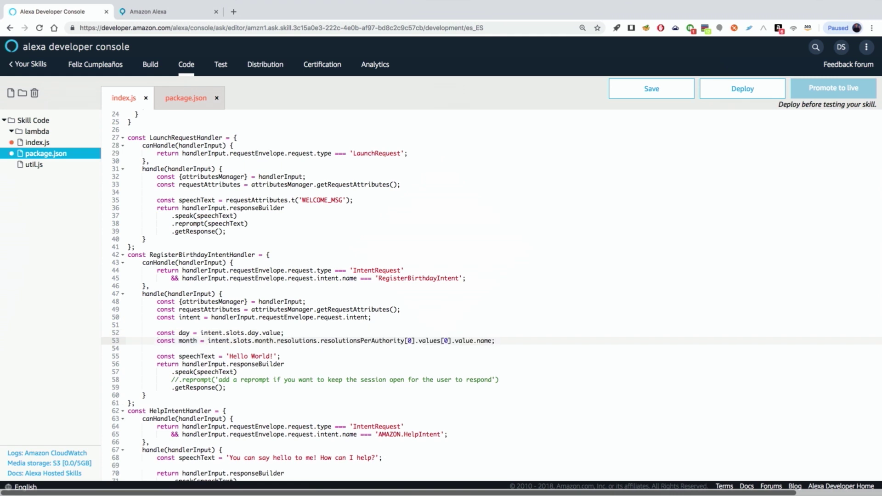
double_click(187, 340)
click(244, 340)
drag(277, 340, 476, 340)
click(328, 341)
- Below month, add const year = intent.slots.year.value; and review the three slot constants
click(499, 341)
key(Return)
text(const year = intent.slots.year.value;)
click(279, 364)
click(252, 332)
click(282, 341)
click(184, 333)
click(184, 340)
click(186, 348)
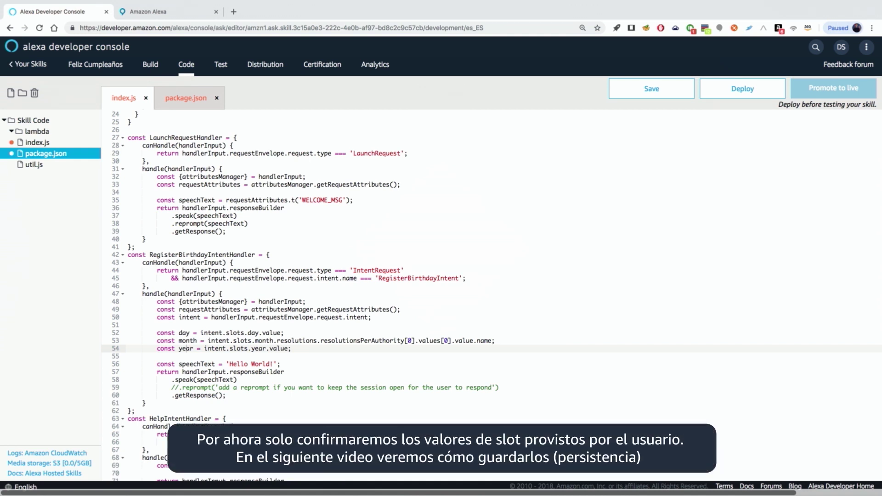
- Set RegisterBirthdayIntentHandler's speechText to requestAttributes.t('BIRTHDAY_MSG', day, month, year) and check it against the BIRTHDAY_MSG placeholders in languageStrings
drag(281, 364, 228, 364)
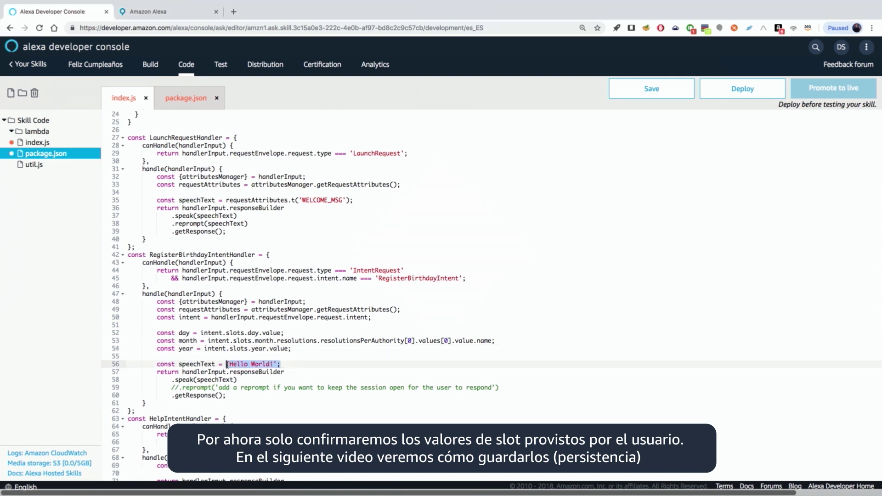
text(requestAttributes.t('BIRTHDAY_MSG', day, month, year))
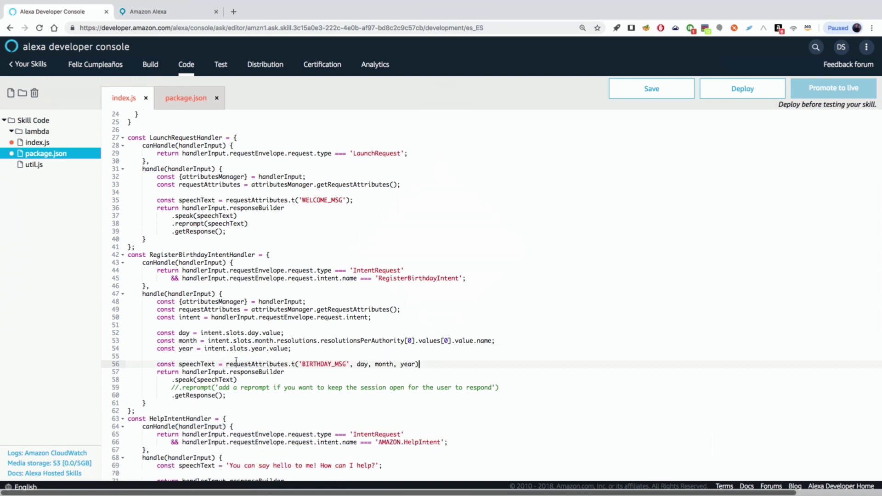
click(264, 342)
drag(229, 363, 346, 364)
scroll(306, 235, up, 4)
click(188, 248)
drag(149, 238, 197, 238)
click(233, 238)
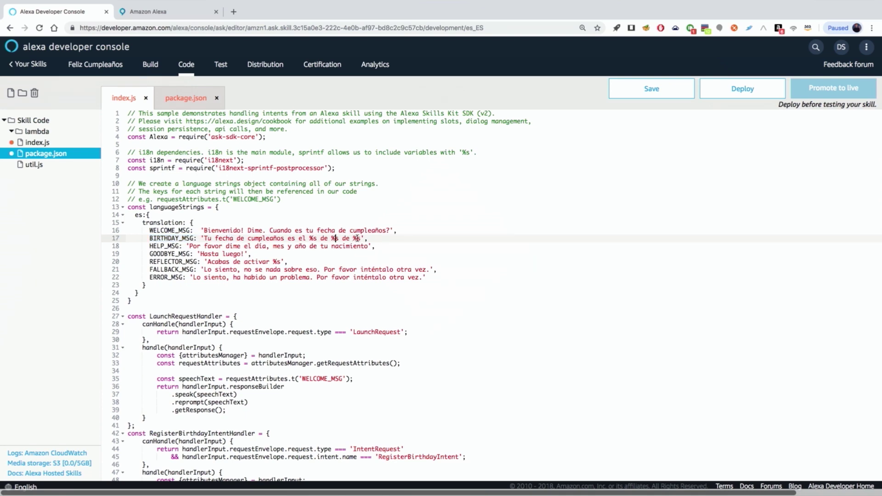
- End RegisterBirthdayIntentHandler's speechText statement with a semicolon, add a blank line below it, and save index.js
click(357, 238)
scroll(363, 308, down, 1)
scroll(363, 309, down, 6)
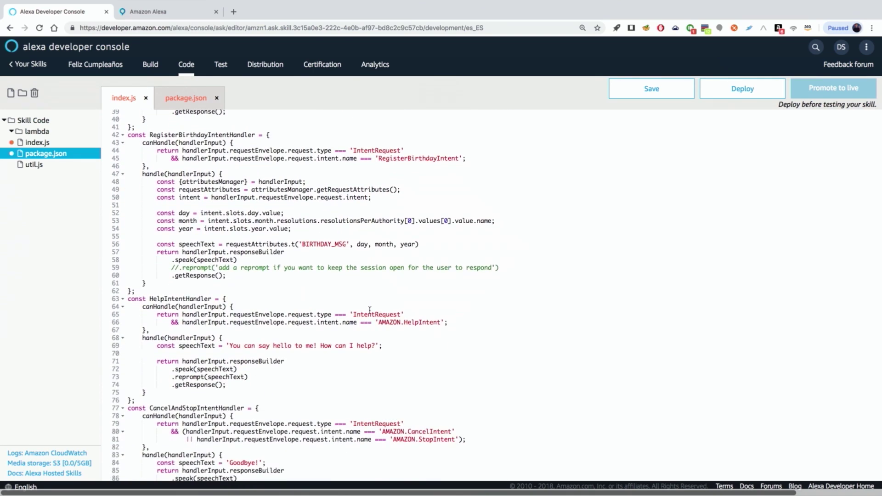
scroll(370, 310, down, 1)
click(356, 236)
click(444, 235)
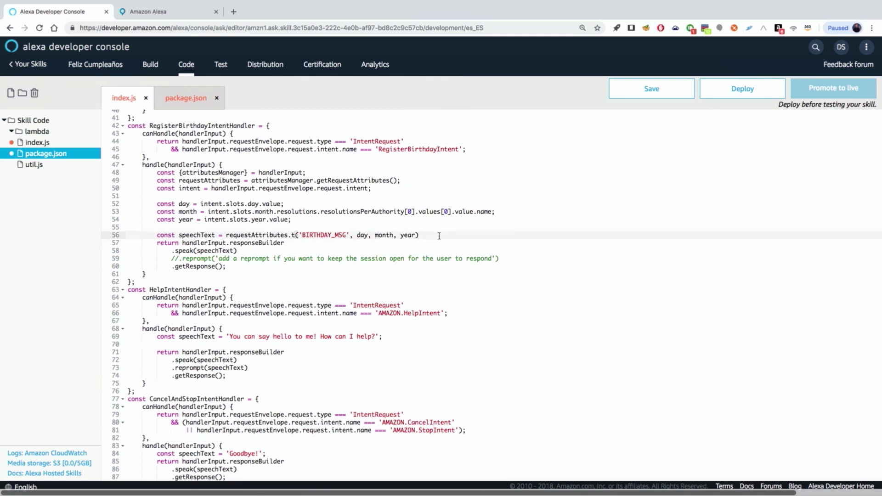
key(Return)
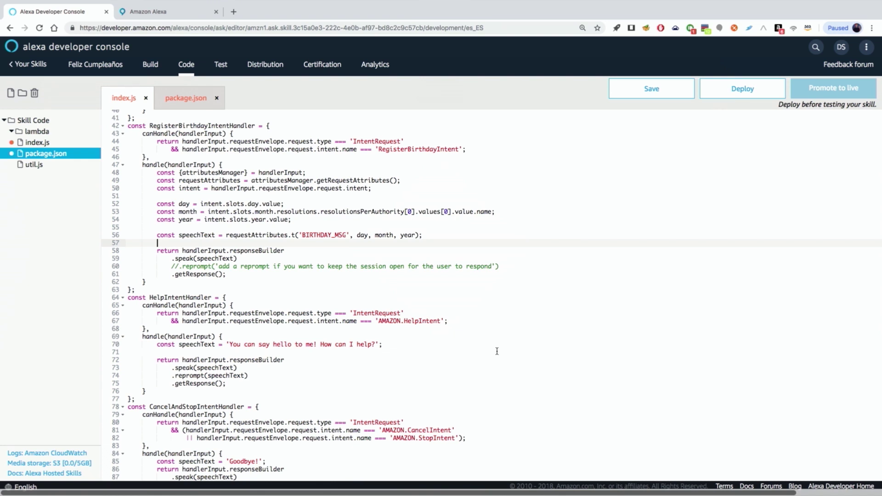
scroll(497, 350, down, 1)
click(615, 87)
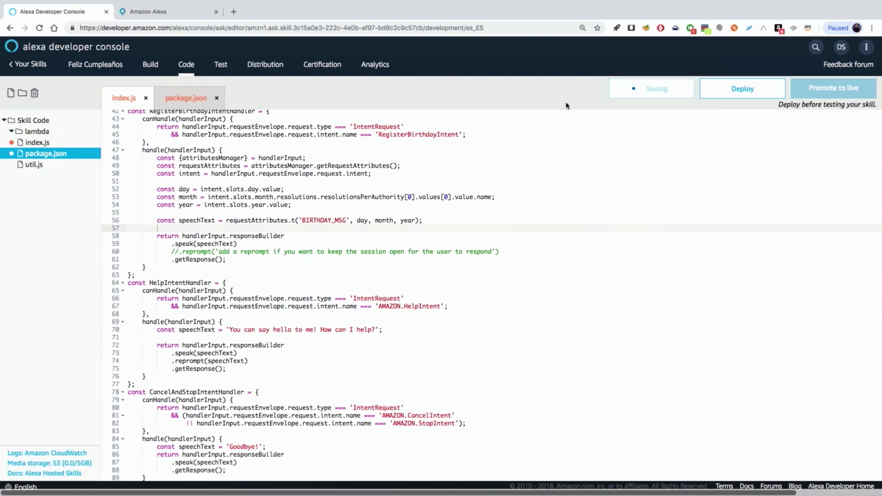
- Replace the code from HelpIntentHandler through ErrorHandler with the copied localized handlers plus LoggingRequestInterceptor and LoggingResponseInterceptor
scroll(829, 493, left, 1)
scroll(830, 493, right, 1)
drag(129, 282, 214, 217)
key(ctrl+v)
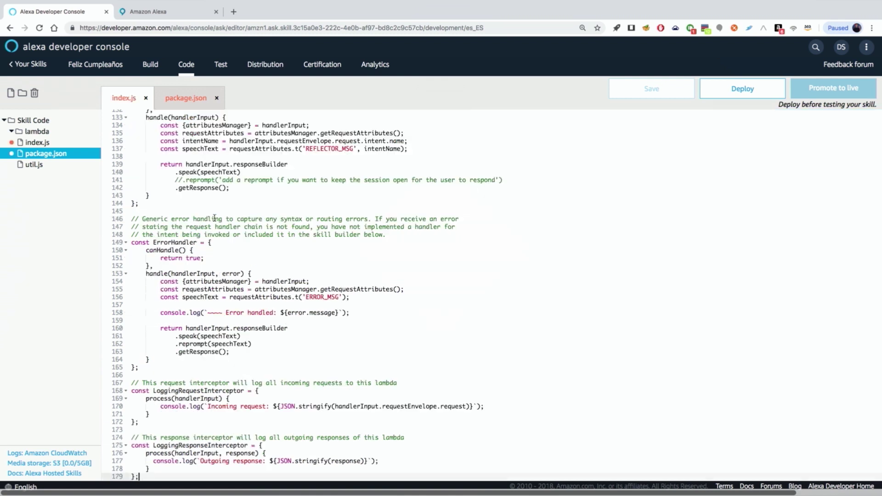
- Examine LocalizationRequestInterceptor and the request and response logging interceptors, including what each one logs
scroll(207, 337, down, 3)
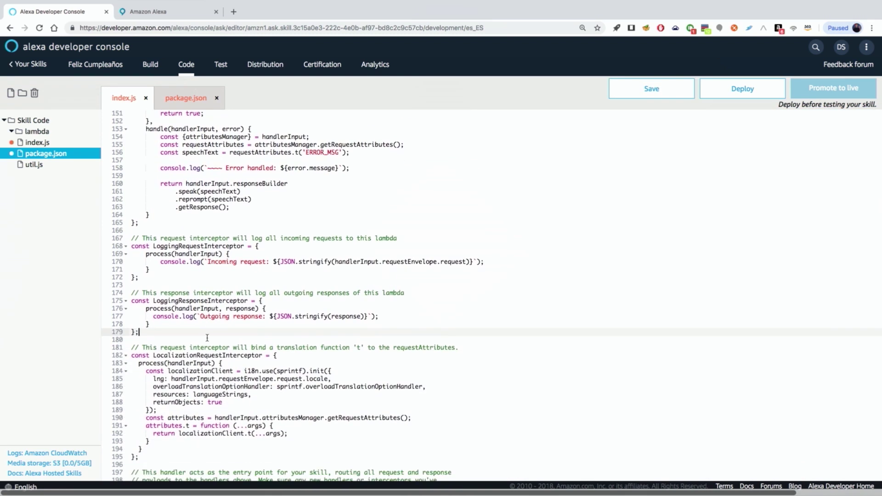
click(156, 338)
click(131, 321)
drag(131, 322, 220, 422)
click(228, 391)
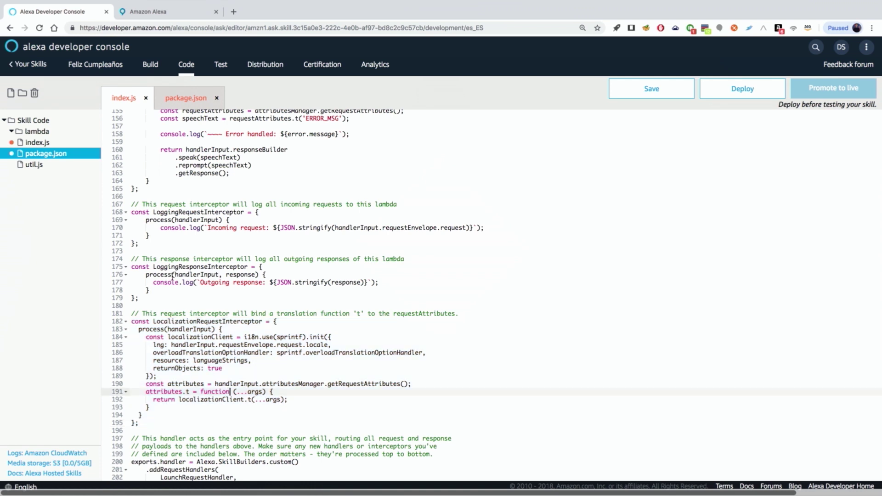
drag(131, 259, 160, 300)
drag(132, 204, 170, 234)
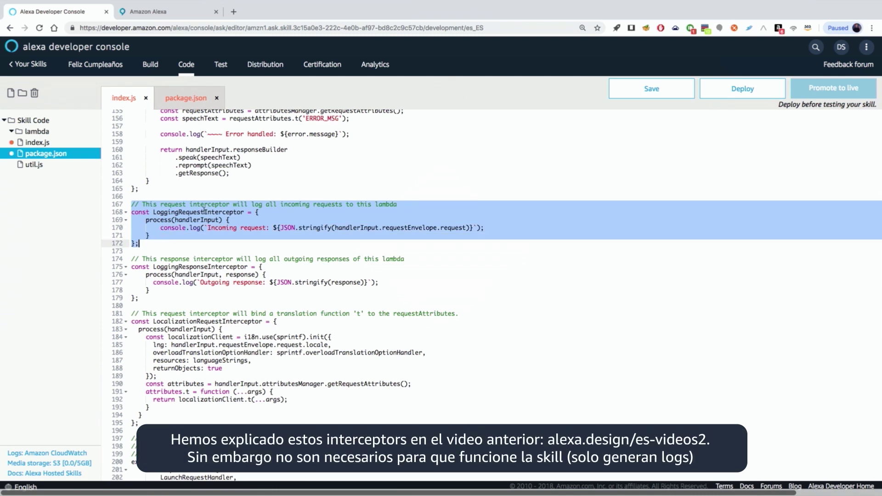
click(226, 227)
drag(214, 228, 271, 229)
click(211, 299)
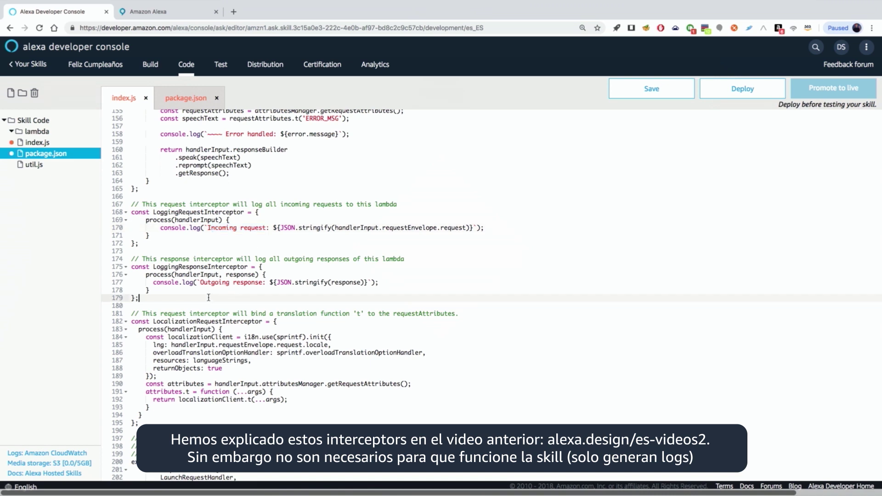
drag(178, 267, 207, 268)
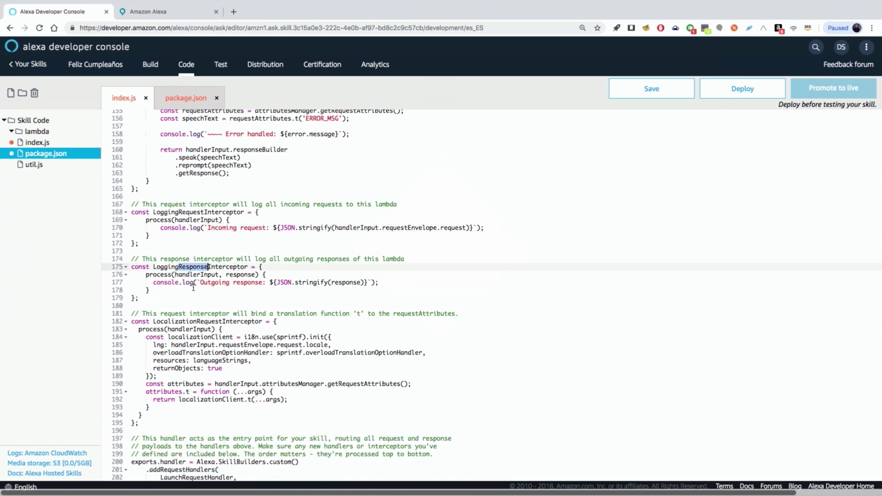
drag(263, 282, 201, 282)
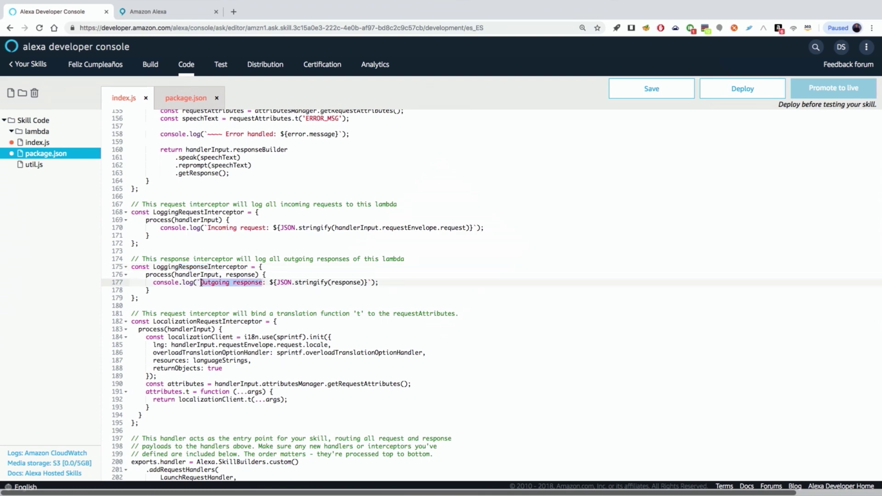
- Add LoggingRequestInterceptor after LocalizationRequestInterceptor in the addRequestInterceptors call of the skill builder
scroll(209, 296, down, 3)
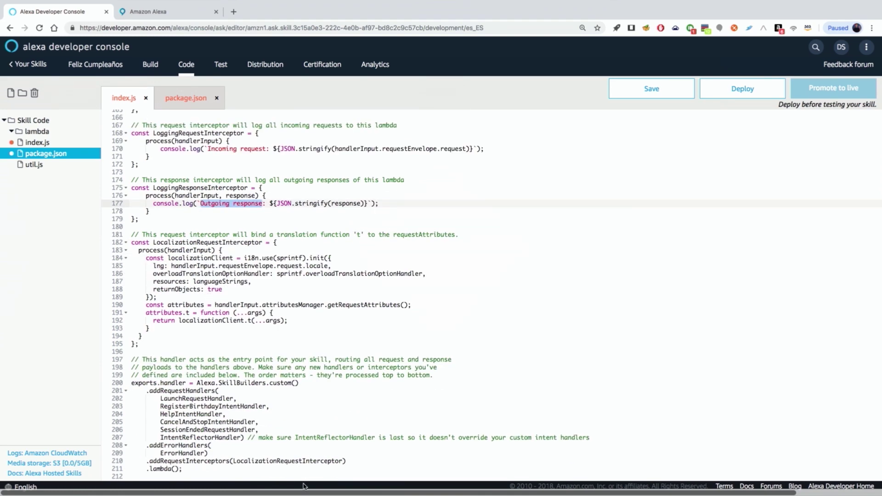
click(342, 461)
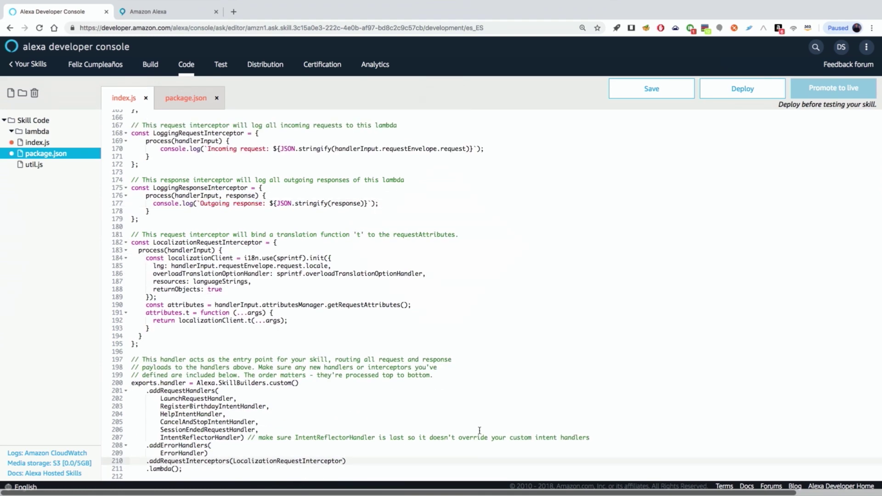
text(, Logg)
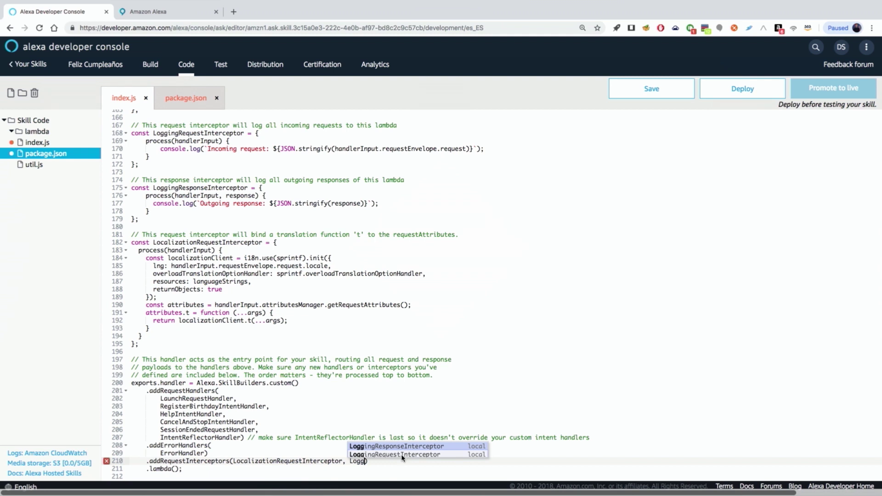
click(403, 455)
- Below addRequestInterceptors, add .addResponseInterceptors(LoggingResponseInterceptor) and save index.js
key(Return)
text(.a)
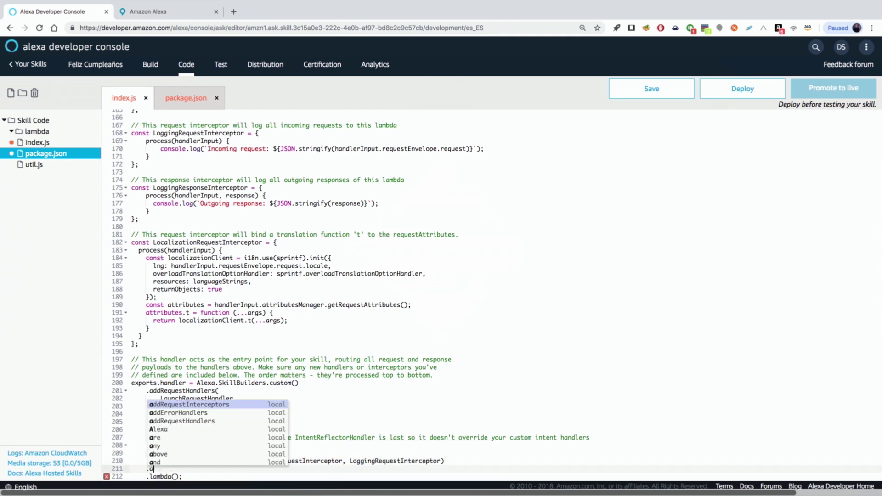
text(ddR)
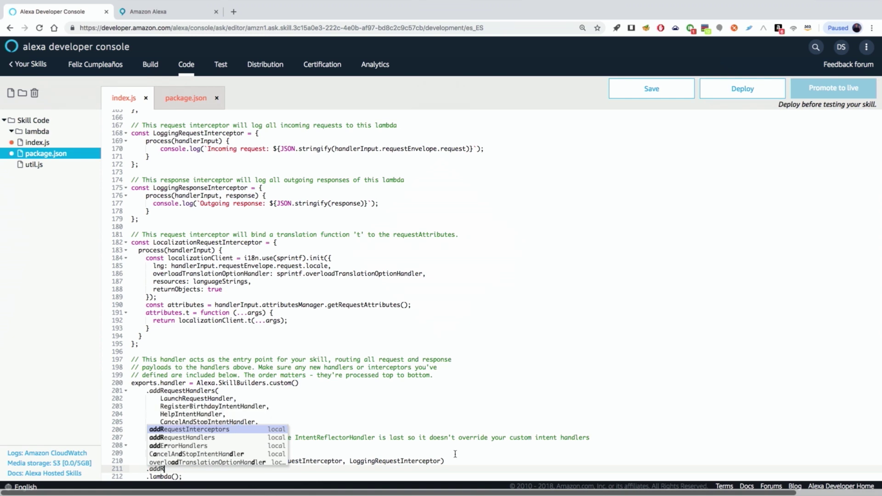
click(430, 455)
click(186, 469)
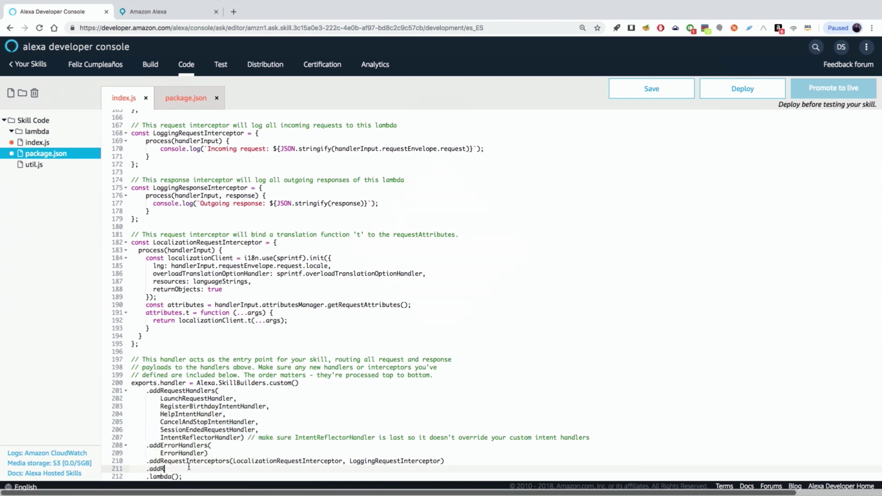
text(esponseInterceptors(Loo)
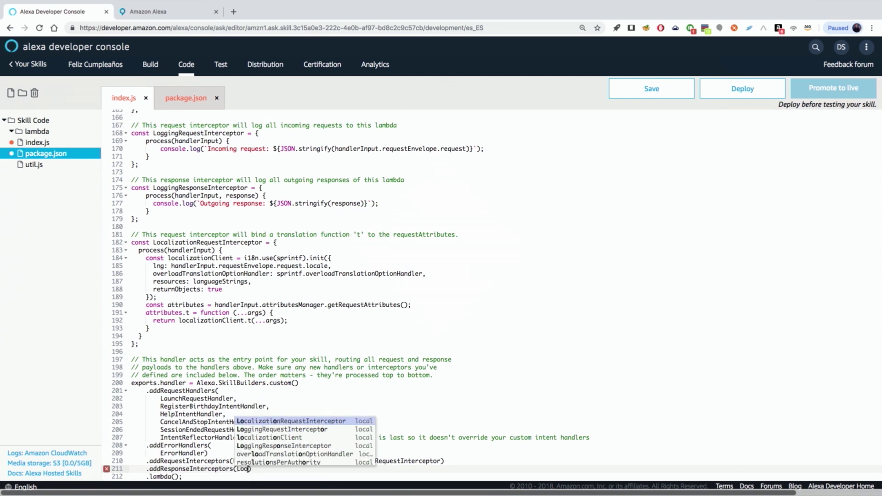
key(Down)
key(Down)
key(Down)
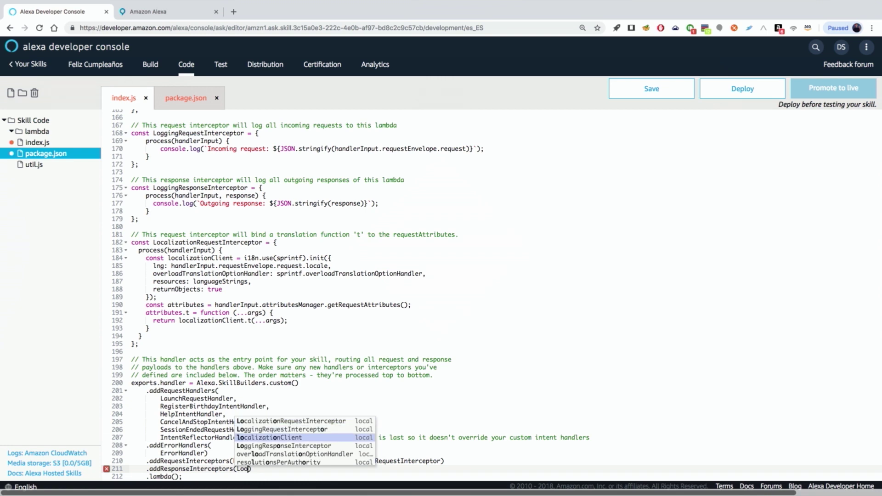
key(Return)
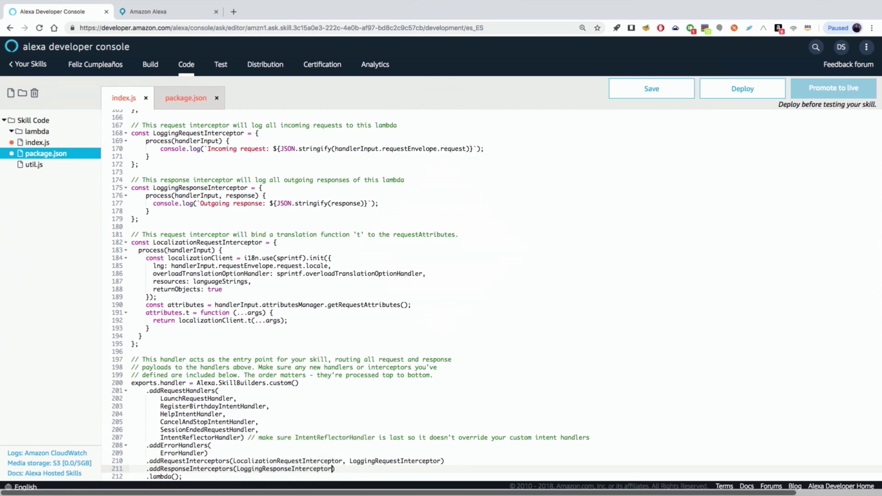
scroll(206, 461, down, 1)
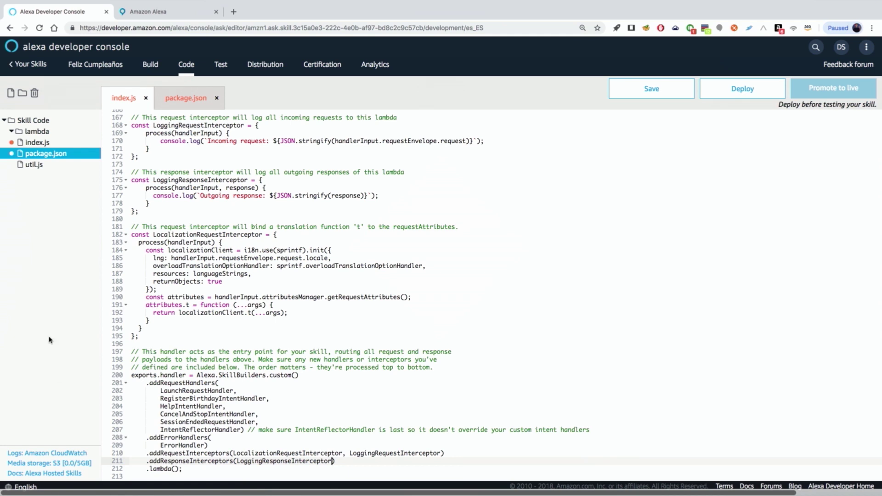
click(654, 89)
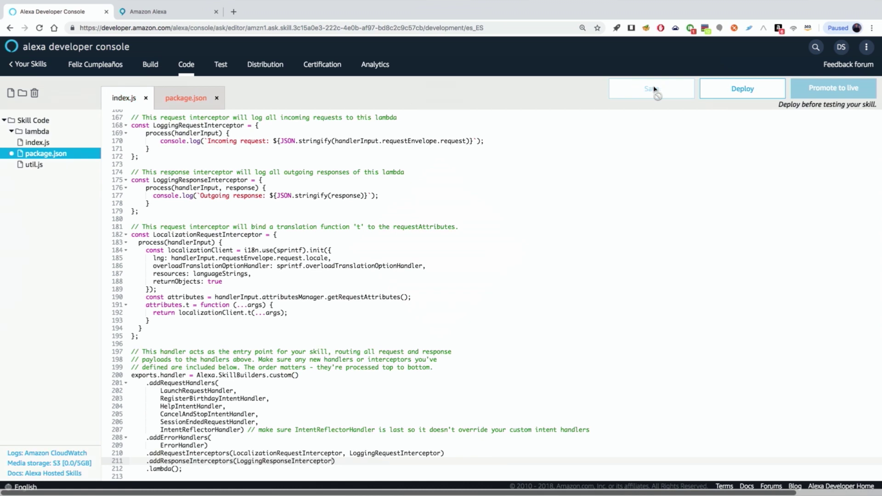
- Review the localized handlers and compare their HELP_MSG and GOODBYE_MSG keys with the entries in languageStrings
scroll(450, 176, up, 5)
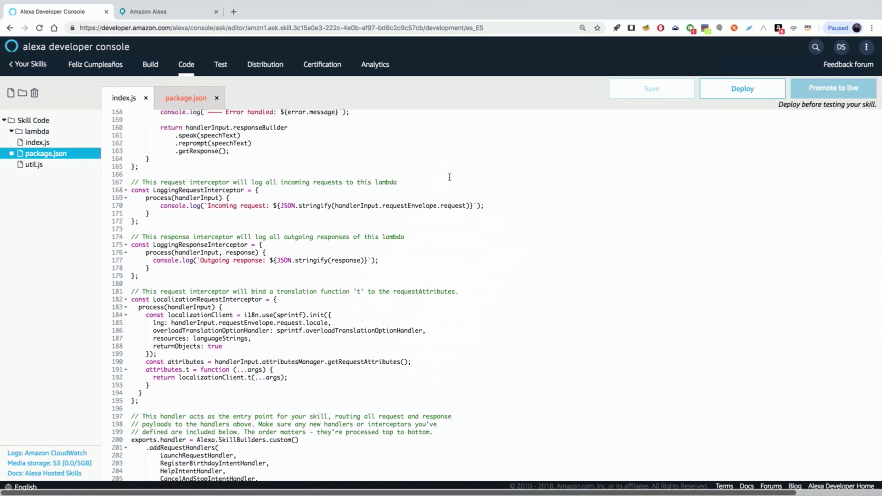
scroll(449, 177, up, 2)
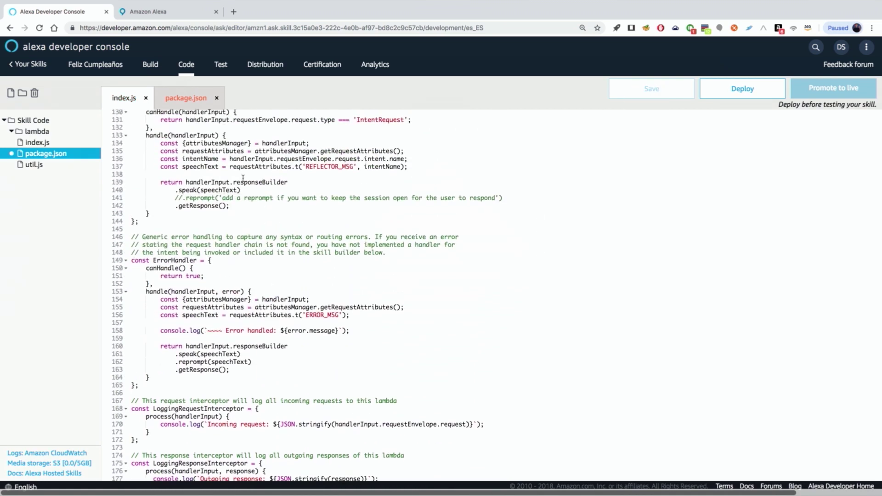
scroll(243, 178, up, 2)
scroll(180, 168, up, 5)
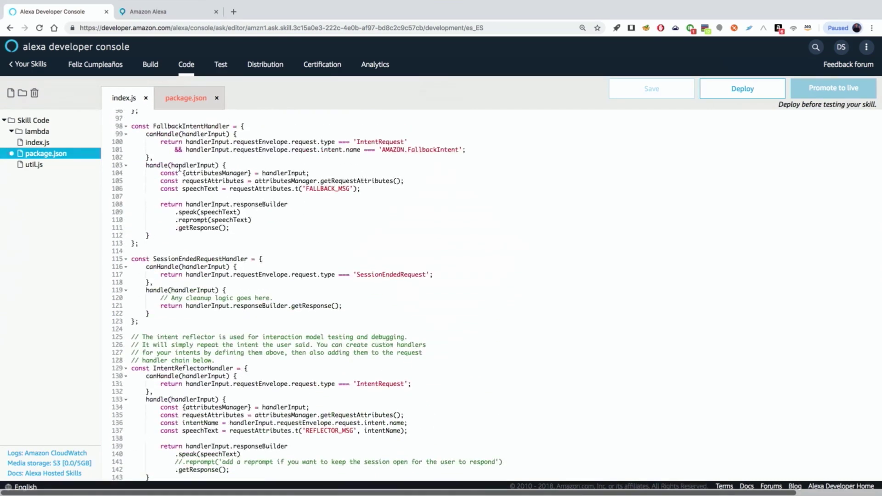
scroll(179, 168, up, 8)
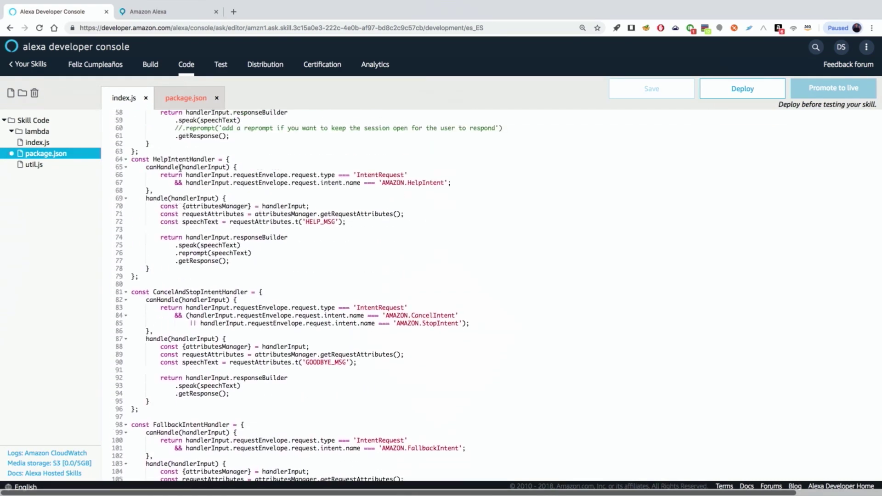
click(172, 231)
drag(345, 240, 230, 239)
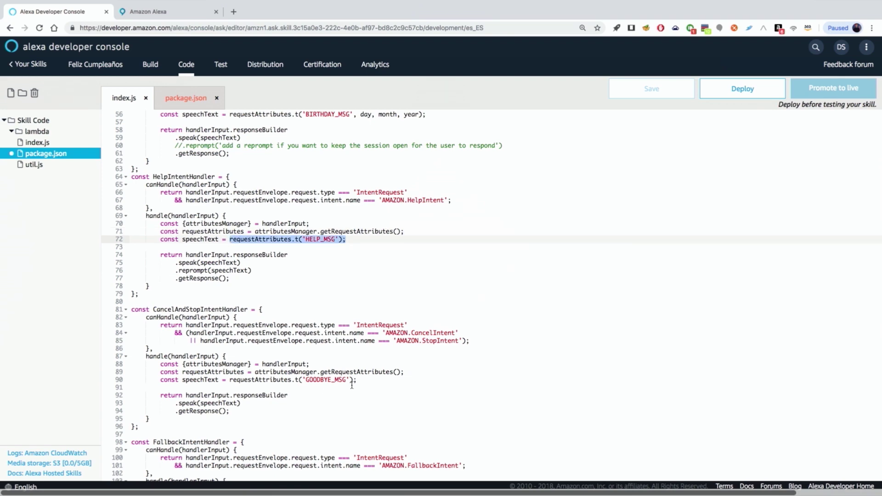
drag(352, 380, 307, 381)
click(336, 240)
double_click(324, 240)
scroll(202, 238, up, 10)
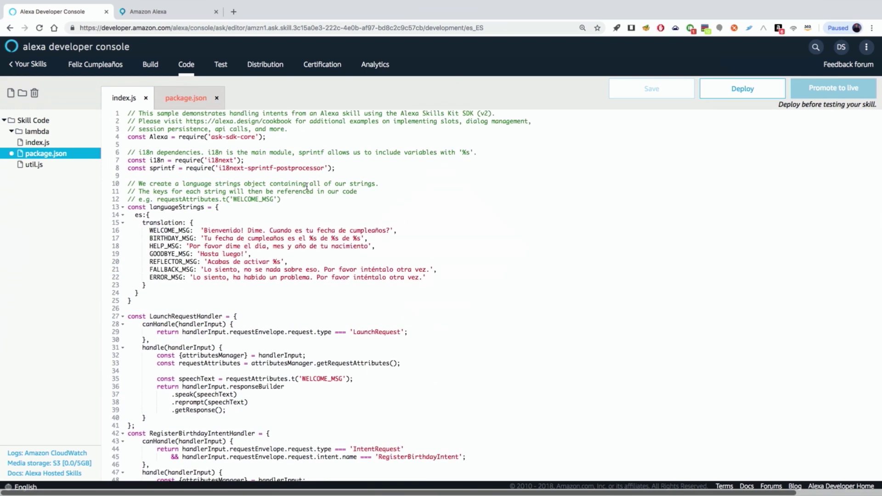
double_click(156, 254)
drag(149, 246, 183, 247)
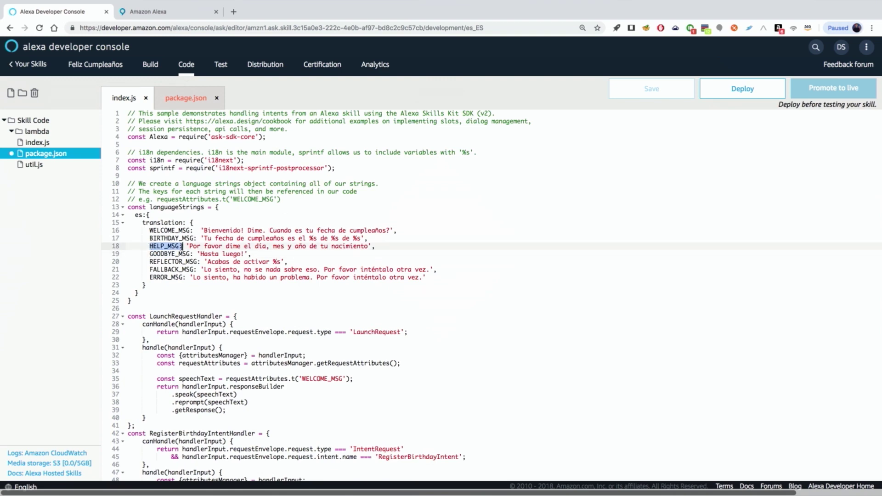
scroll(322, 295, down, 10)
scroll(322, 294, up, 12)
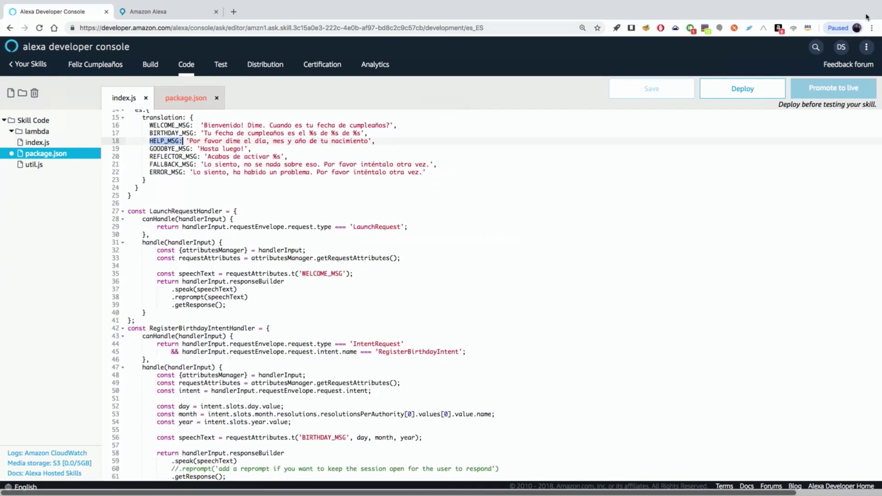
- Deploy the skill code and open the skill's invocation name settings in the build area
click(743, 90)
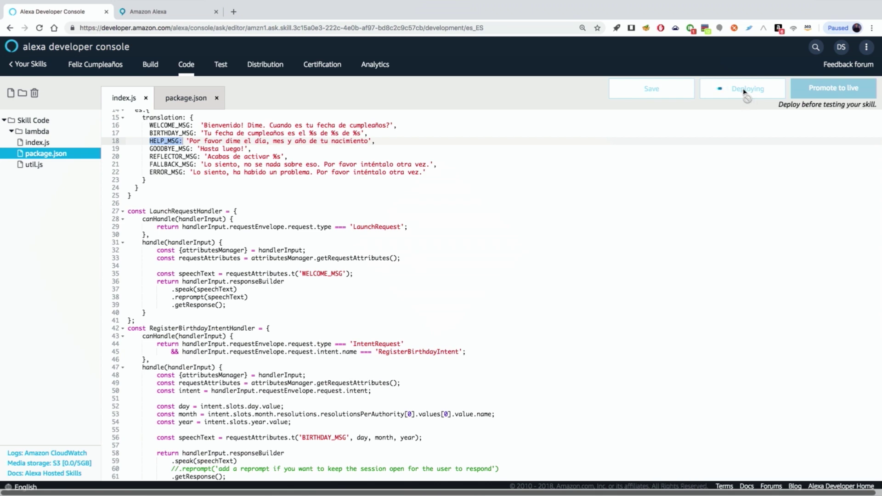
click(144, 66)
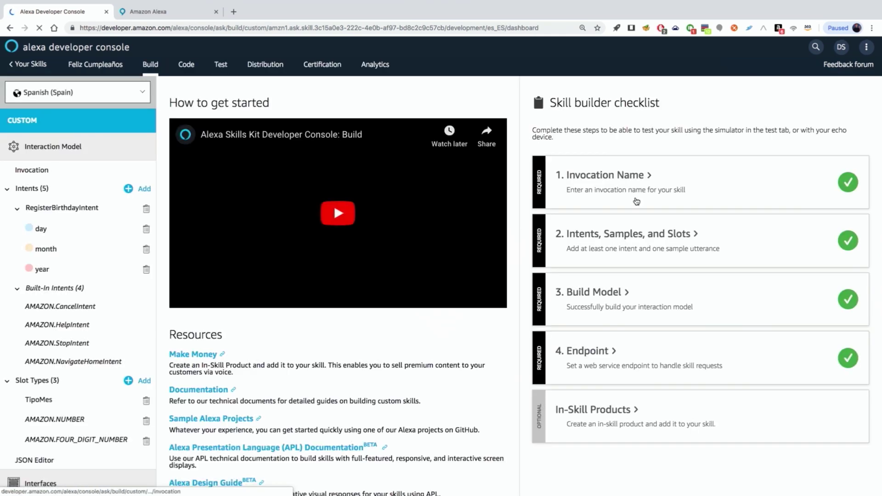
click(674, 183)
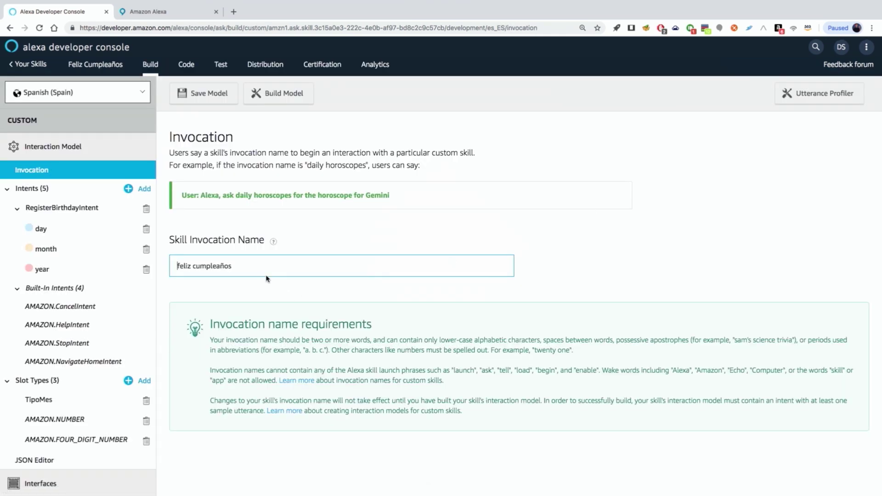
- Shorten the skill invocation name to "feliz cumple" and save the interaction model
key(BackSpace)
key(BackSpace)
key(BackSpace)
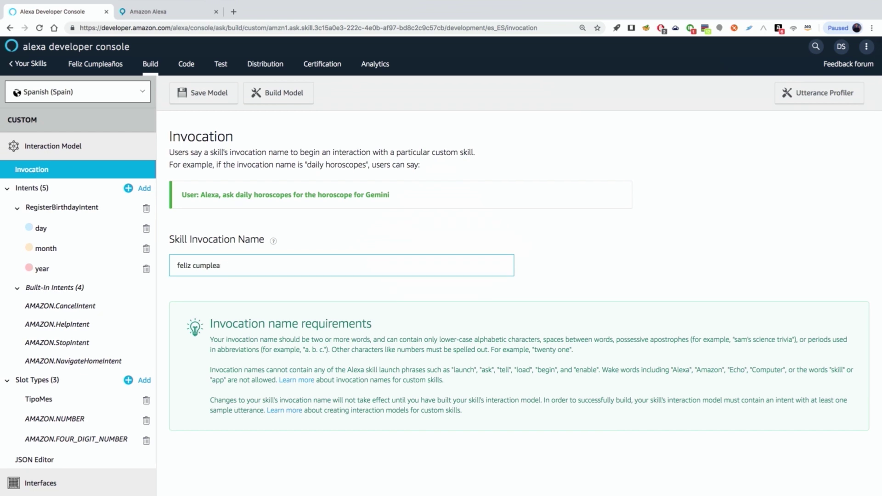
click(227, 94)
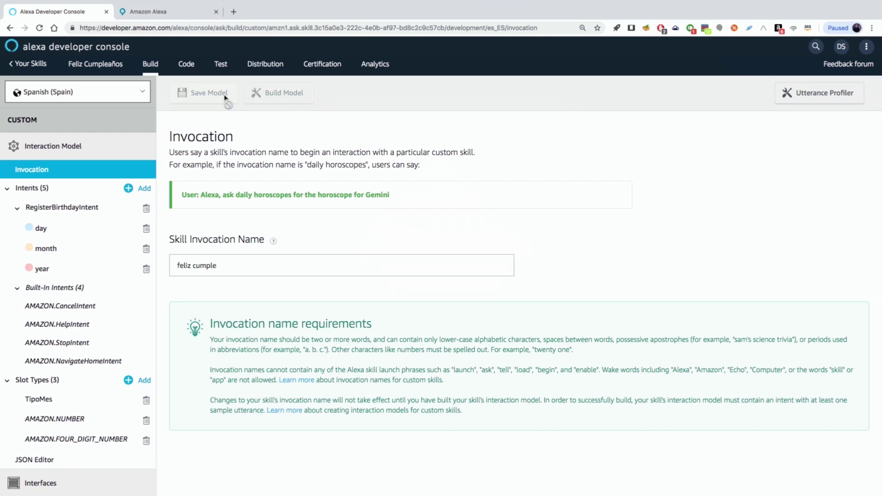
- Build the interaction model with the new invocation name and dismiss the save and build-started notifications
click(293, 94)
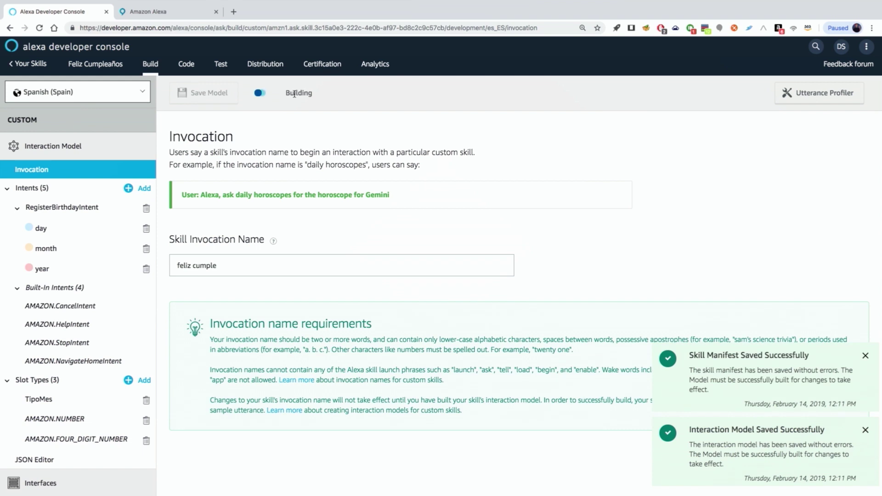
click(865, 431)
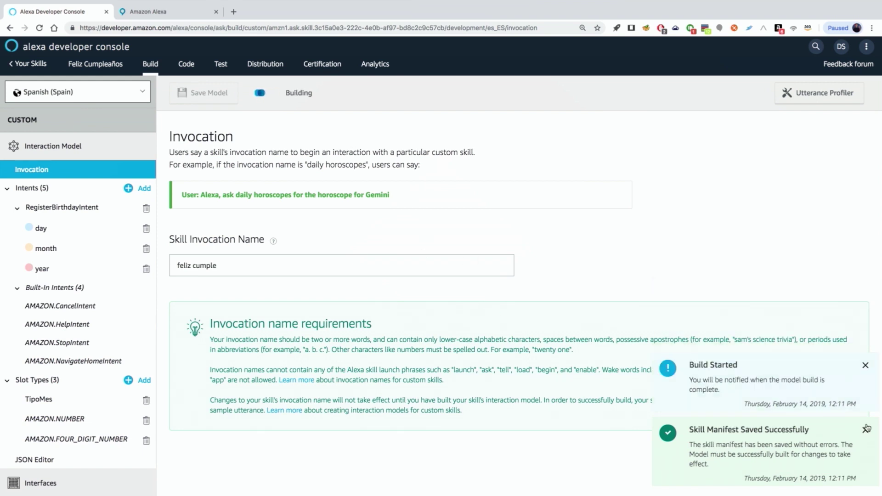
click(866, 432)
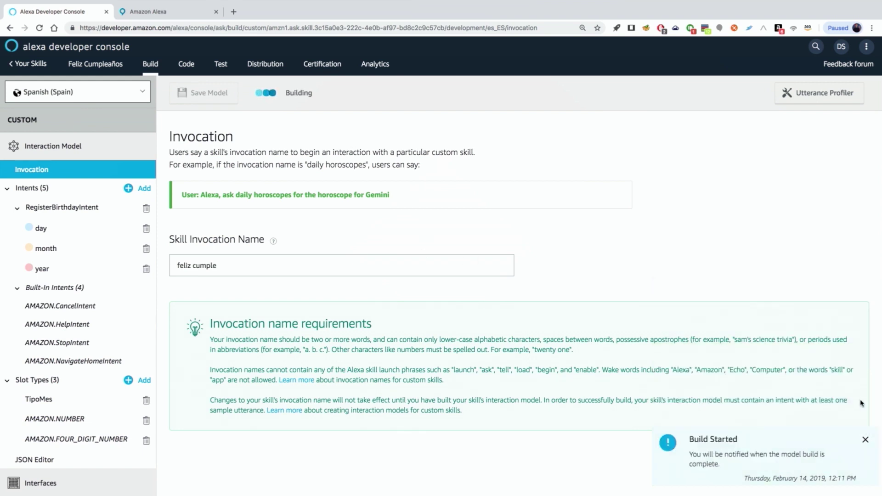
click(866, 439)
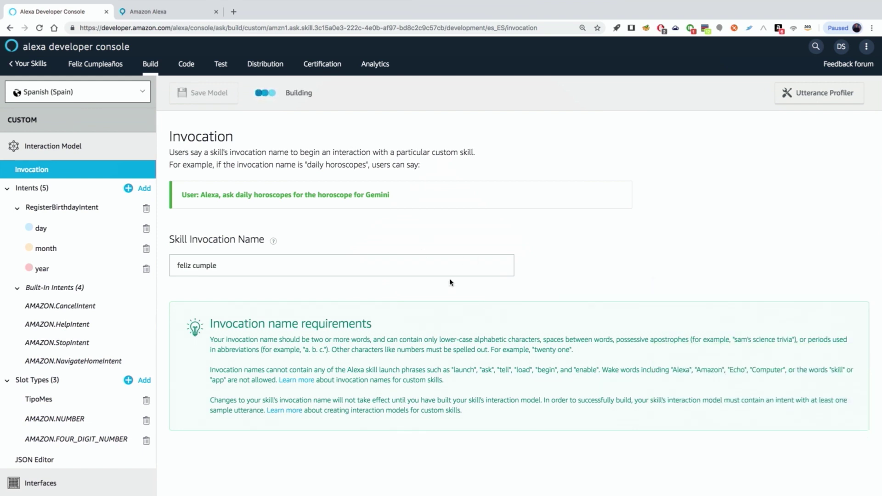
- Check the skill code's deployment status, dismiss its notification, and check the skill builder checklist in the build area
click(187, 65)
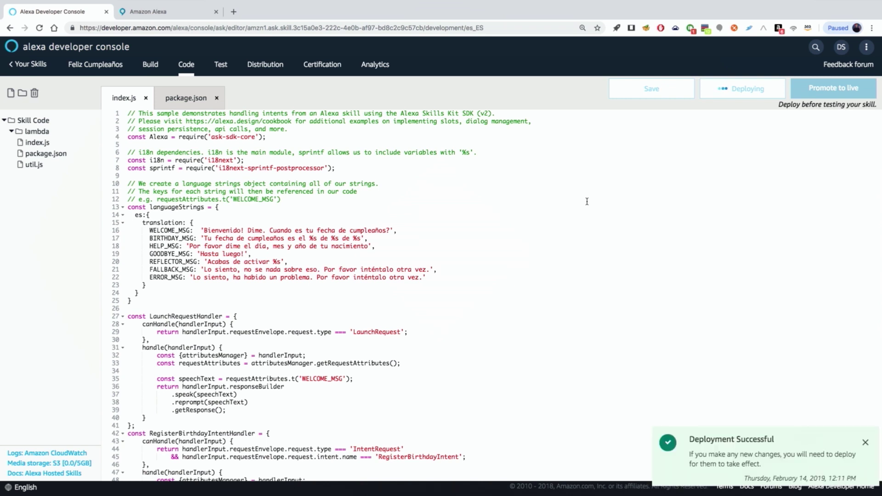
click(865, 444)
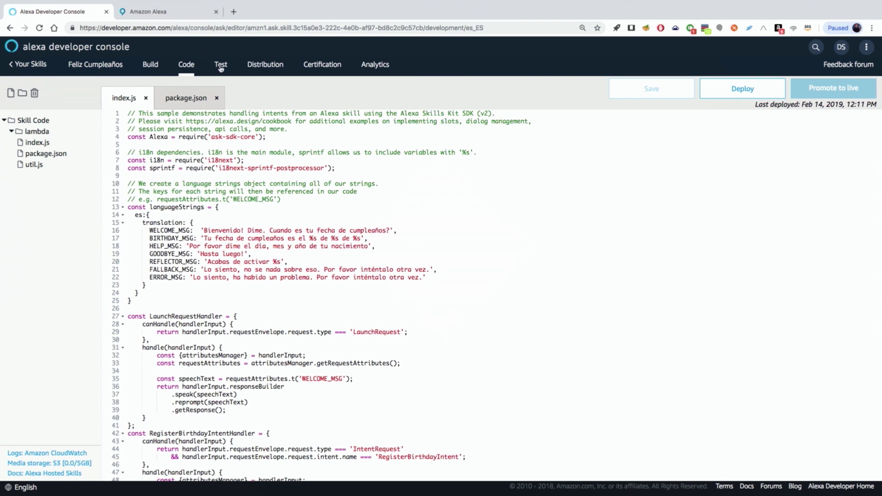
click(151, 65)
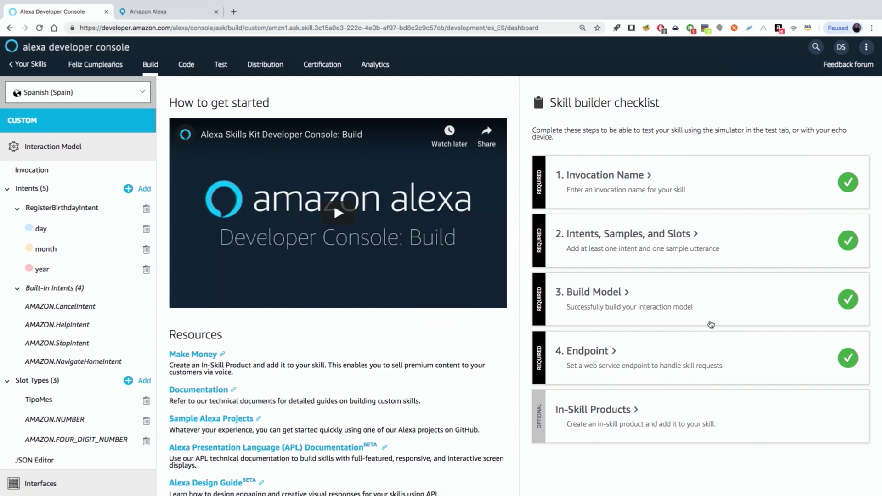
- Open the skill's test area and enable skill testing in the Development stage
click(221, 67)
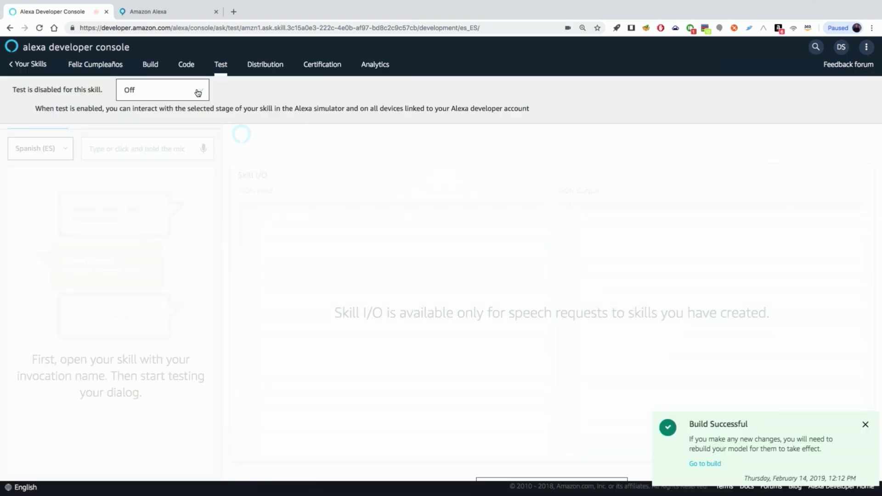
click(196, 96)
click(165, 113)
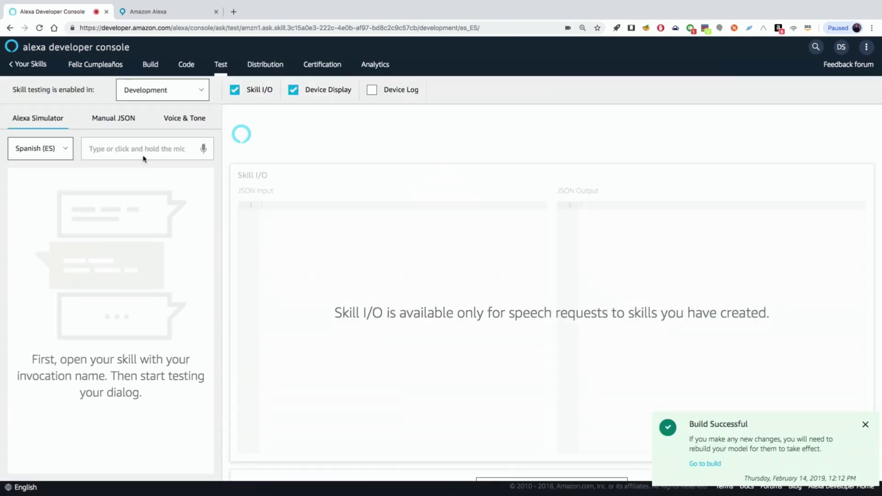
- Launch the skill in the Alexa simulator with the Spanish utterance "abre feliz cumple"
text(abfre )
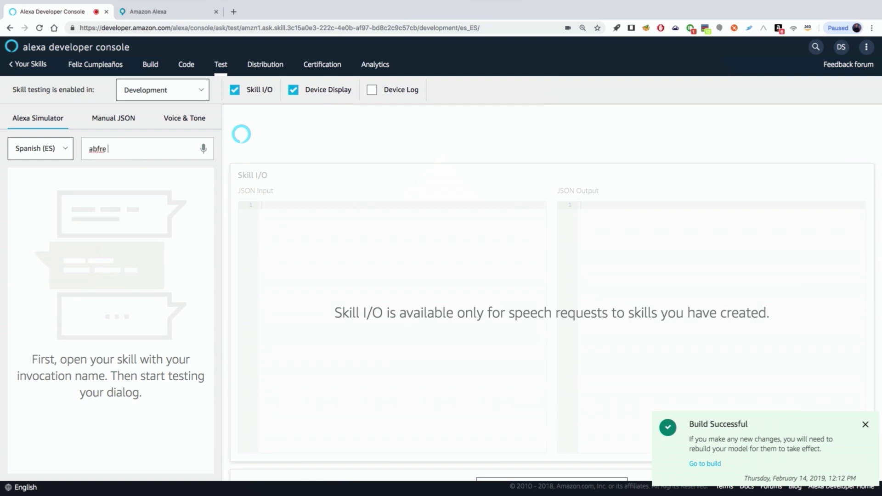
text(feliz cumple)
click(99, 150)
key(BackSpace)
key(Return)
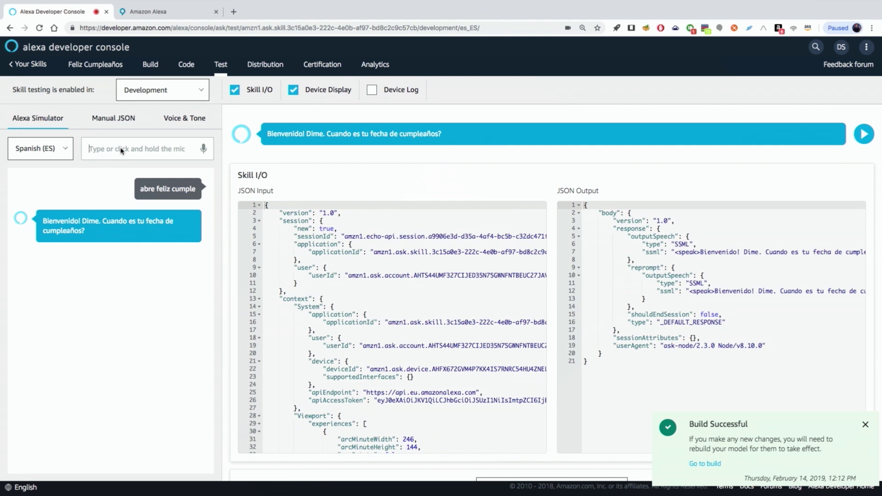
- Reply to the skill with the birth day in words, and give the month in a phrase starting with "el mes de"
text(el trece)
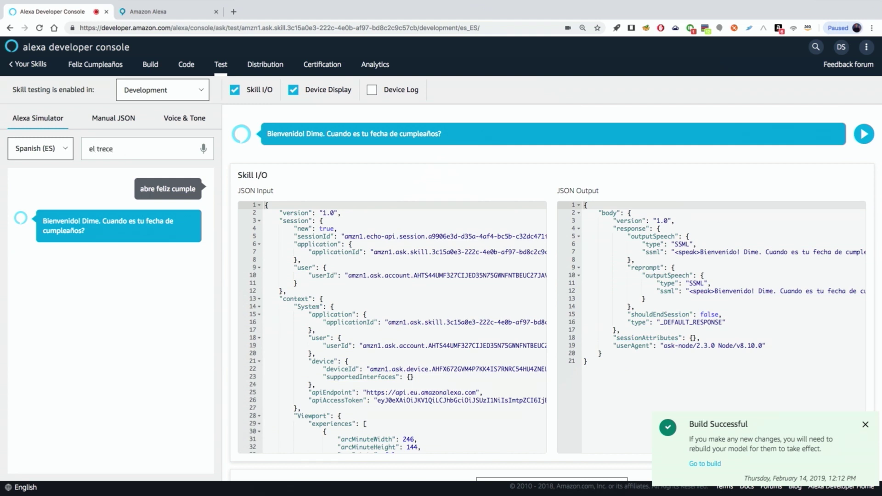
key(Return)
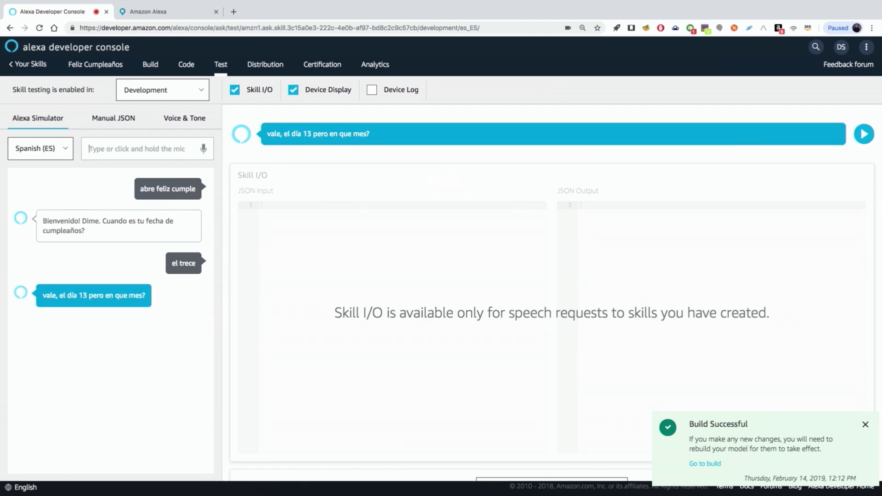
text(el mes de octubre)
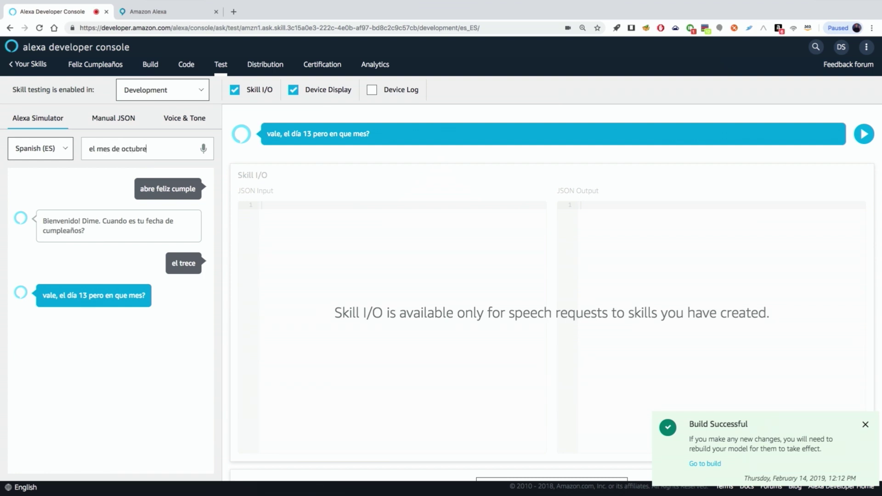
key(Return)
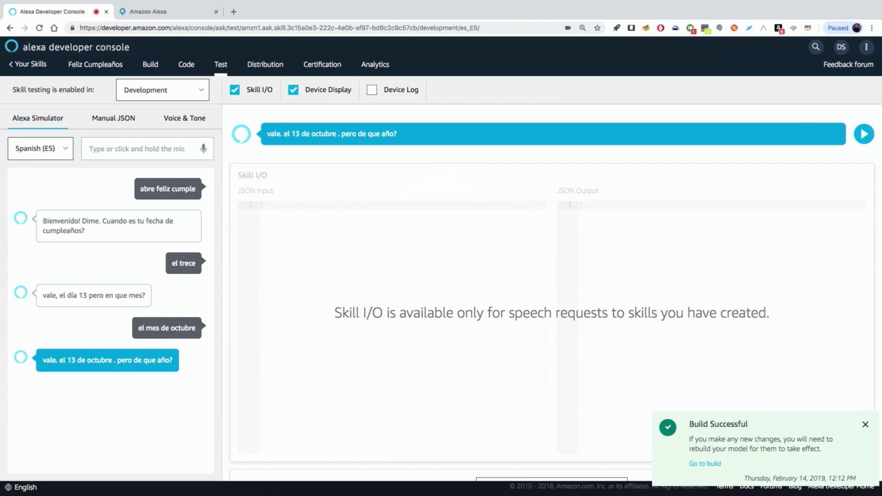
- Answer the skill's year prompt with the birth year spelled out in words and preceded by "del"
text(dos mil)
key(BackSpace)
key(BackSpace)
key(BackSpace)
key(BackSpace)
key(BackSpace)
key(BackSpace)
key(BackSpace)
text(del dos mil)
key(Return)
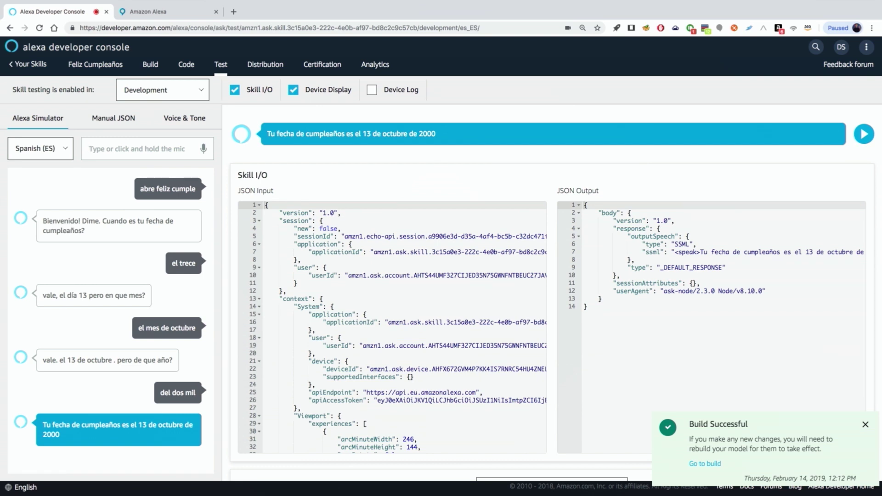
- Examine the RegisterBirthdayIntent request in the JSON input, including the month slot's value and resolved id and the year and day values
scroll(364, 330, down, 5)
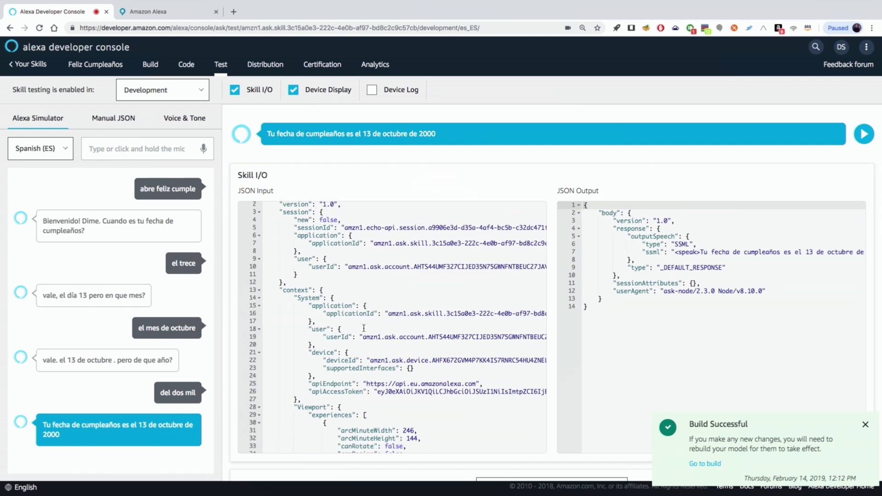
scroll(364, 330, down, 5)
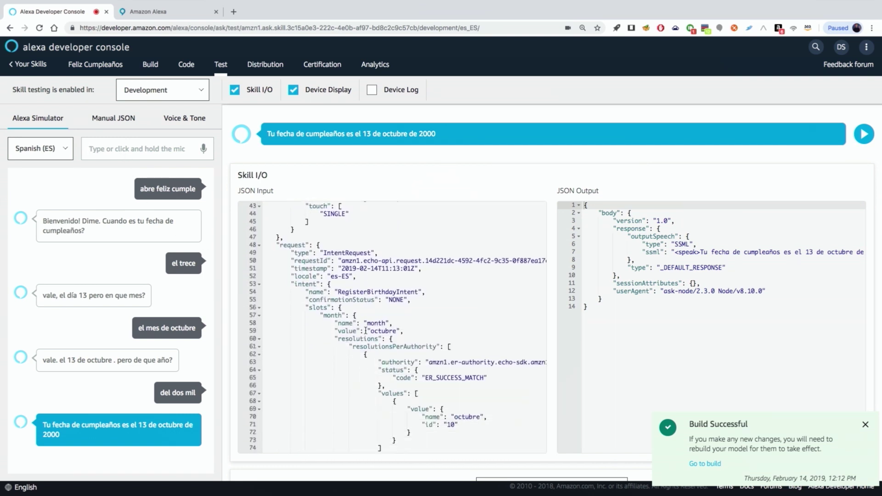
click(360, 259)
click(312, 228)
click(353, 236)
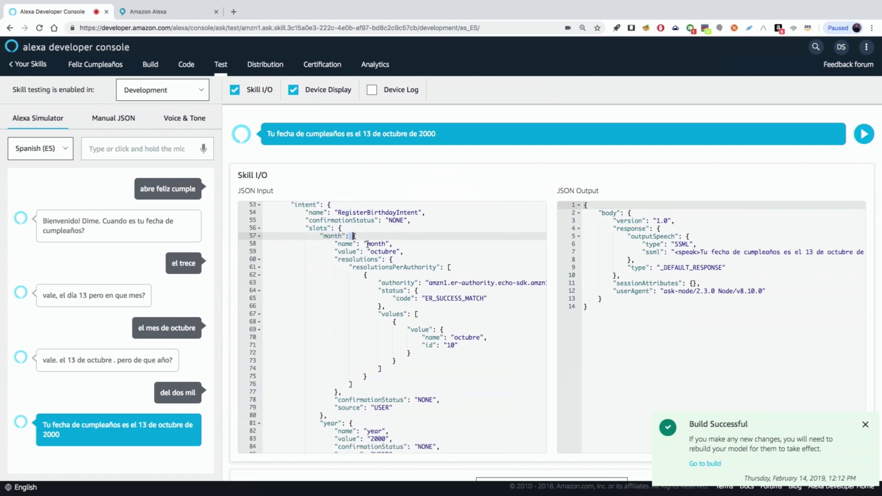
click(371, 252)
drag(373, 251, 394, 251)
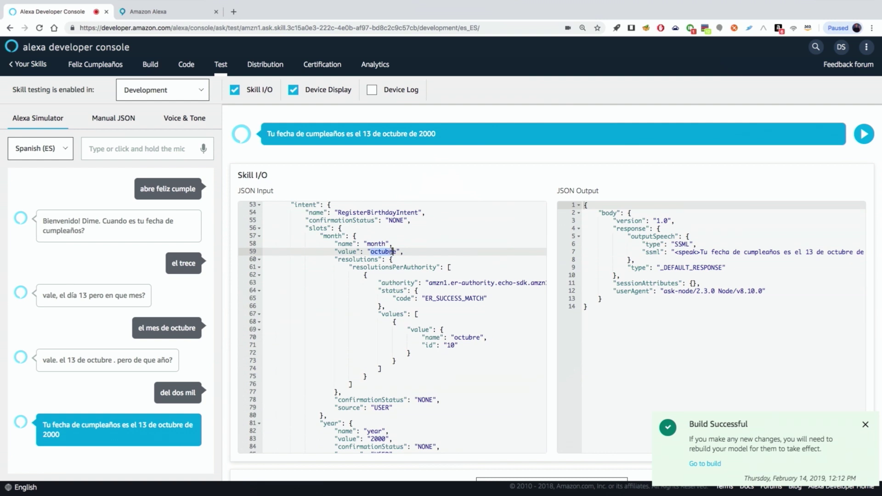
double_click(448, 345)
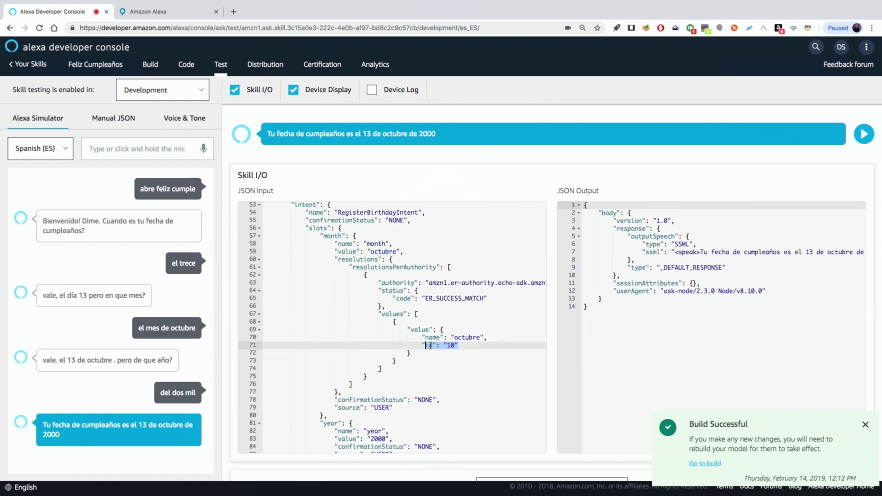
click(452, 346)
scroll(452, 345, down, 5)
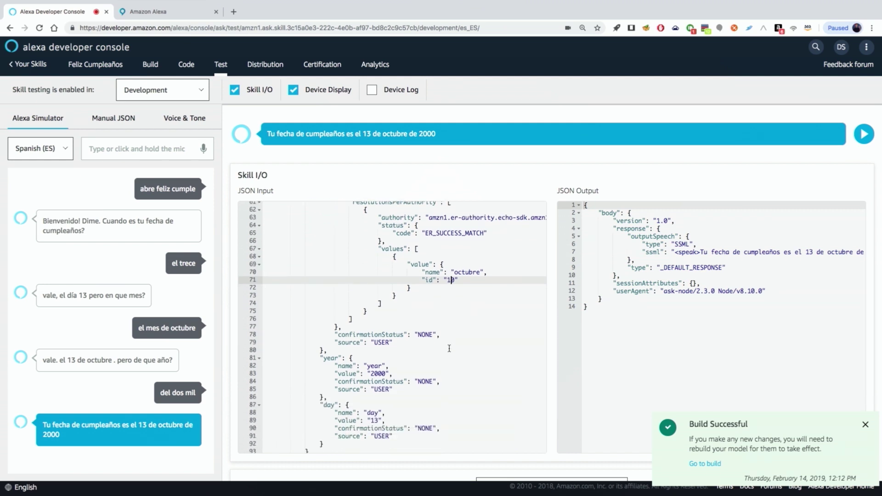
drag(372, 340, 386, 339)
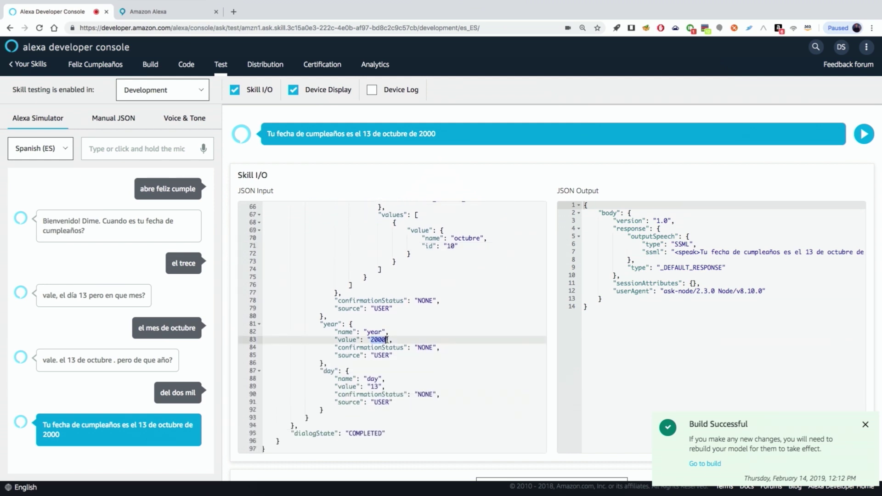
click(378, 379)
click(374, 386)
double_click(373, 386)
- Send the stop utterance "para" to the skill in the Alexa simulator
click(133, 152)
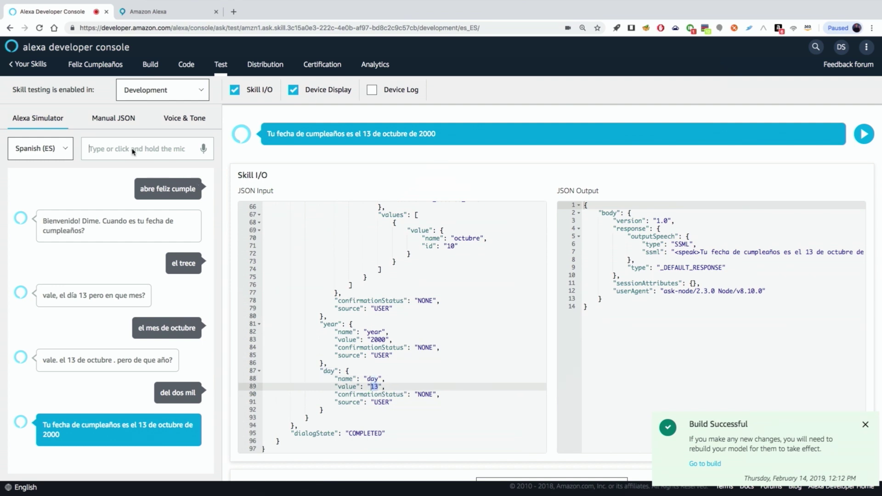
text(para)
key(Return)
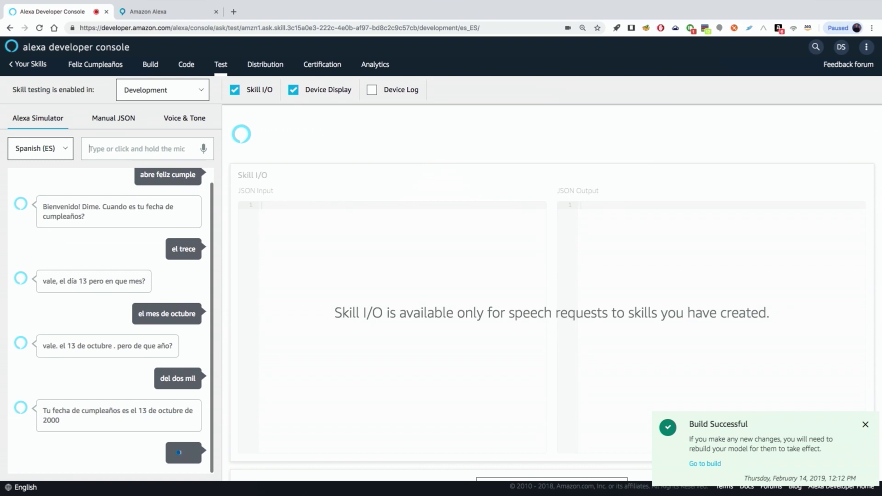